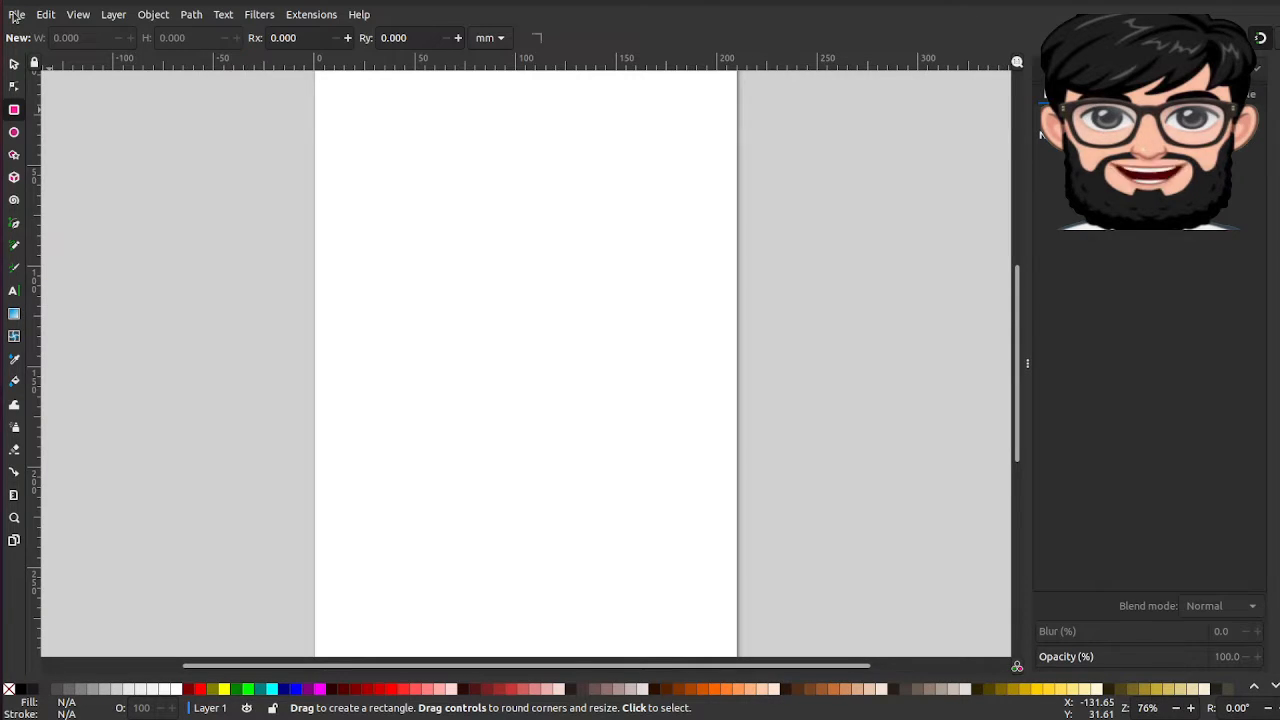
Step: Create a new blank document and close the earlier New document 2 window
left_click(15, 16)
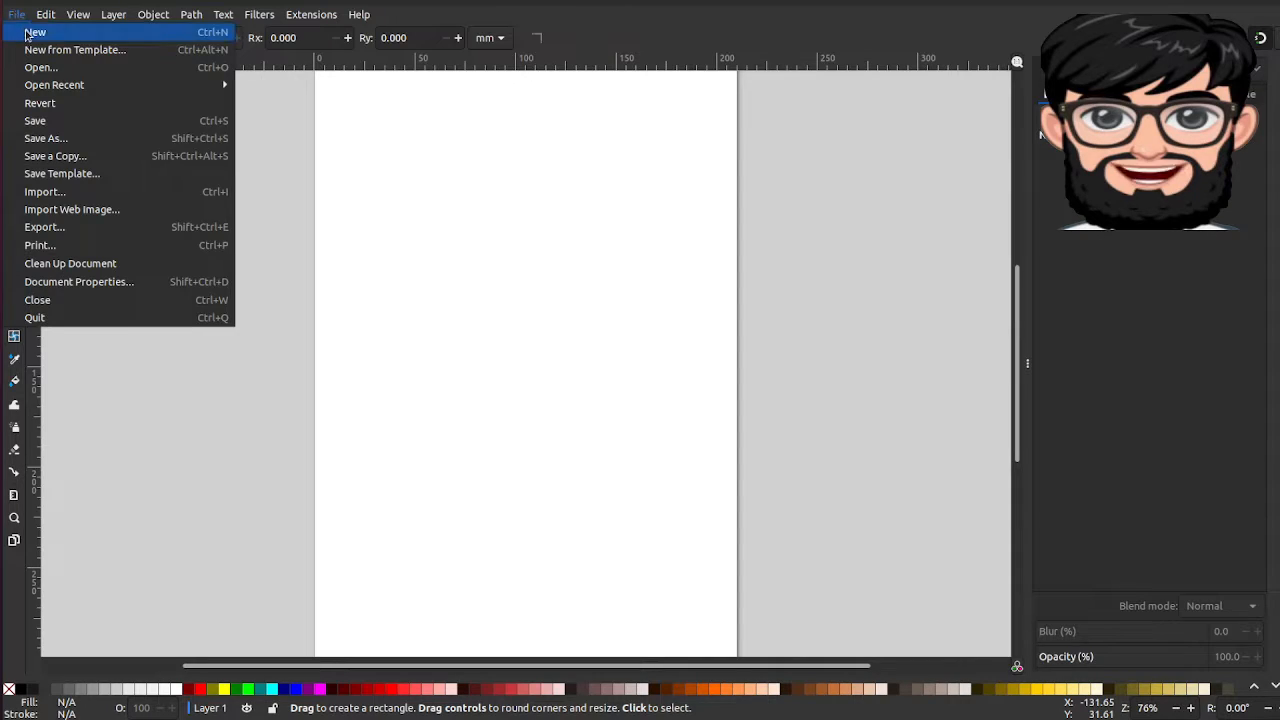
left_click(26, 33)
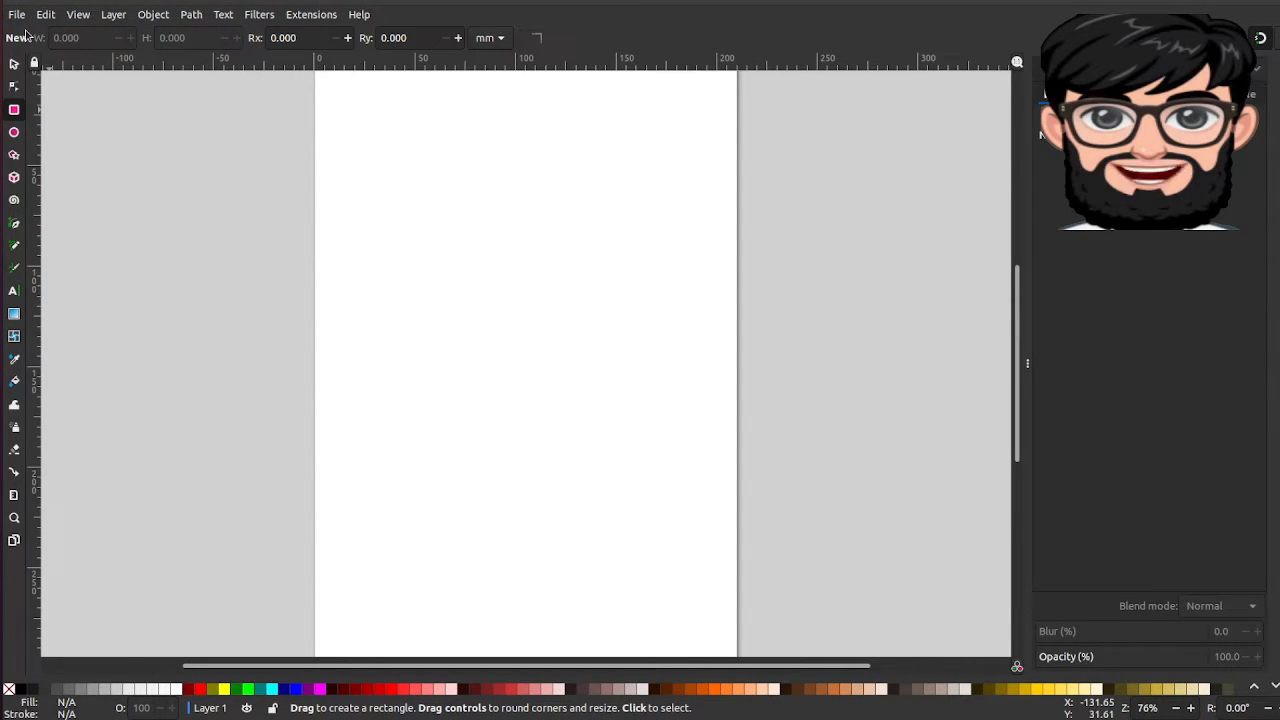
key("ctrl+n")
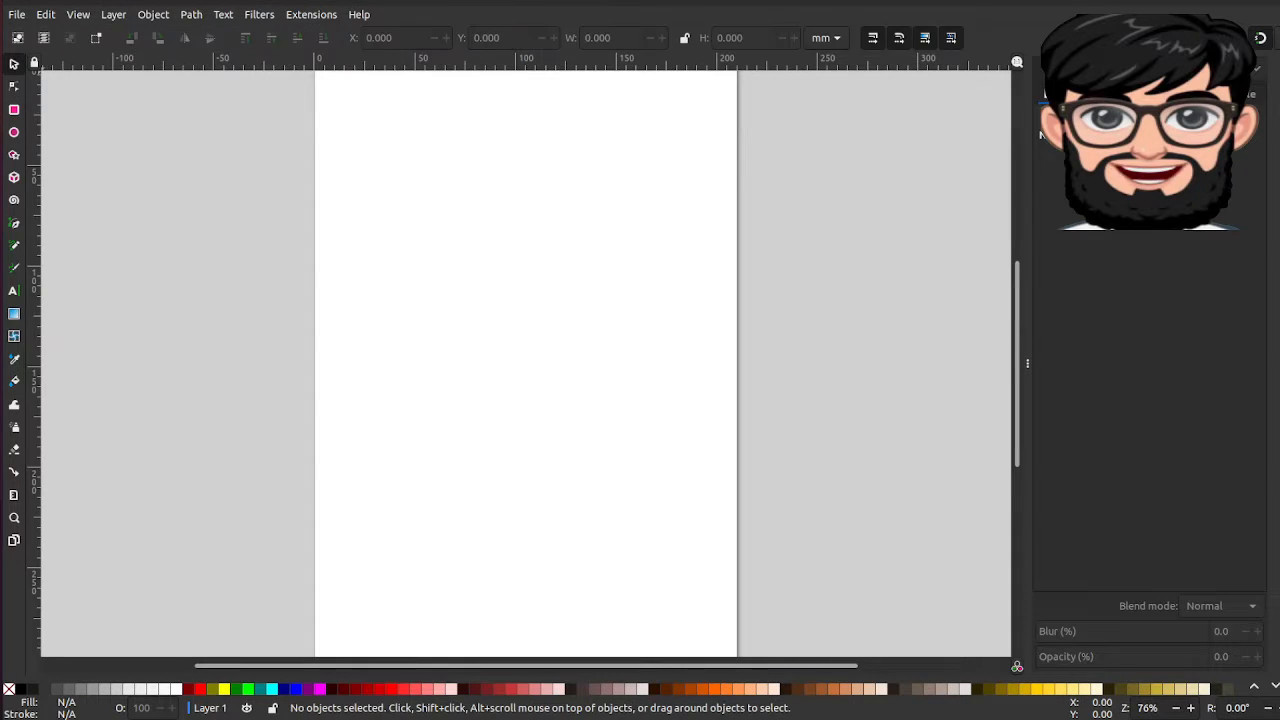
left_click(8, 628)
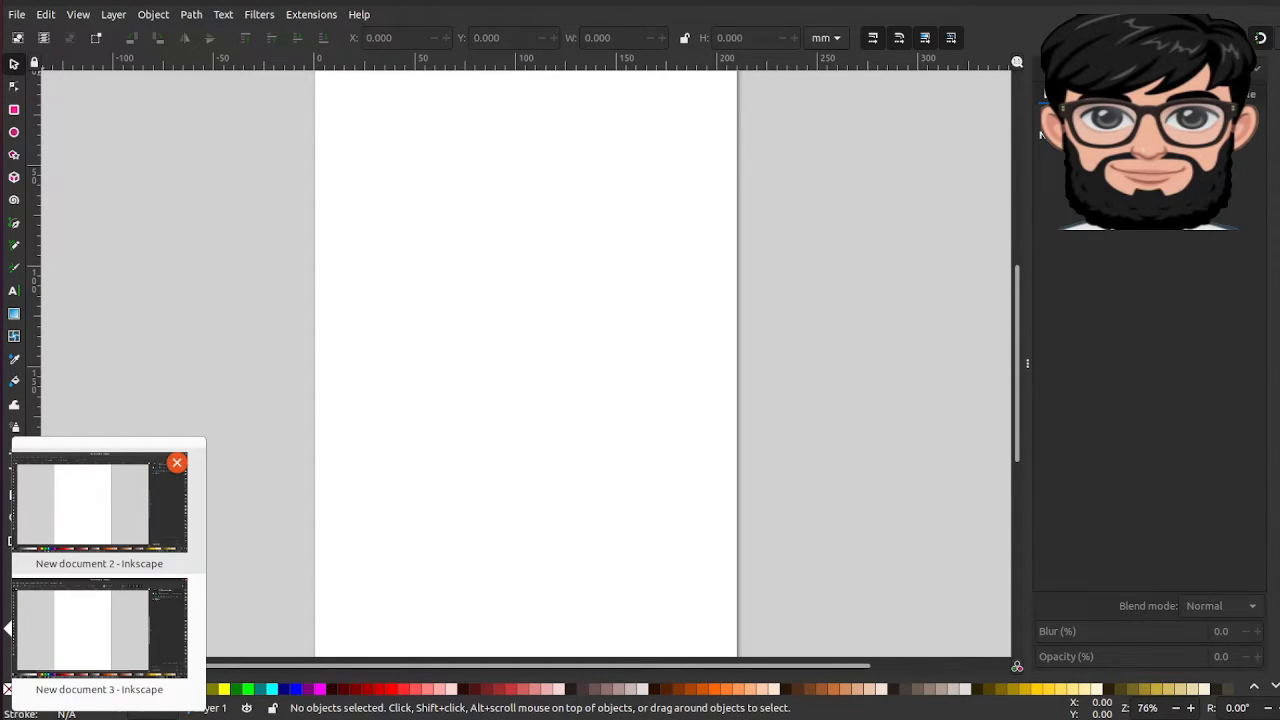
left_click(178, 464)
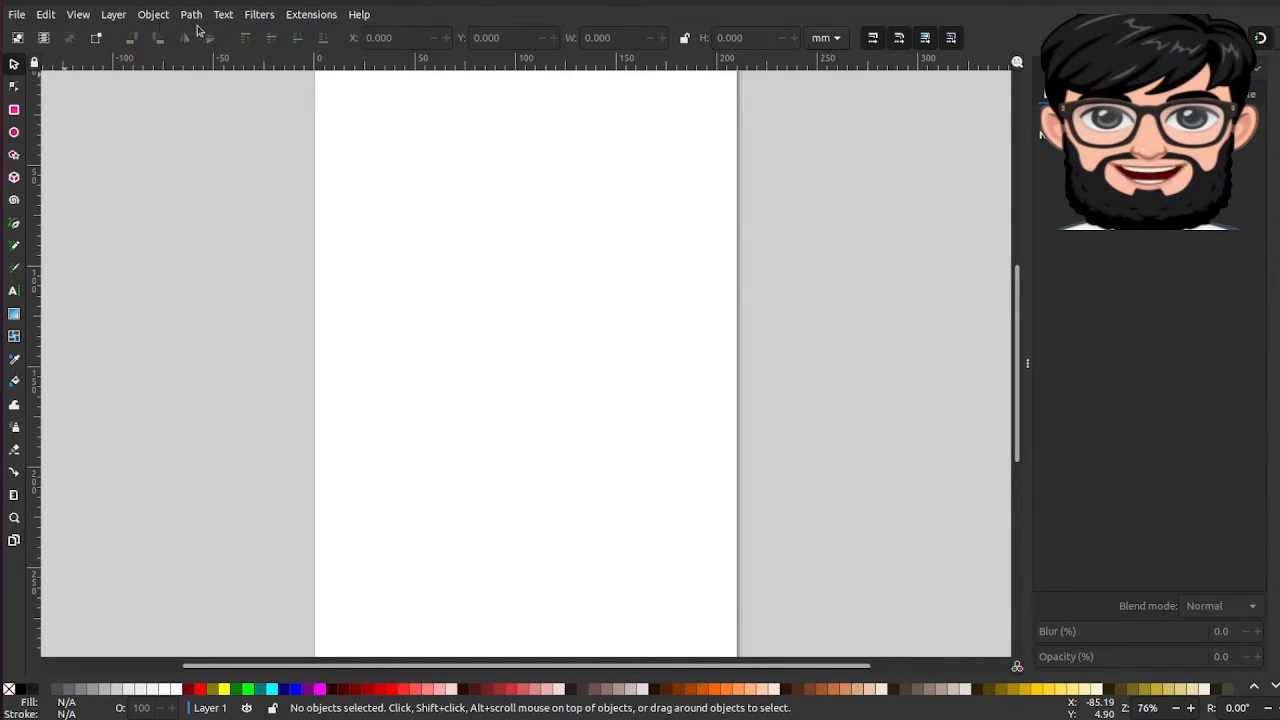
left_click(18, 15)
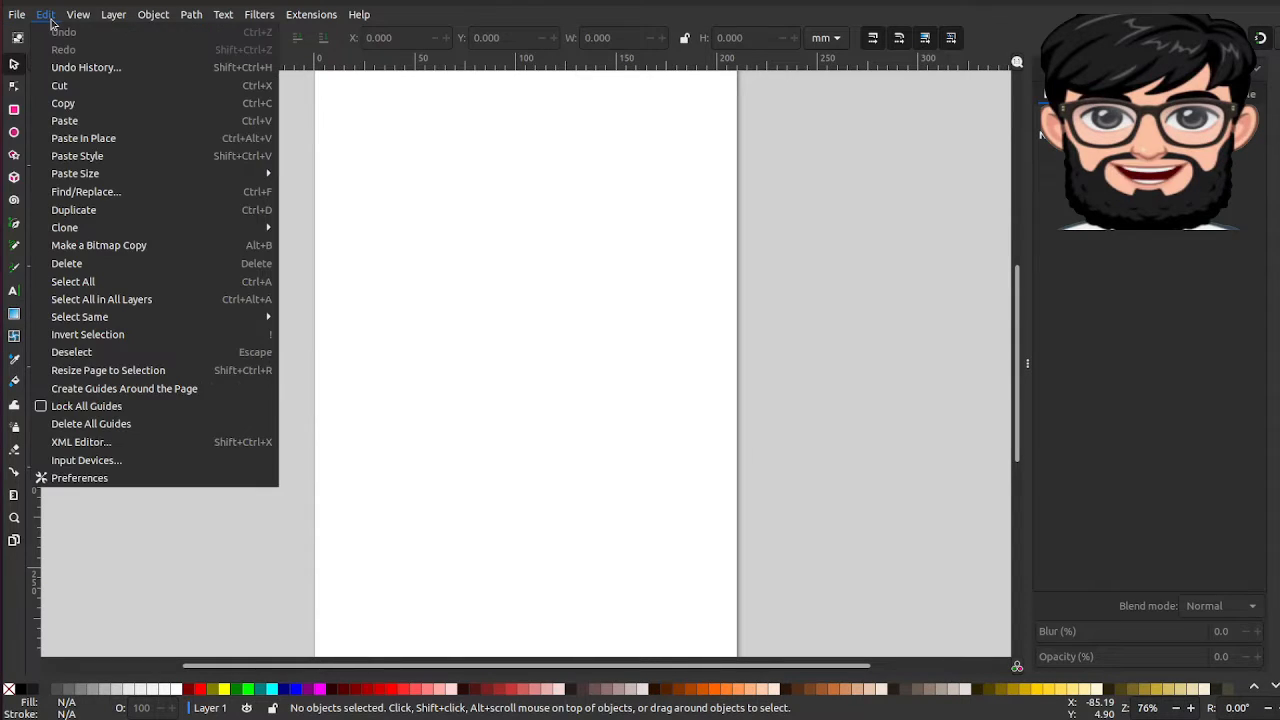
mouse_move(84, 21)
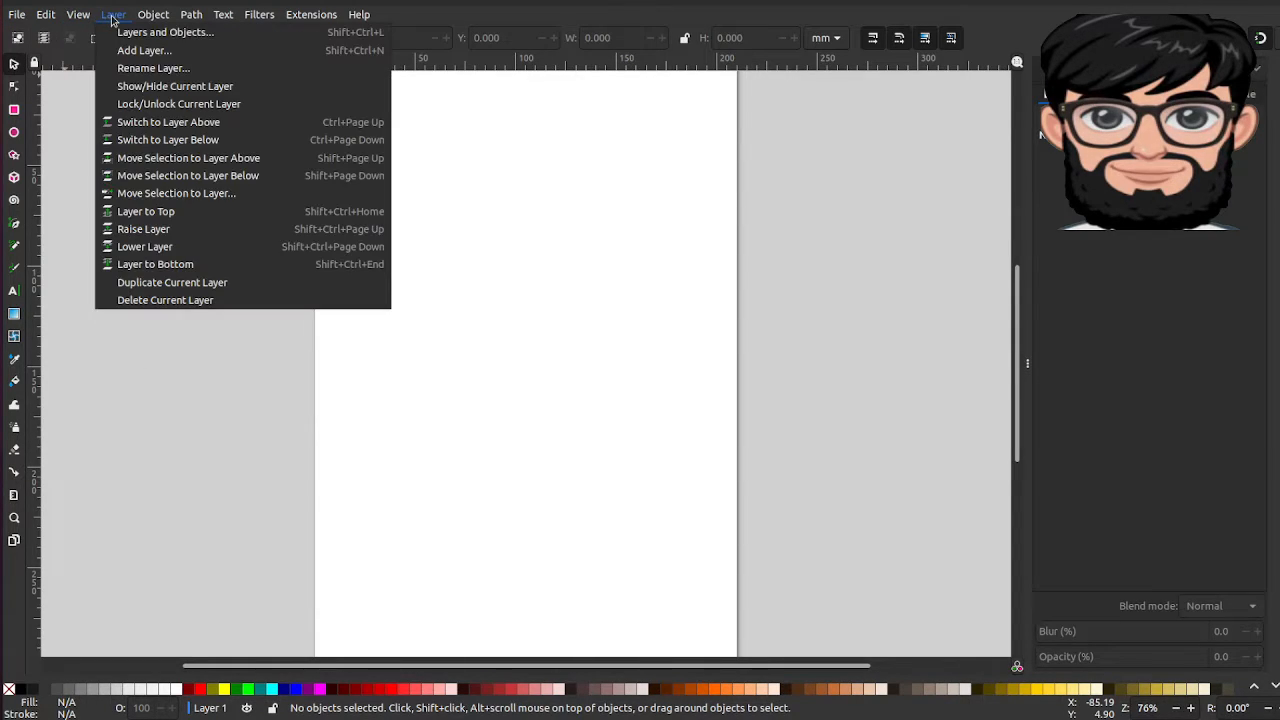
mouse_move(148, 15)
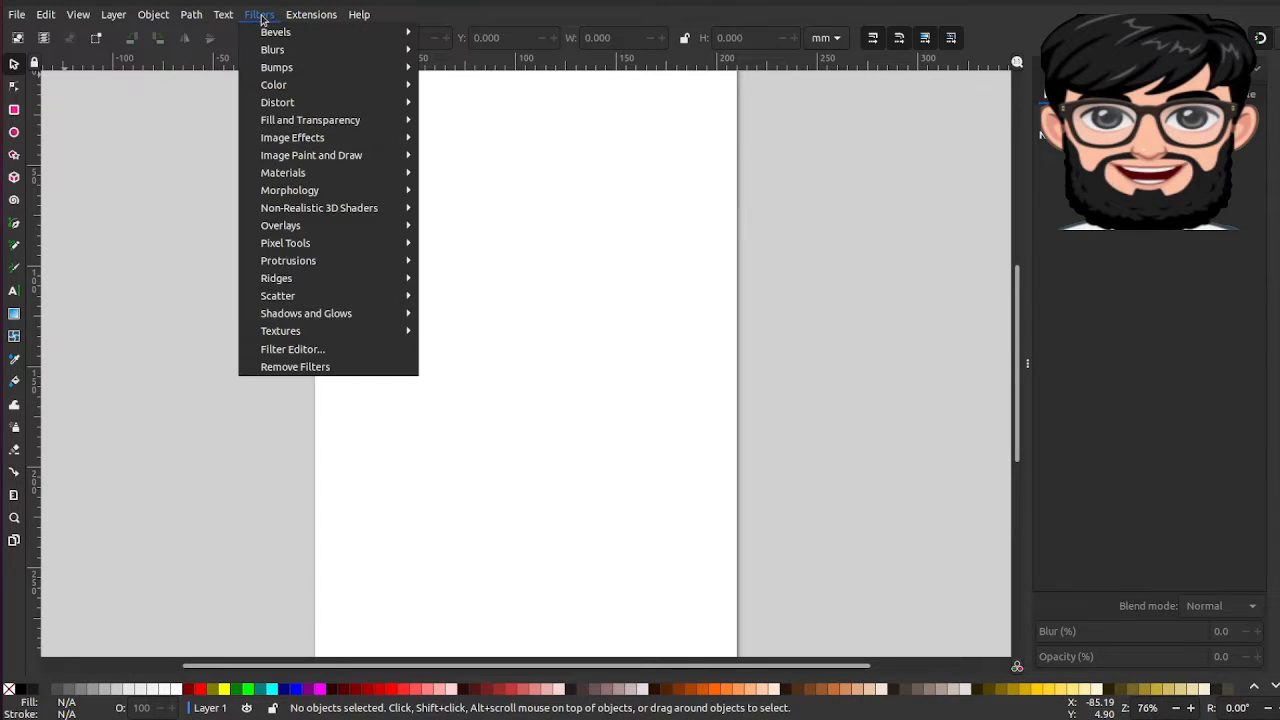
mouse_move(325, 9)
mouse_move(362, 20)
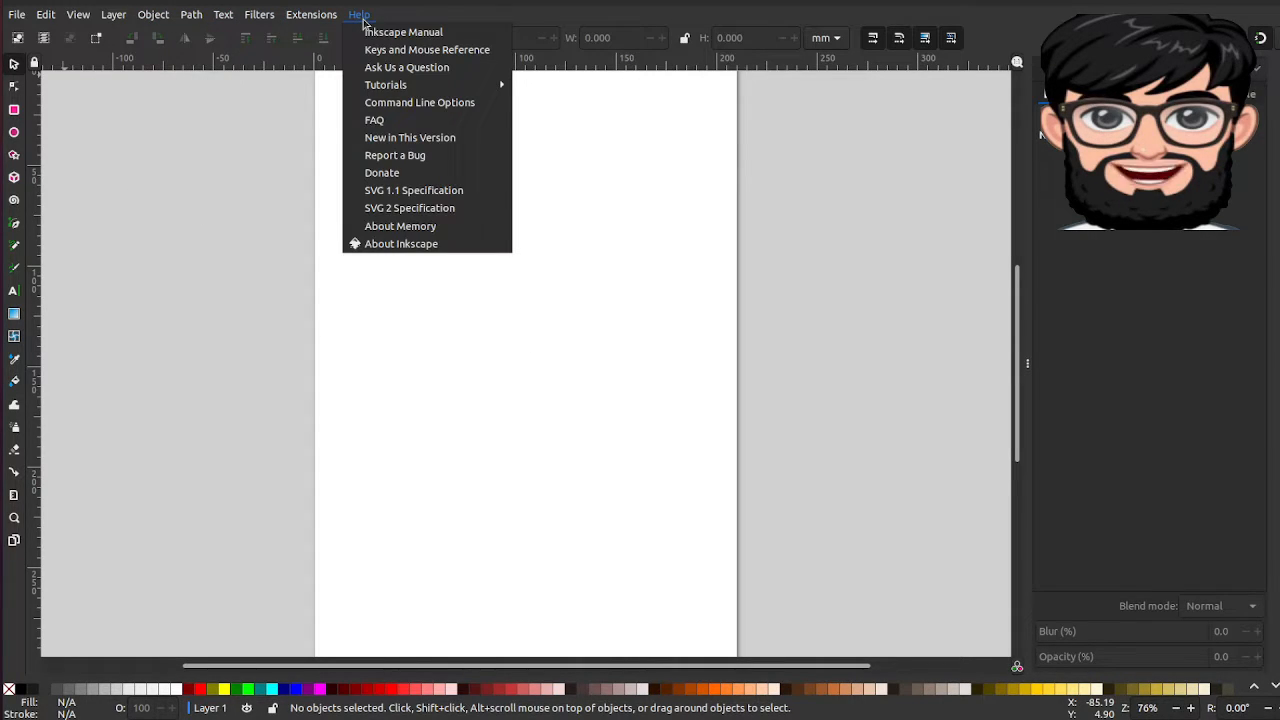
left_click(362, 20)
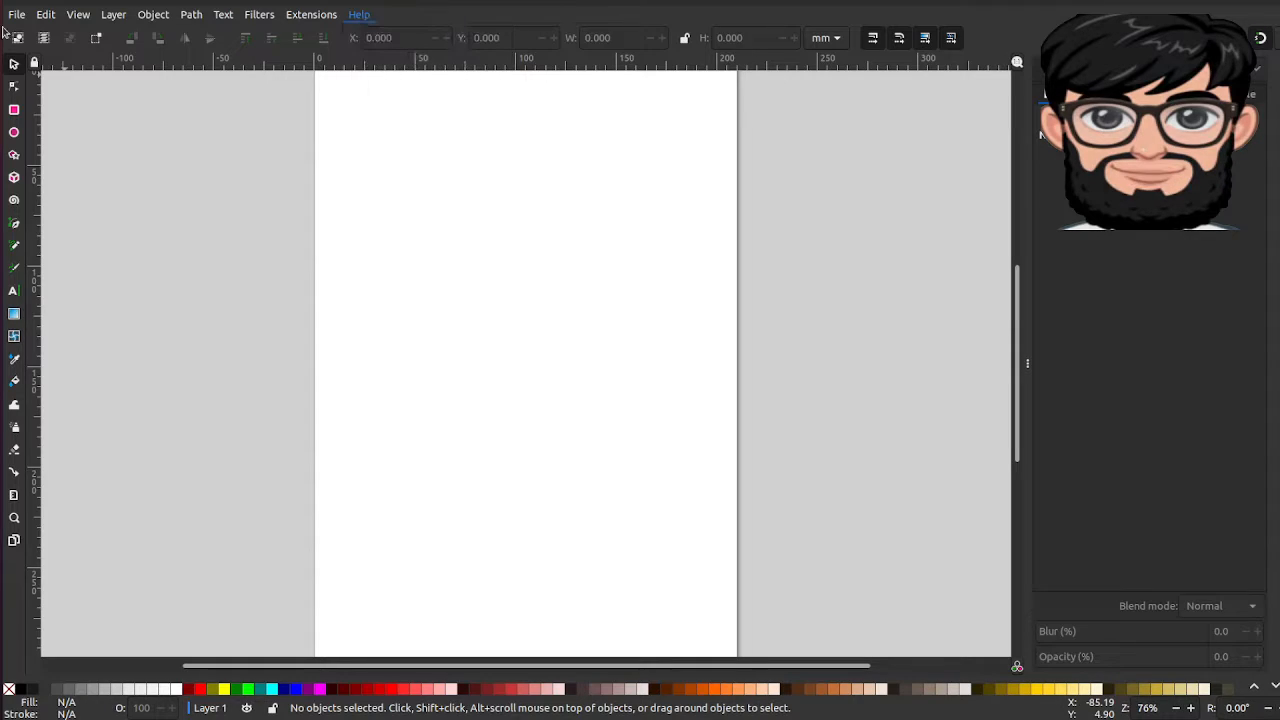
left_click(18, 14)
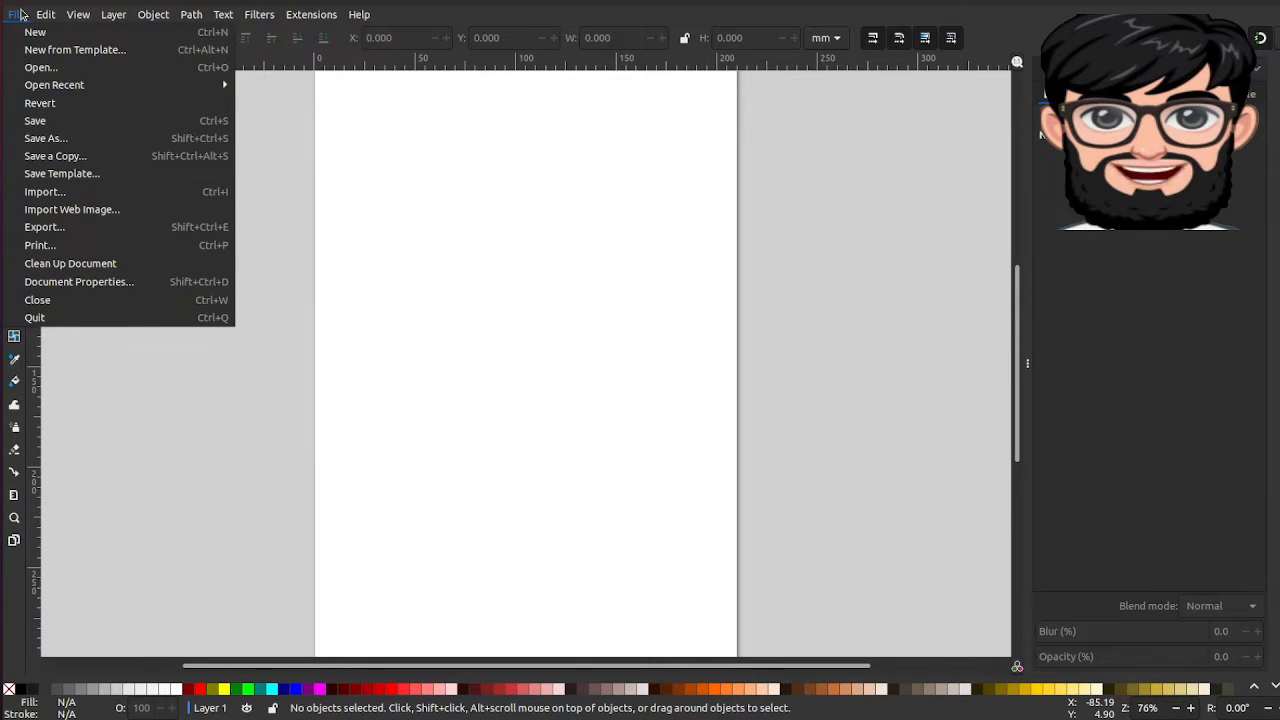
left_click(125, 465)
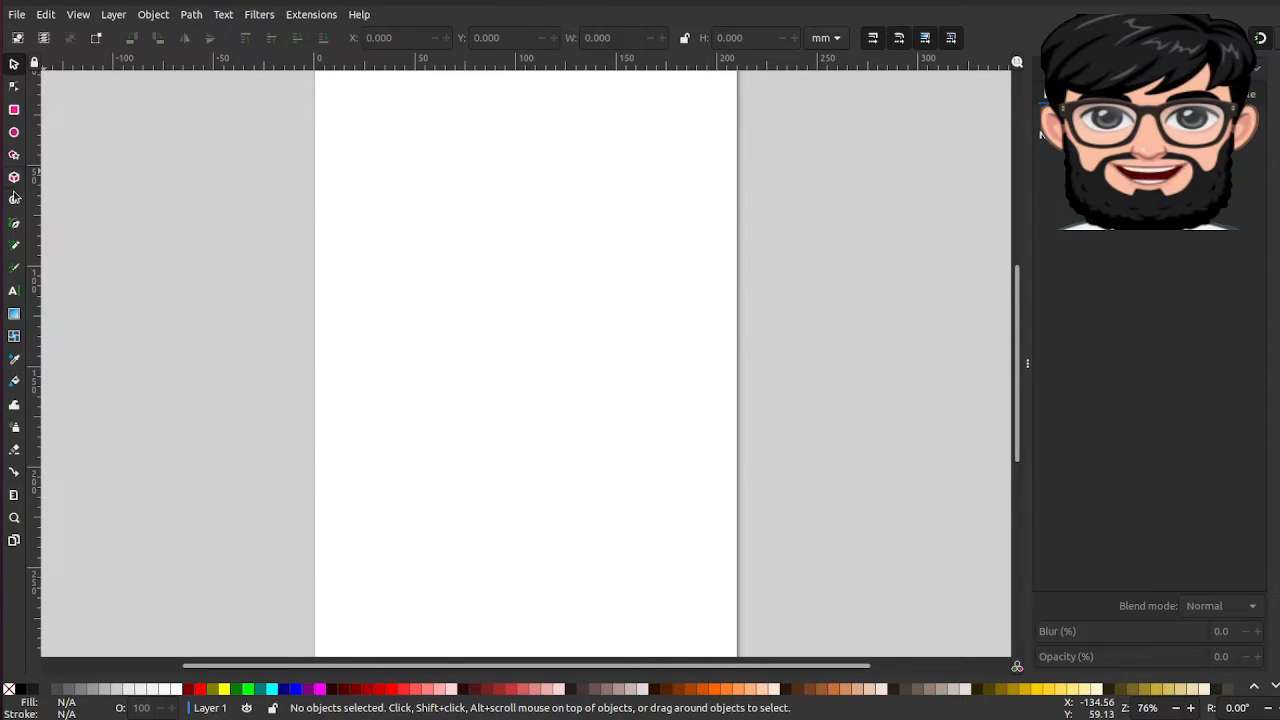
Step: Widen the toolbox to three columns and draw a rectangle about 21 by 25 mm near the page's upper-left corner
left_click_drag(26, 326, 86, 326)
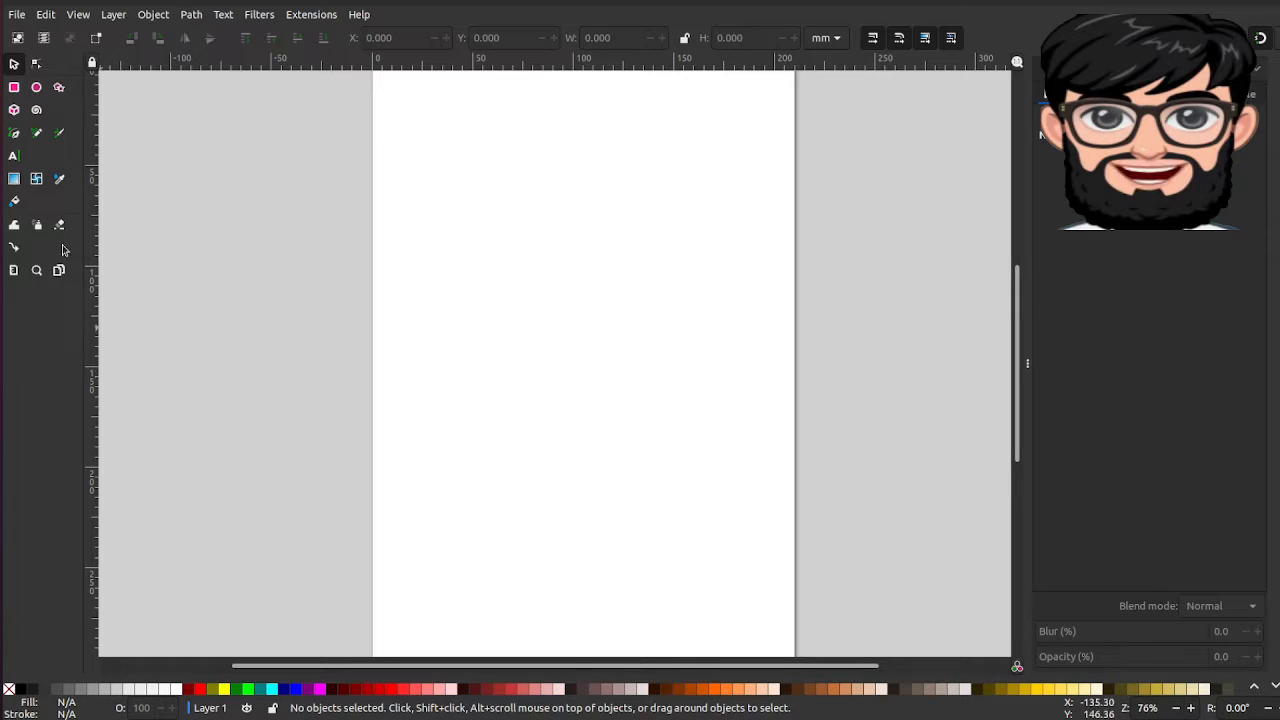
left_click(15, 90)
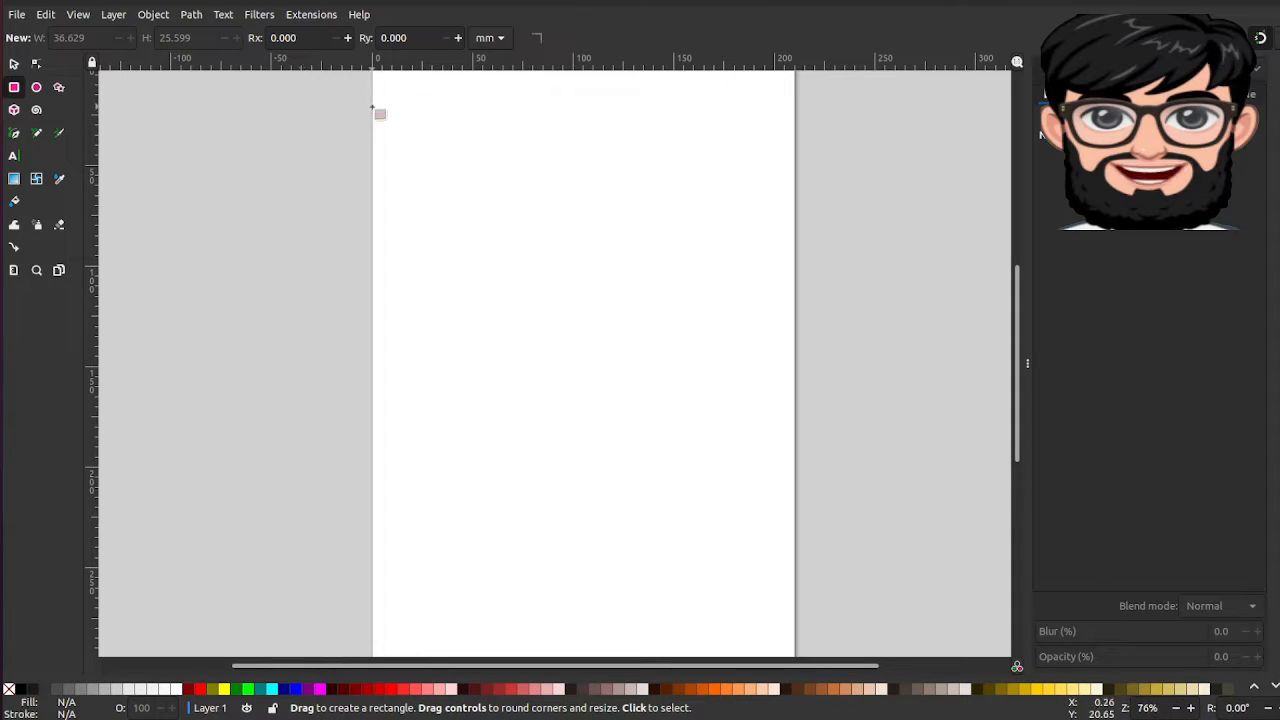
left_click_drag(389, 110, 431, 161)
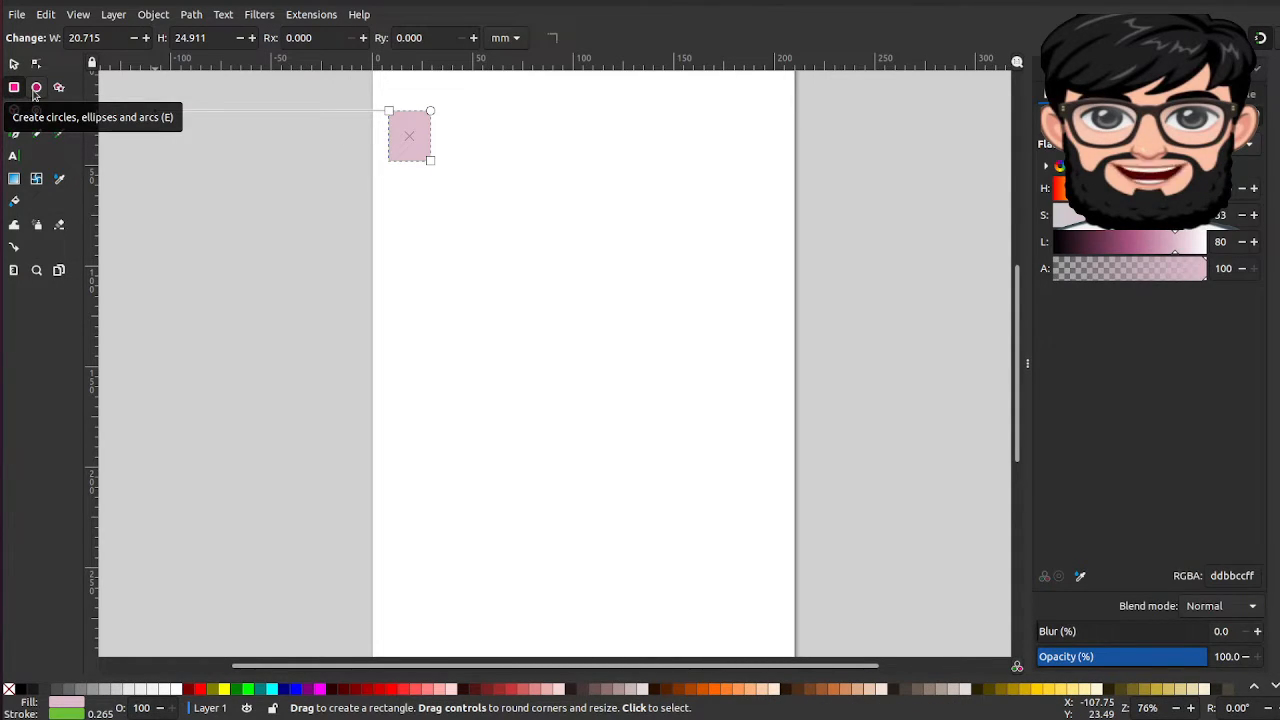
Step: Draw an ellipse with radii about 11 by 15 mm and two circles with radii about 11 and 15 mm on the page's upper half
left_click(35, 90)
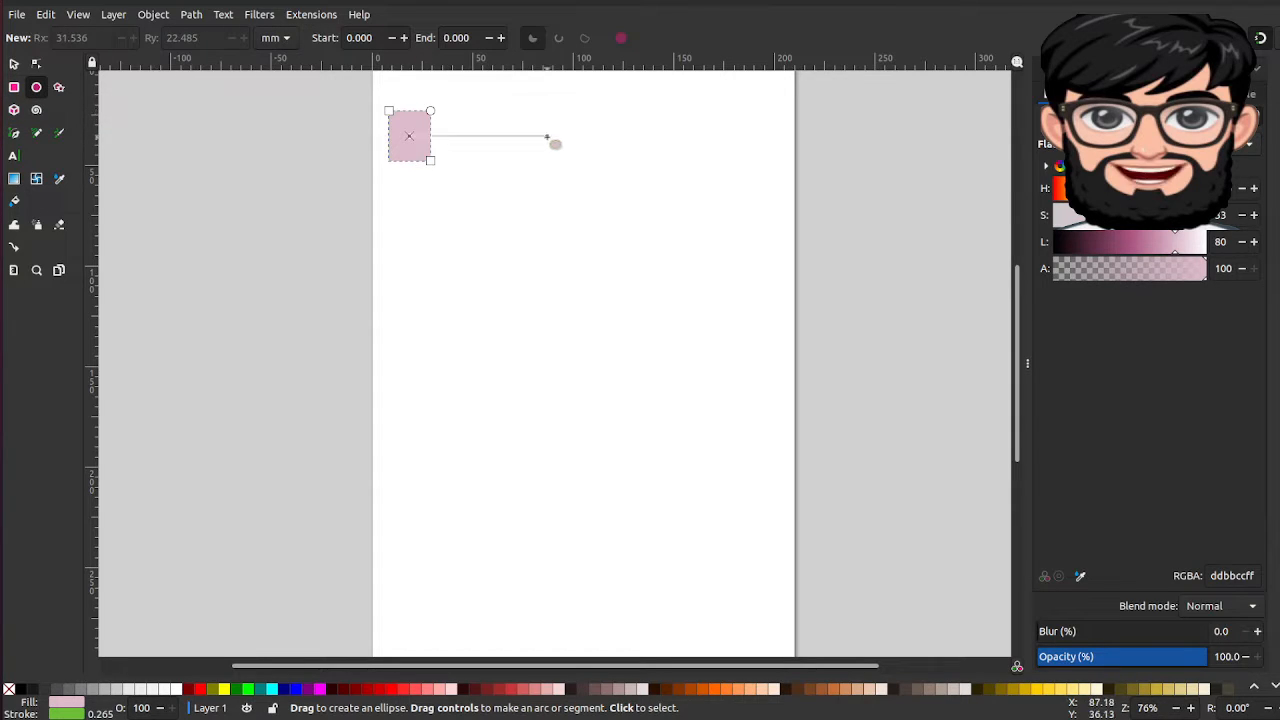
left_click_drag(547, 136, 592, 195)
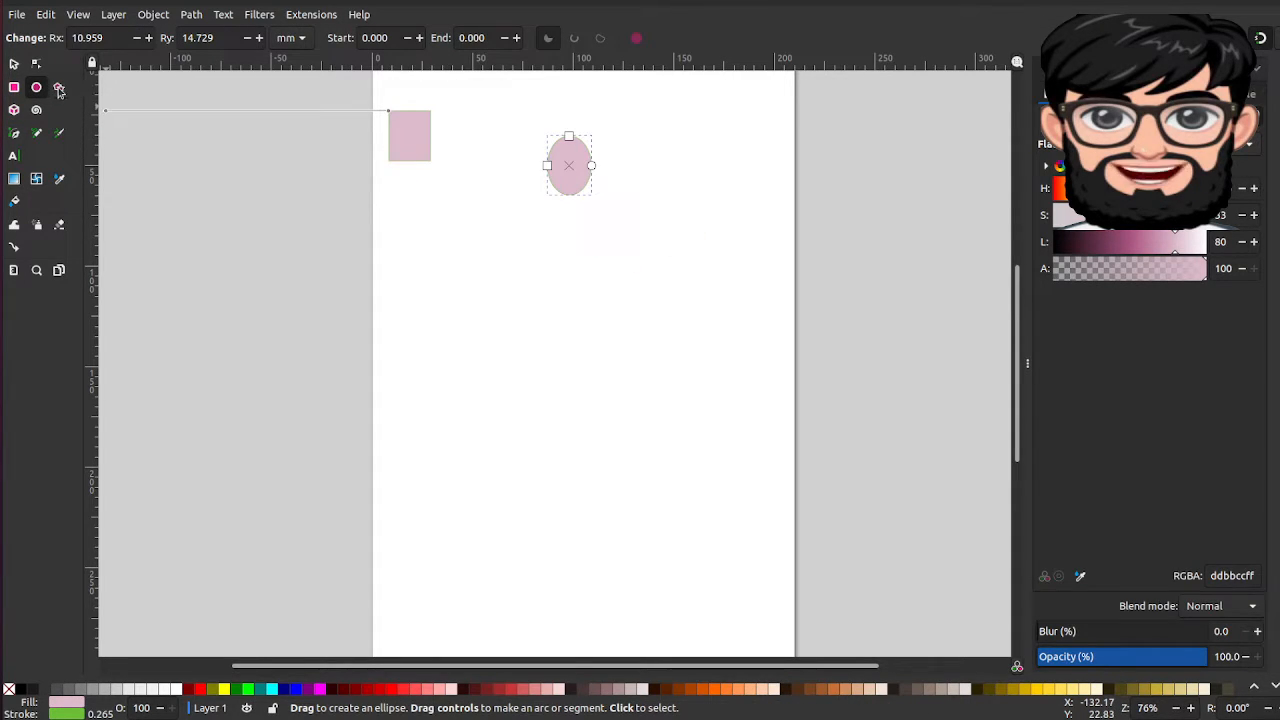
left_click_drag(512, 246, 562, 294)
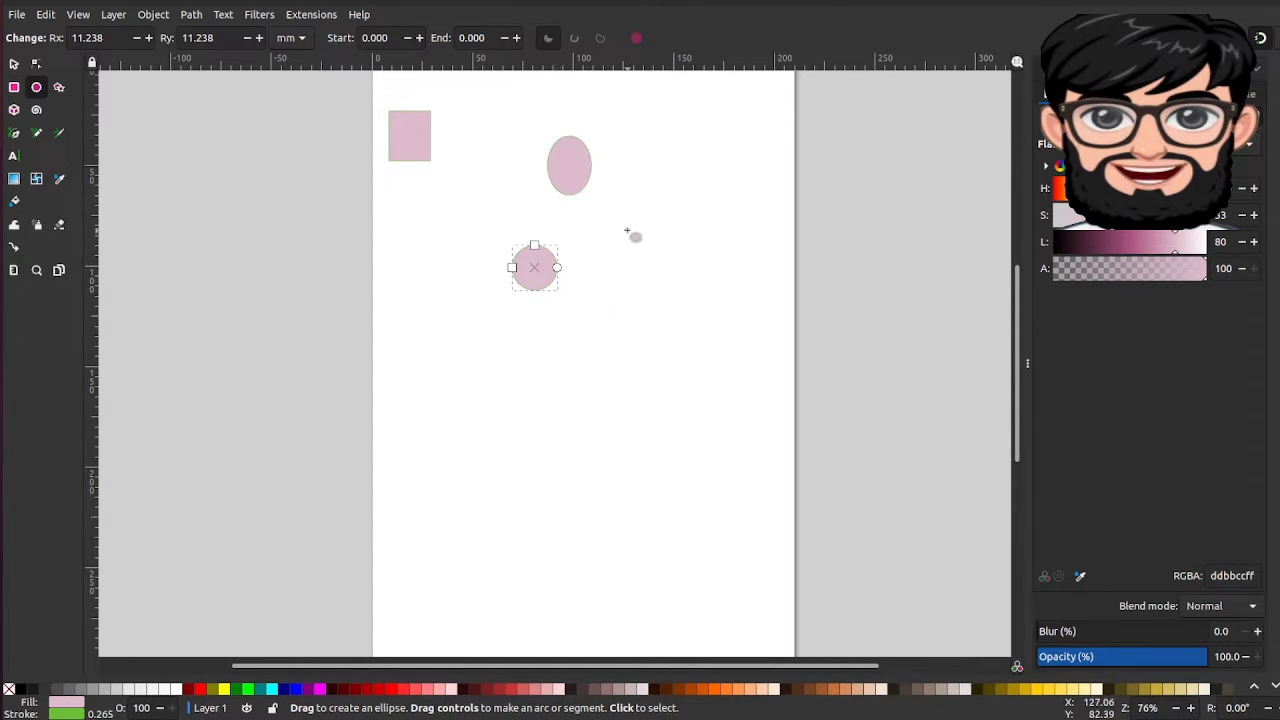
left_click_drag(627, 231, 665, 268)
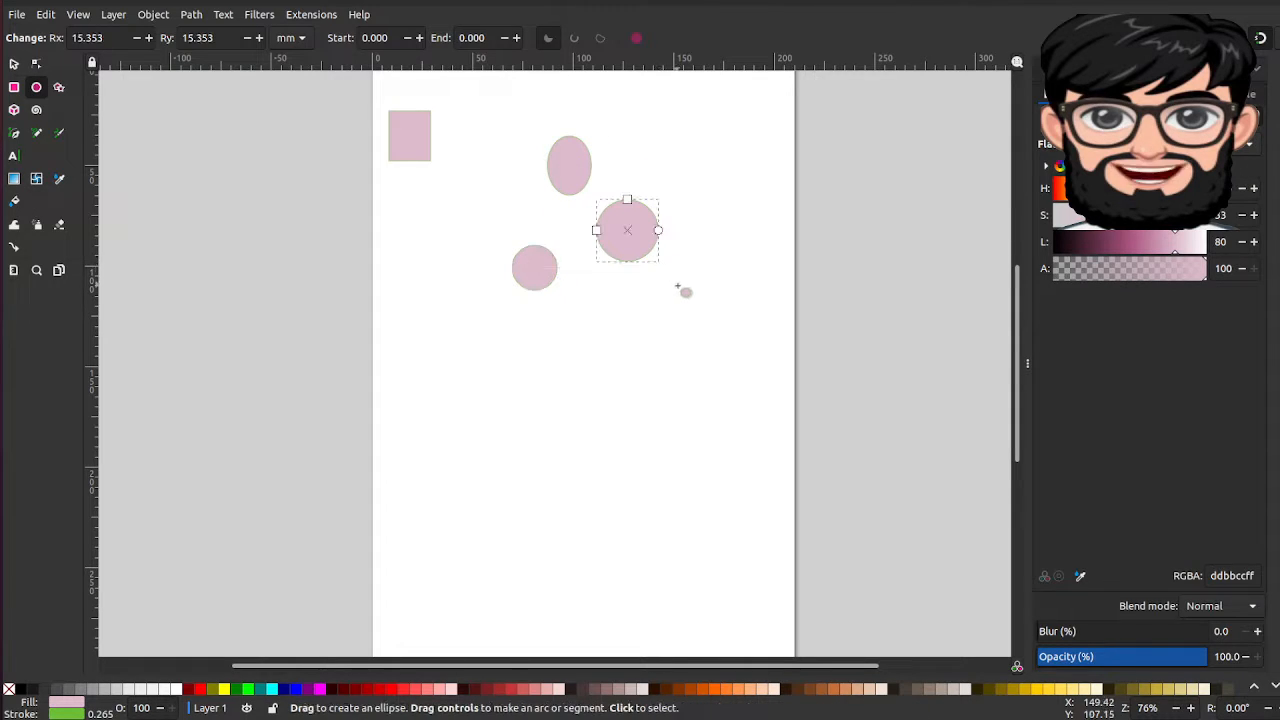
left_click(678, 287)
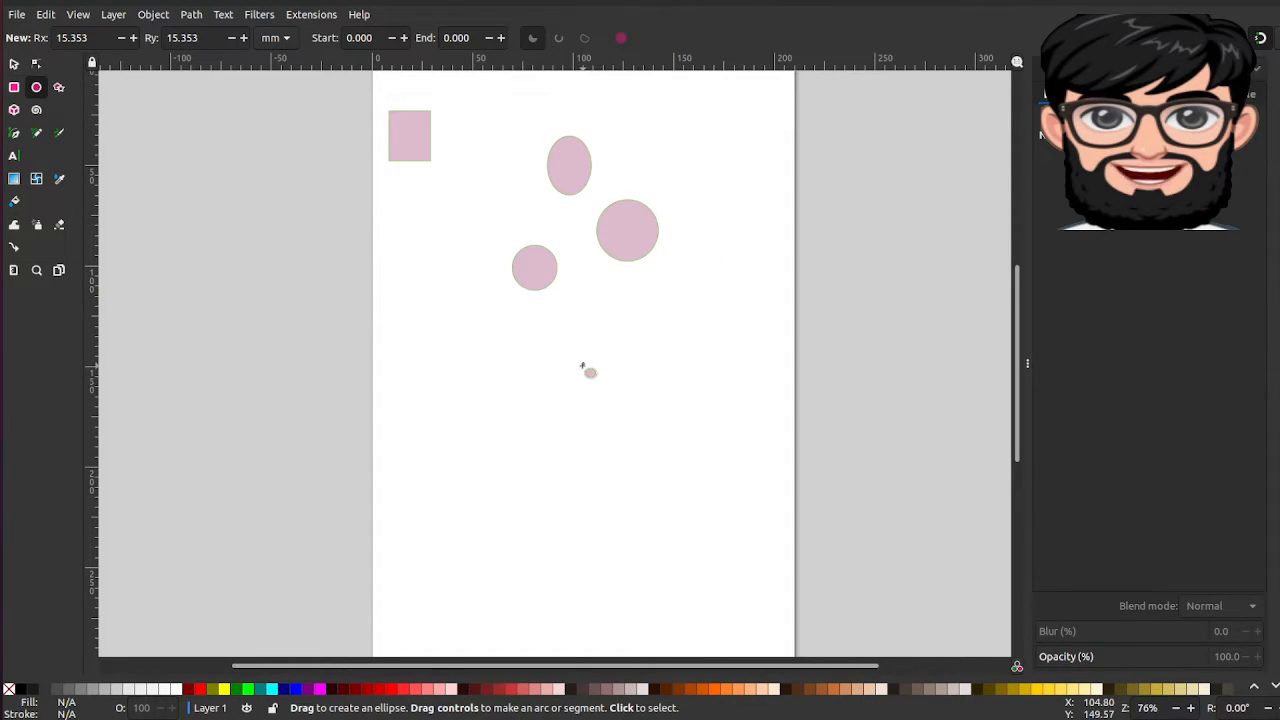
Step: Draw two large near-circular ellipses side by side across the middle of the page, with radii about 30 by 29 mm
key("ctrl")
key("ctrl")
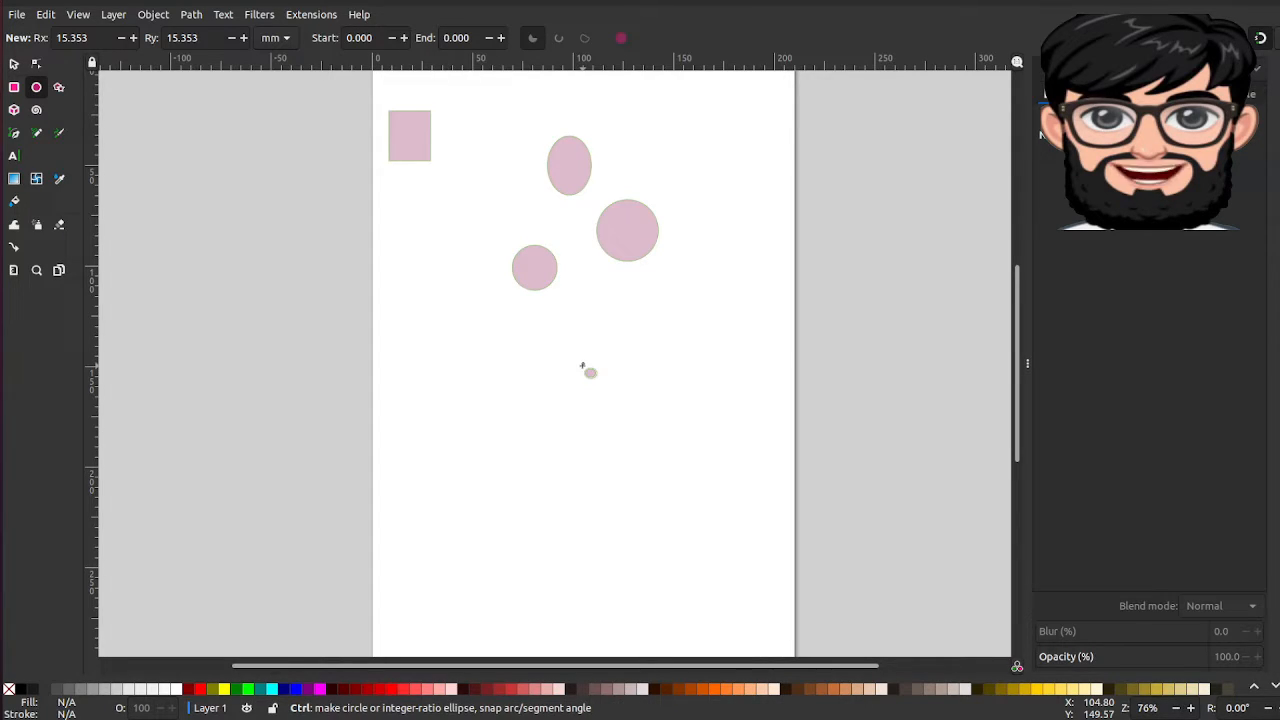
left_click_drag(594, 386, 666, 449)
left_click_drag(437, 385, 499, 449)
left_click(499, 525)
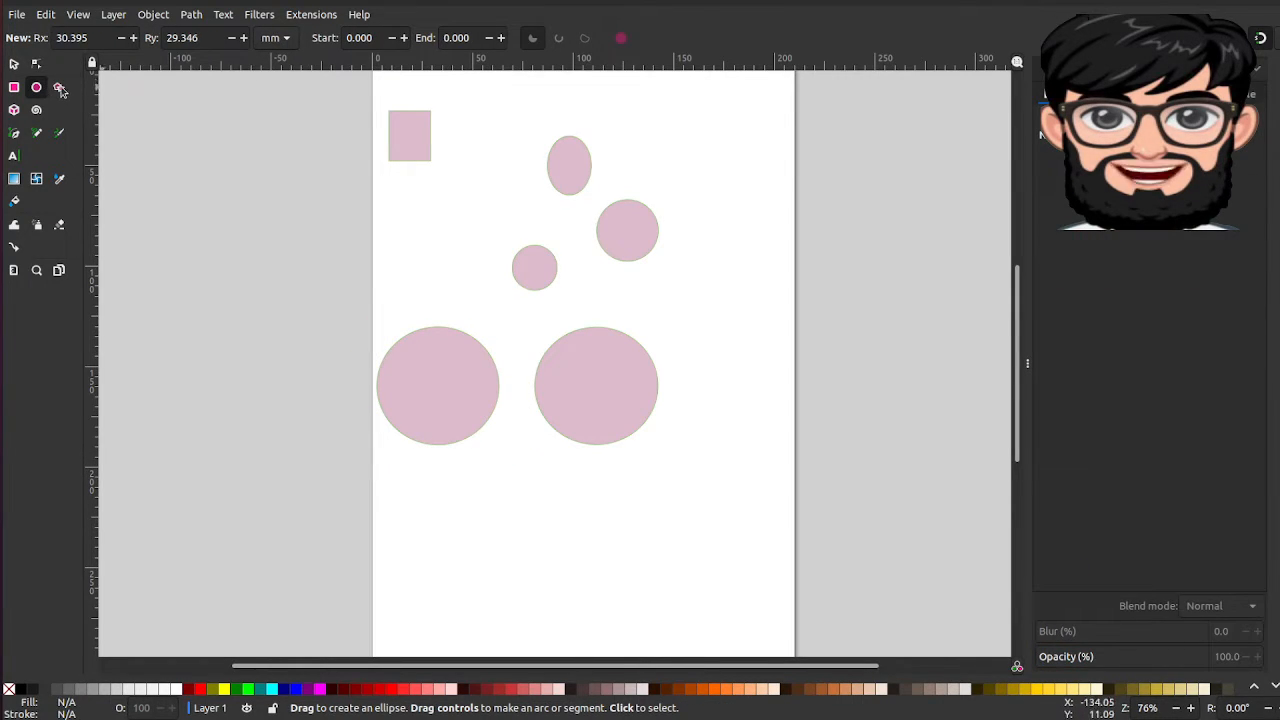
Step: Draw a regular polygon with 8 corners below the two large ellipses, overlapping them
left_click(59, 88)
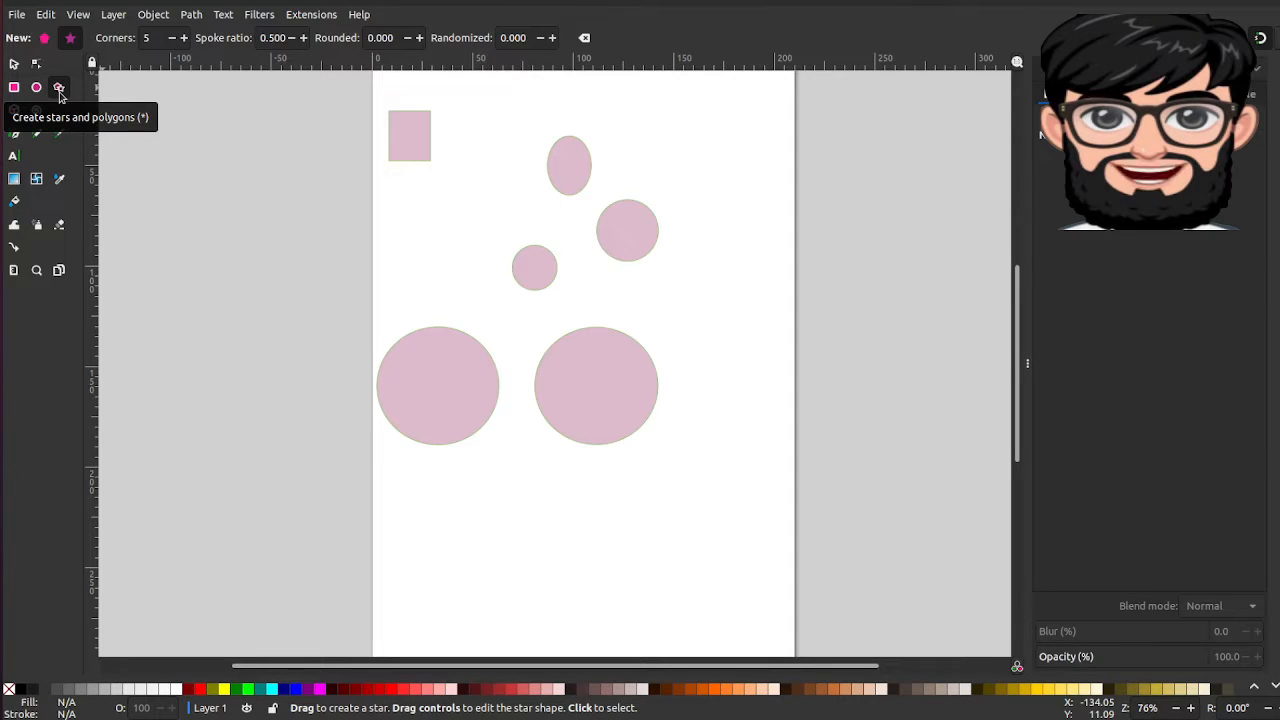
left_click(46, 42)
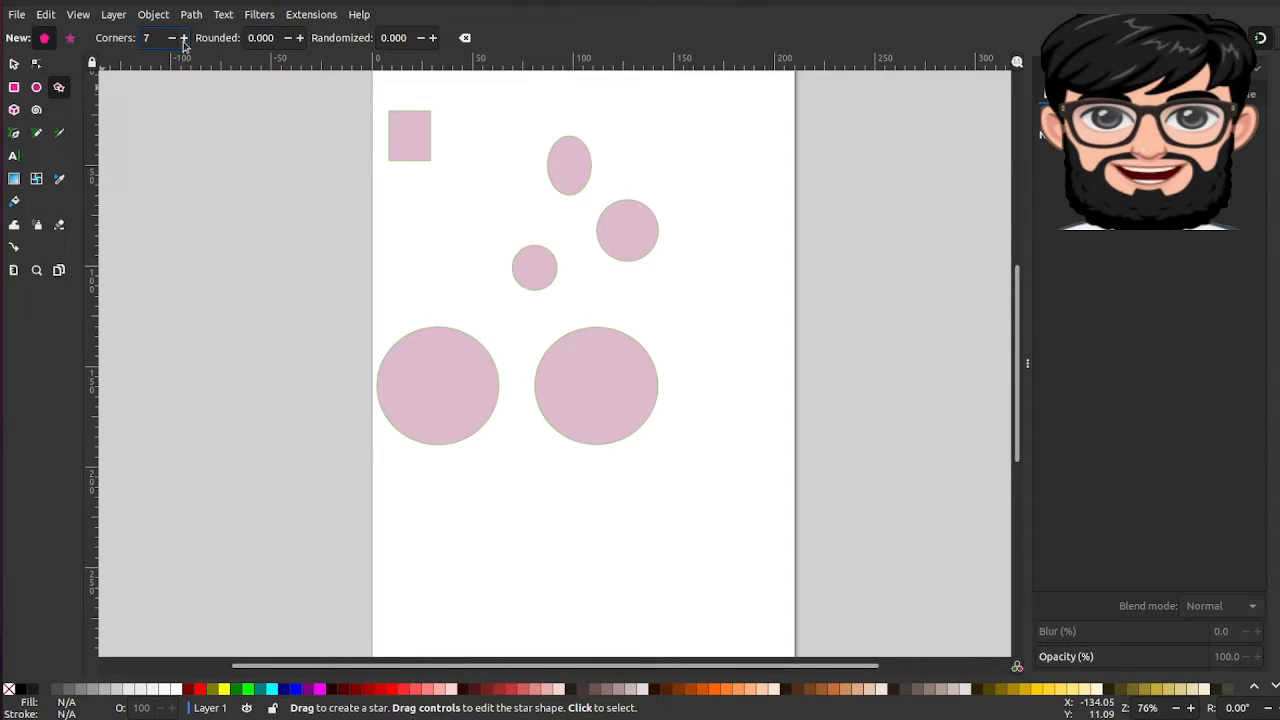
left_click(184, 40)
left_click_drag(499, 494, 569, 556)
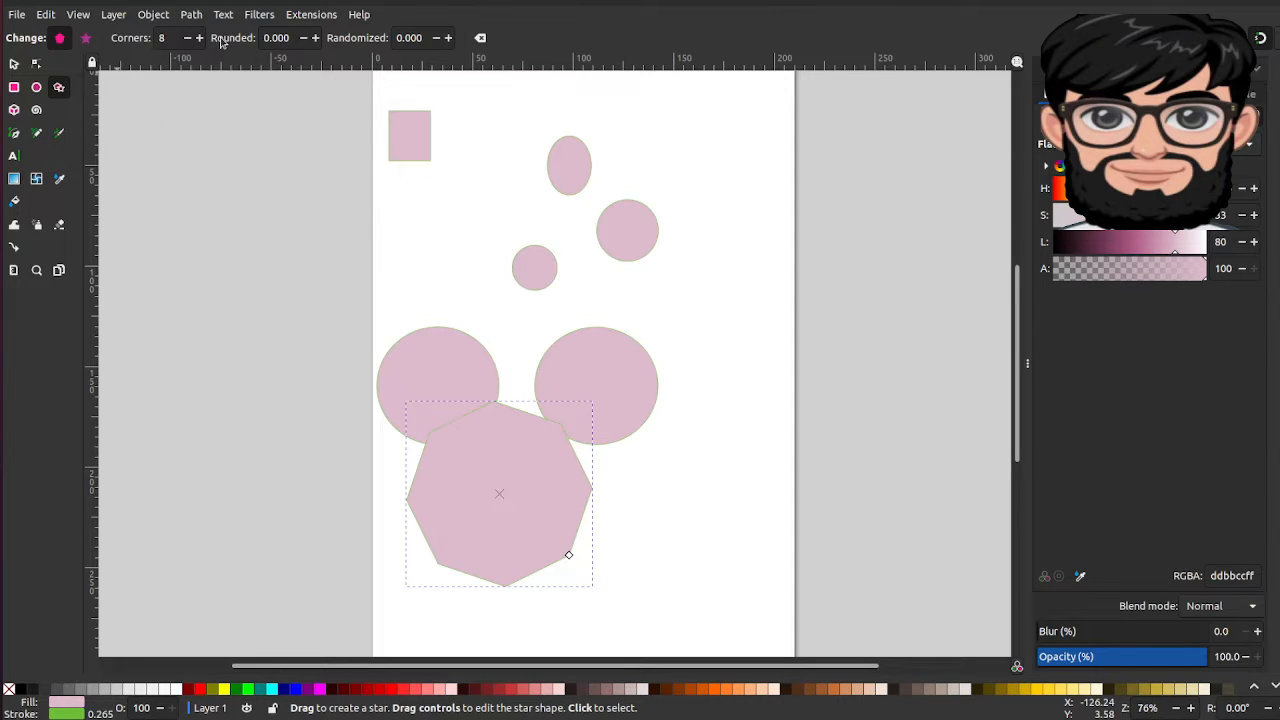
Step: Turn the eight-cornered polygon into a star with Rounded set to 1.080 and Randomized set to 0.210
left_click(319, 38)
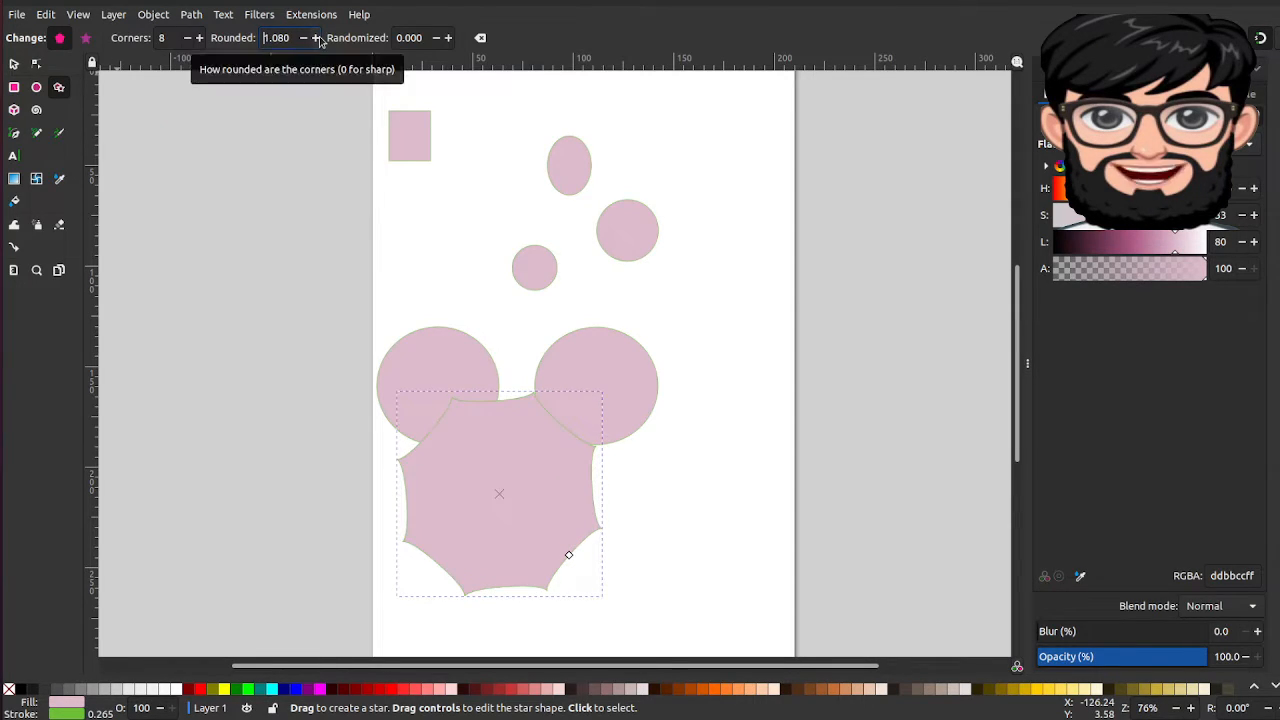
left_click(447, 40)
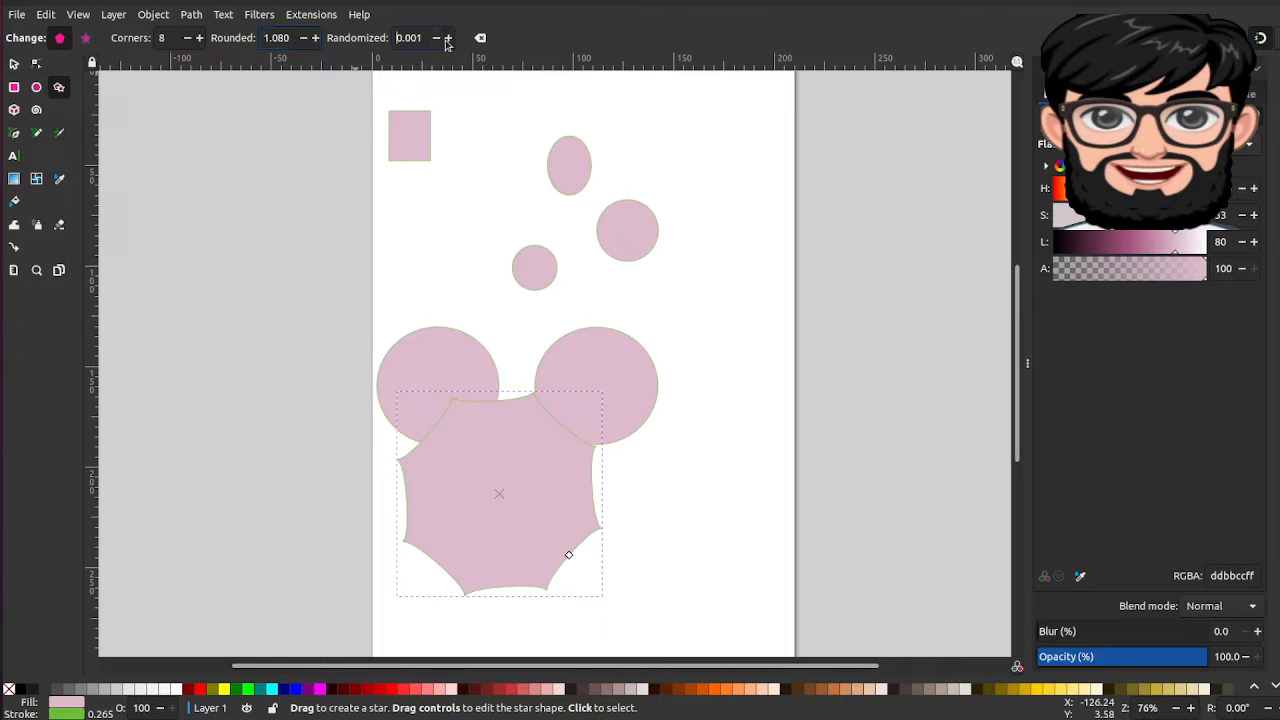
left_click(447, 38)
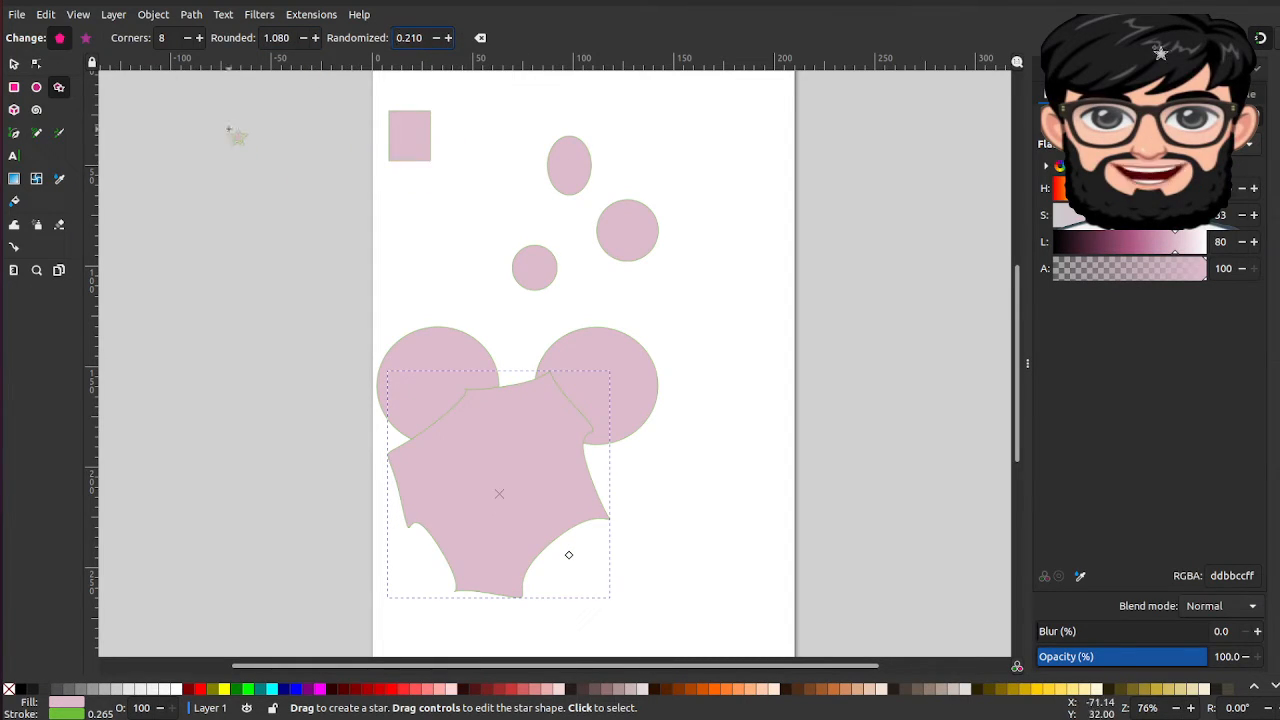
left_click(85, 37)
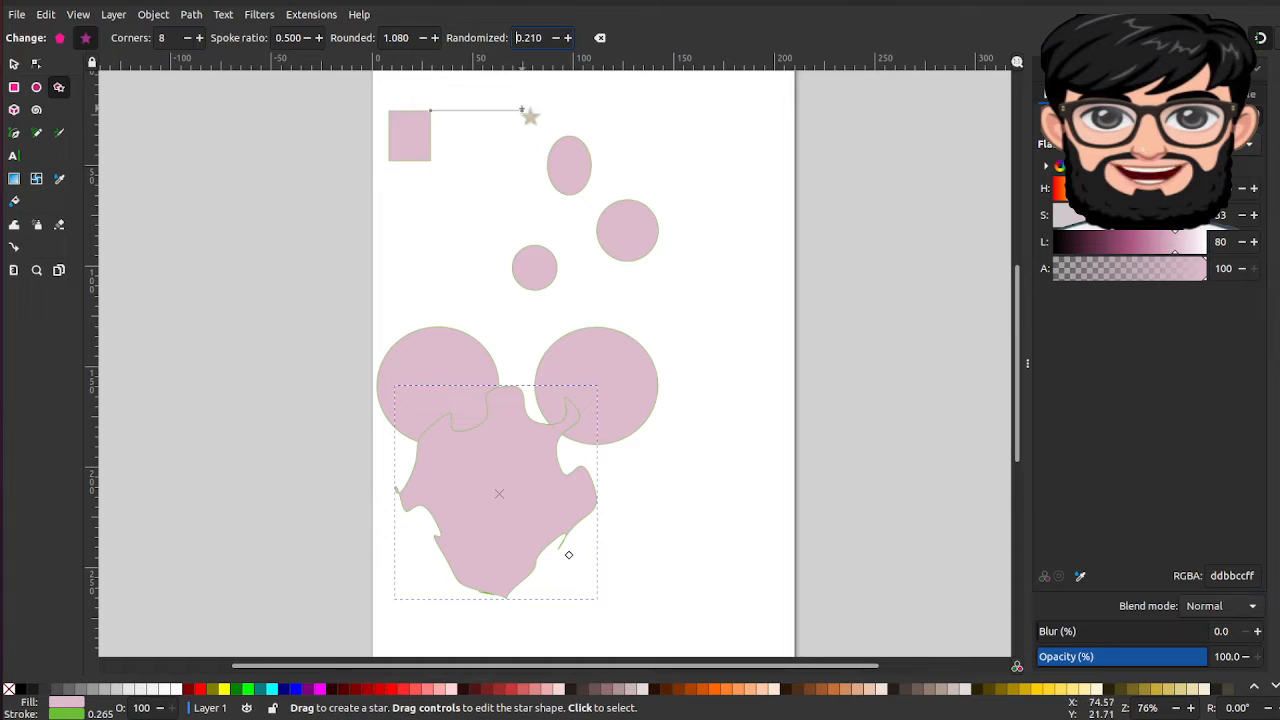
Step: Draw an eight-cornered star near the page's upper-right edge and set its Randomized value to 0
left_click_drag(700, 201, 724, 255)
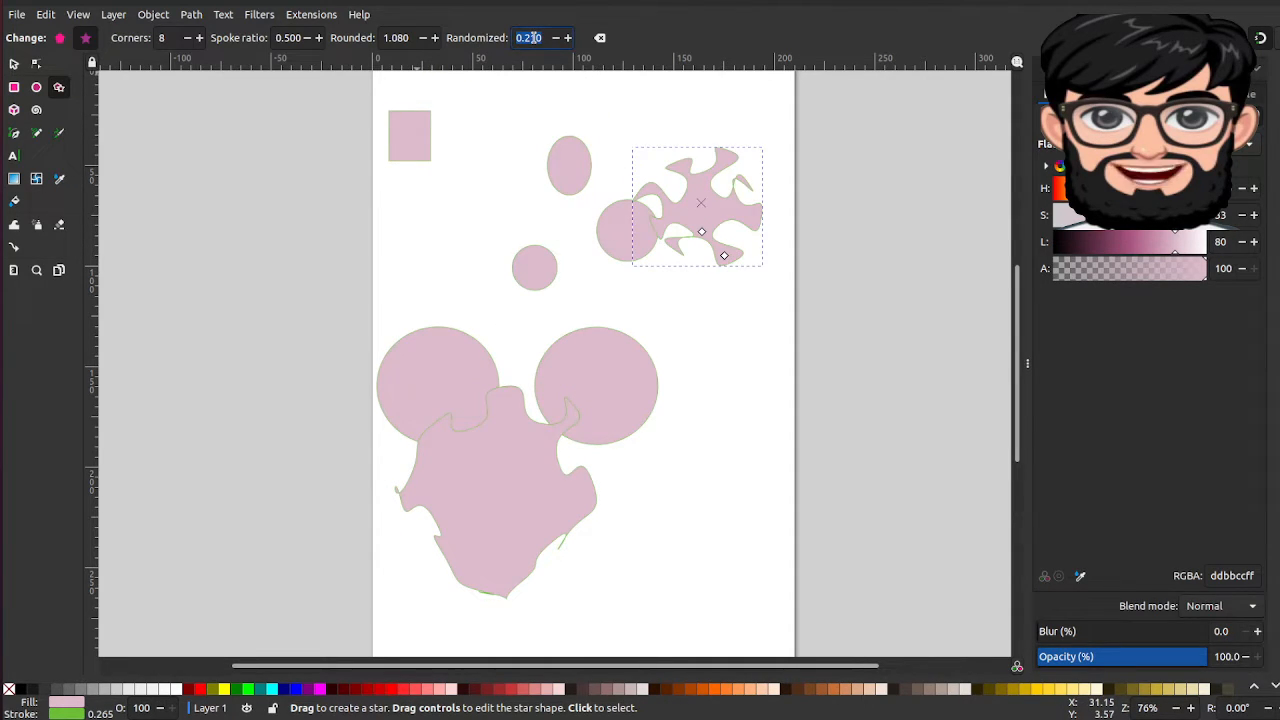
type("0")
key("Return")
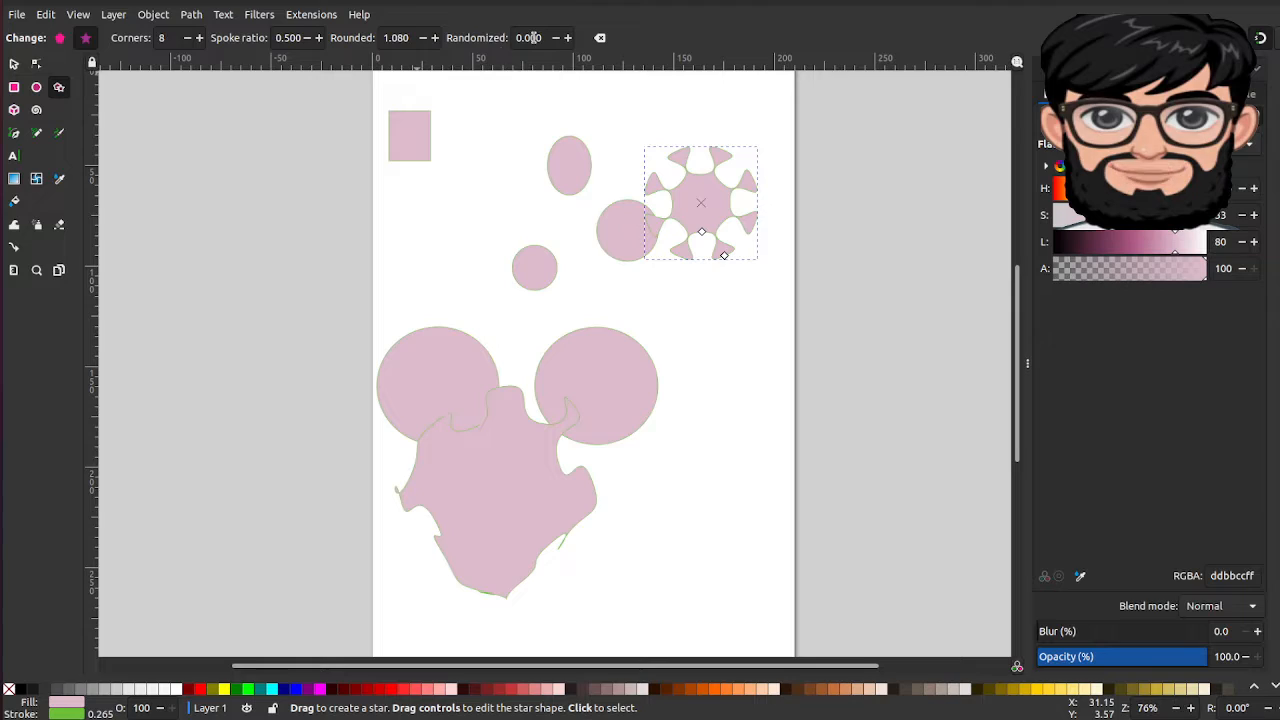
Step: Try negative rounding on the new star down to -0.900, and set its Rounded value to 0 for sharp corners
left_click(427, 42)
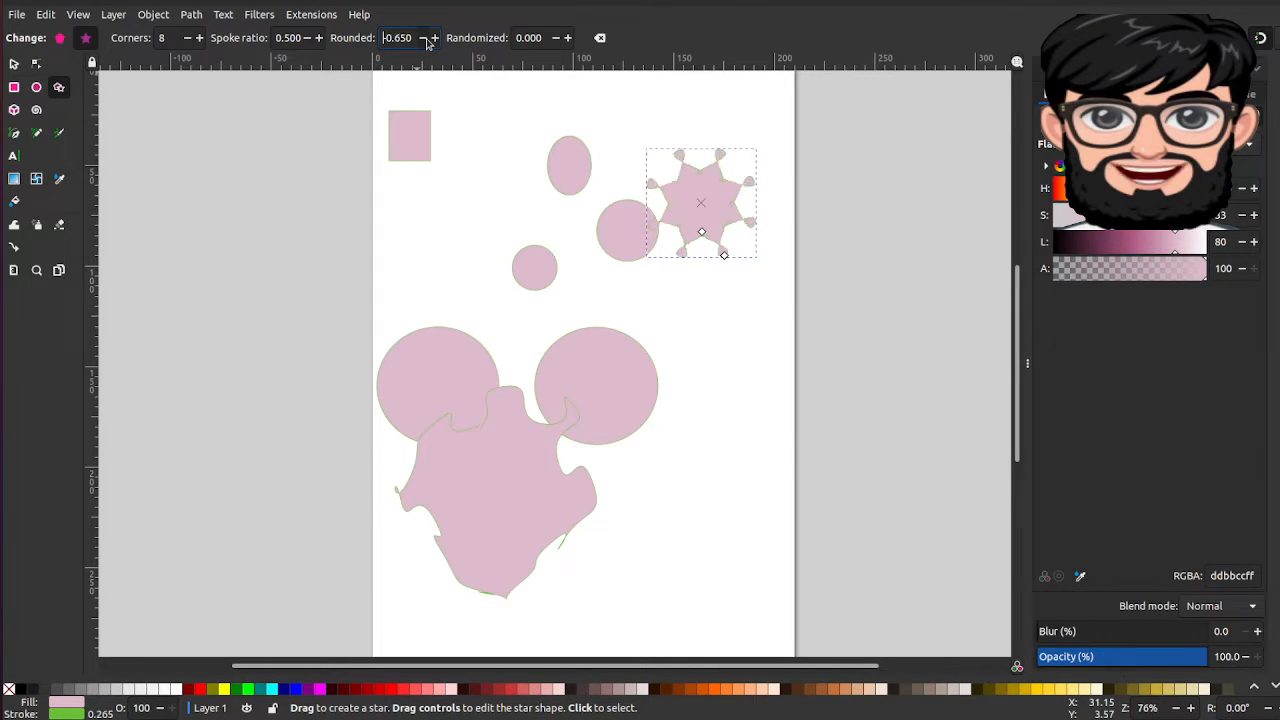
left_click(427, 42)
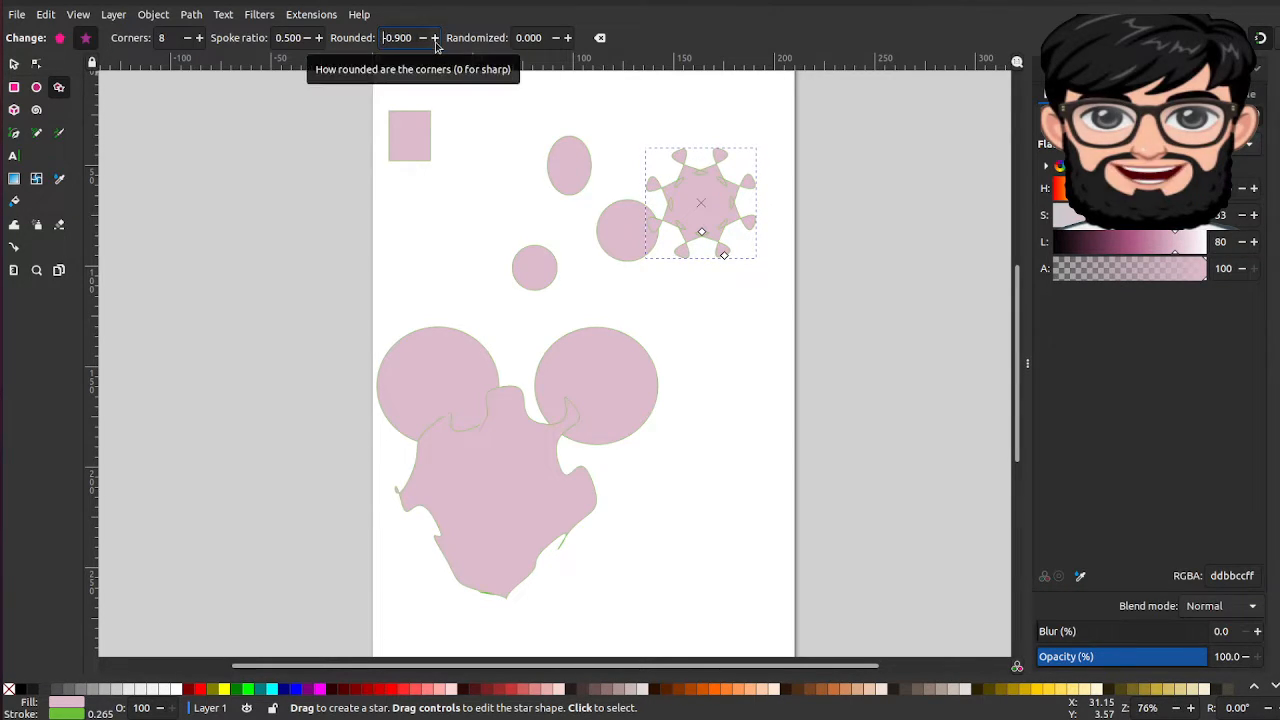
left_click(434, 42)
triple_click(406, 43)
type("0")
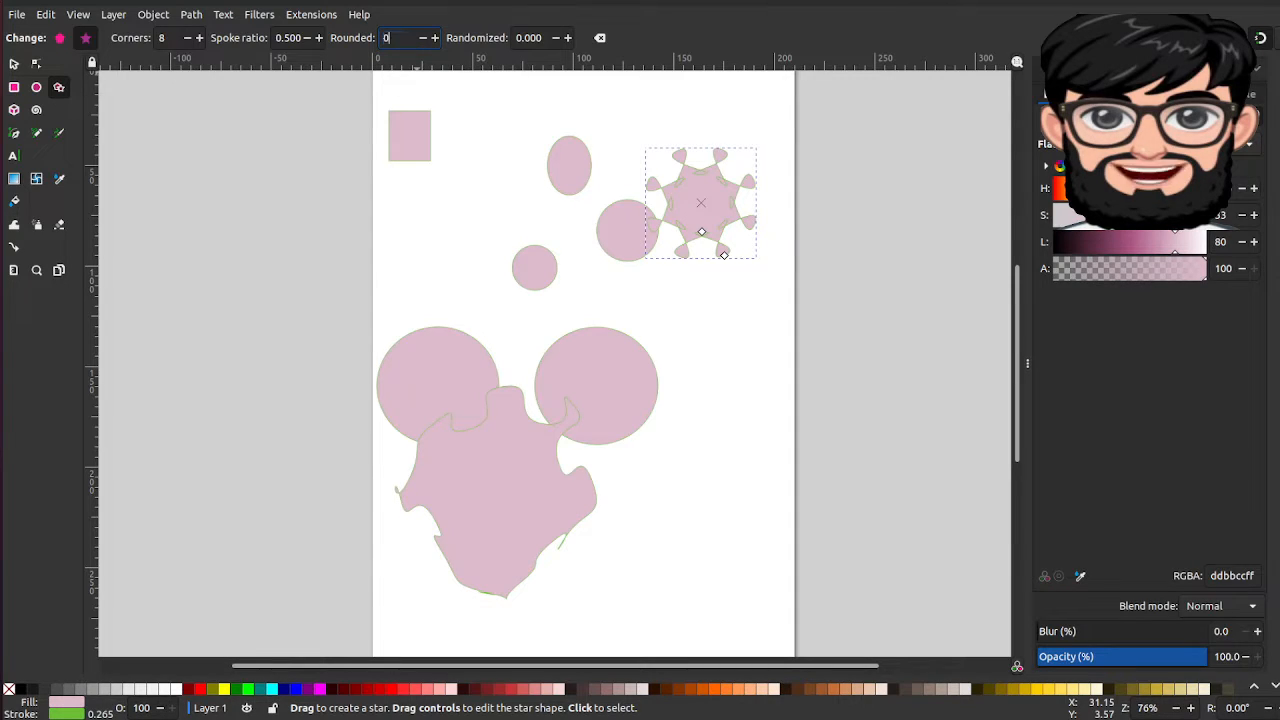
key("Return")
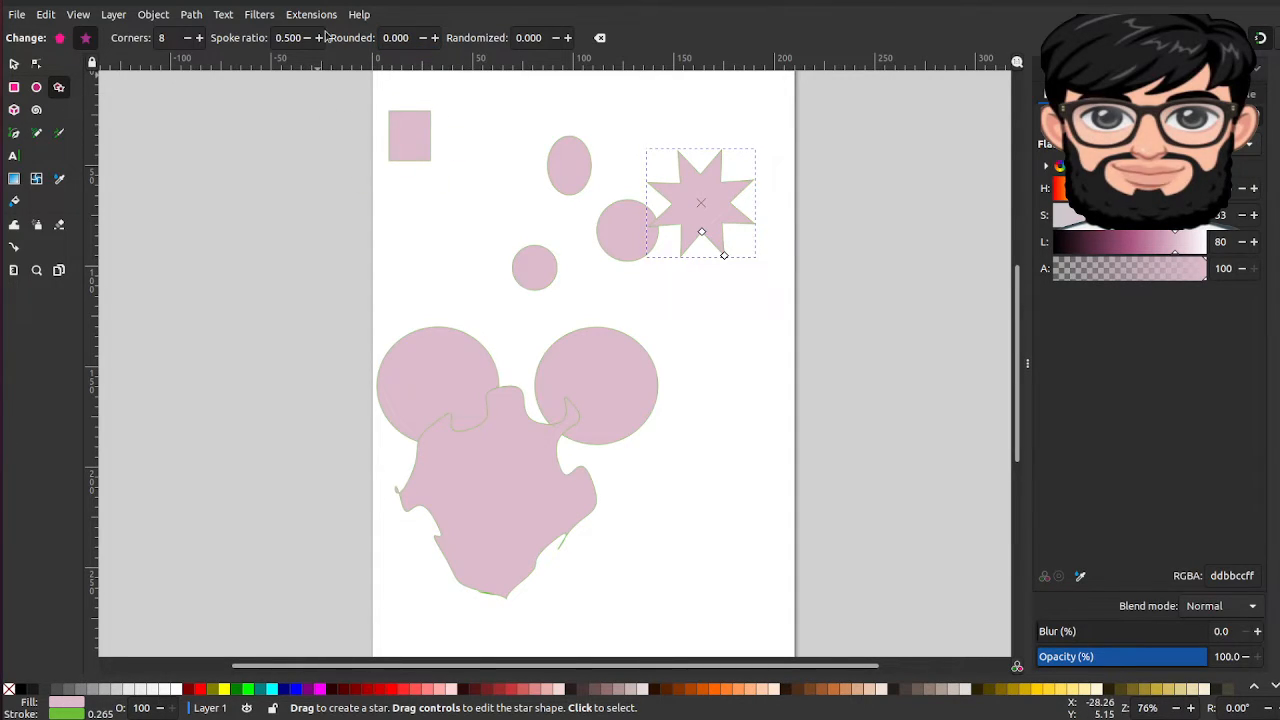
Step: Reduce the eight-cornered star near the page's upper-right edge to 5 corners
left_click(187, 38)
left_click(187, 38)
left_click(187, 38)
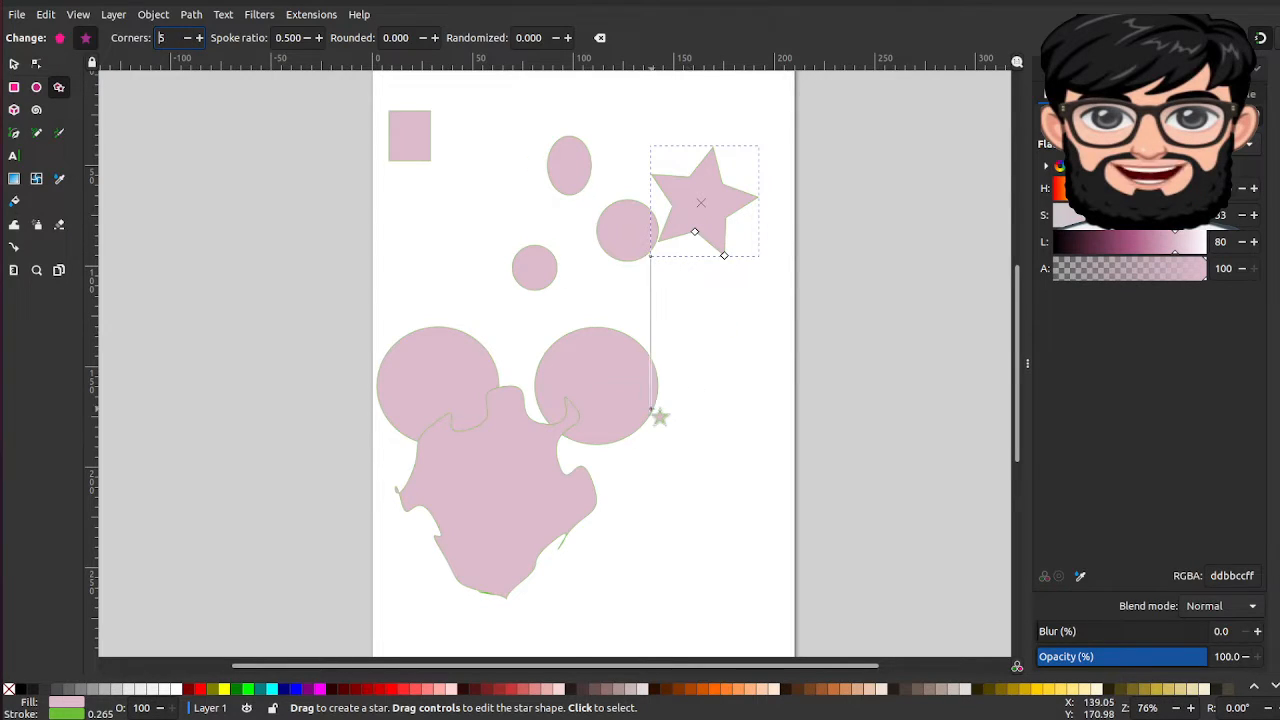
Step: Draw a spiral with 3 turns directly below the pink square
left_click(14, 110)
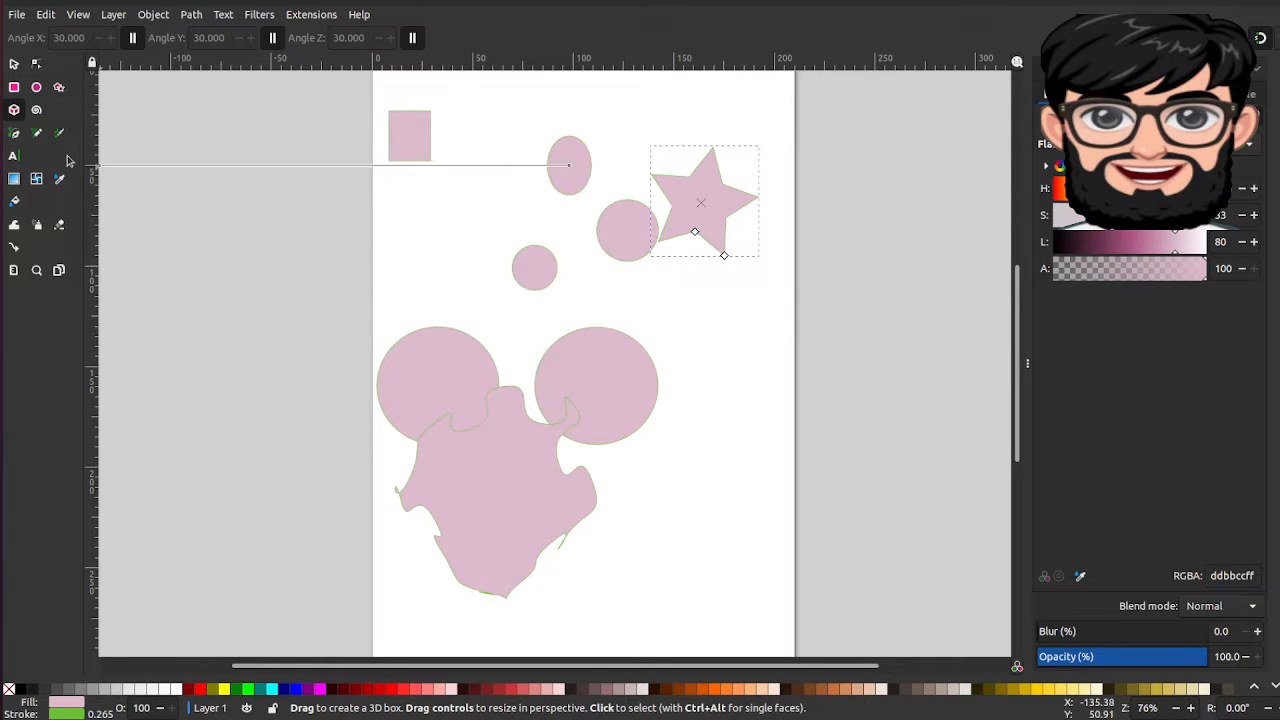
left_click(37, 115)
left_click_drag(438, 226, 452, 236)
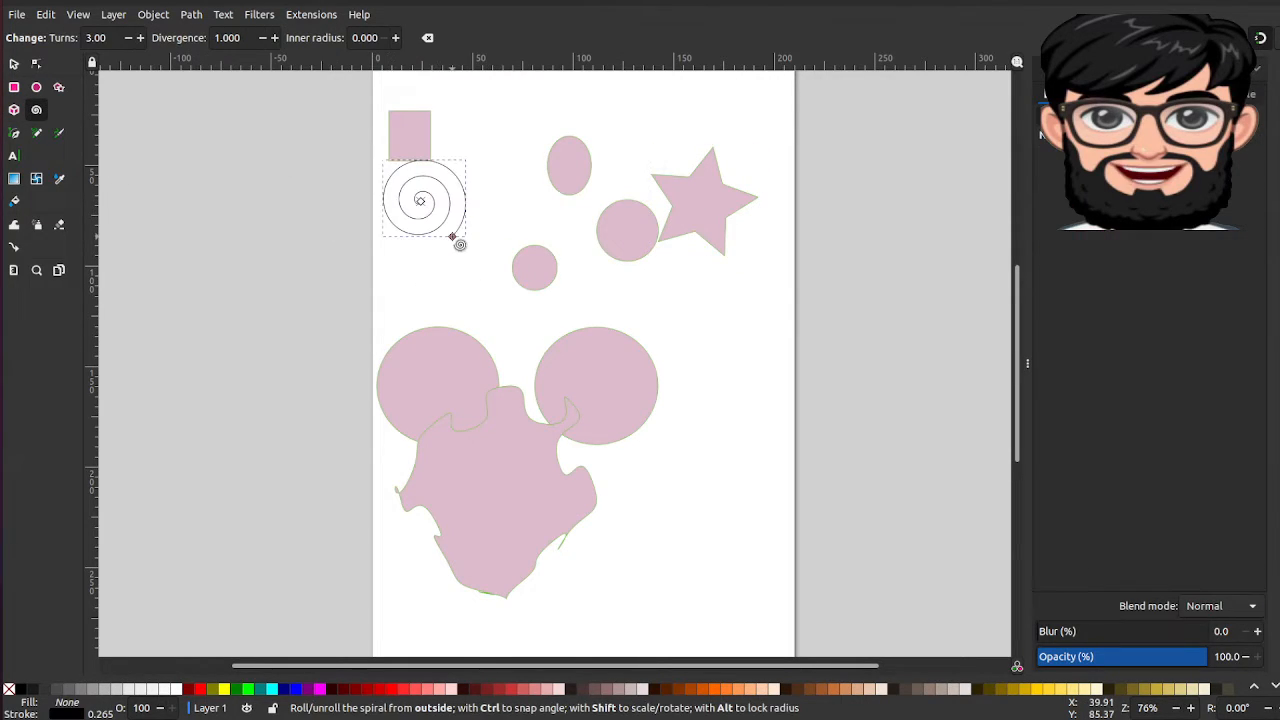
Step: Draw freehand lines with Smoothing 15 between the spiral and the large ellipses, and more beneath the star
left_click(15, 135)
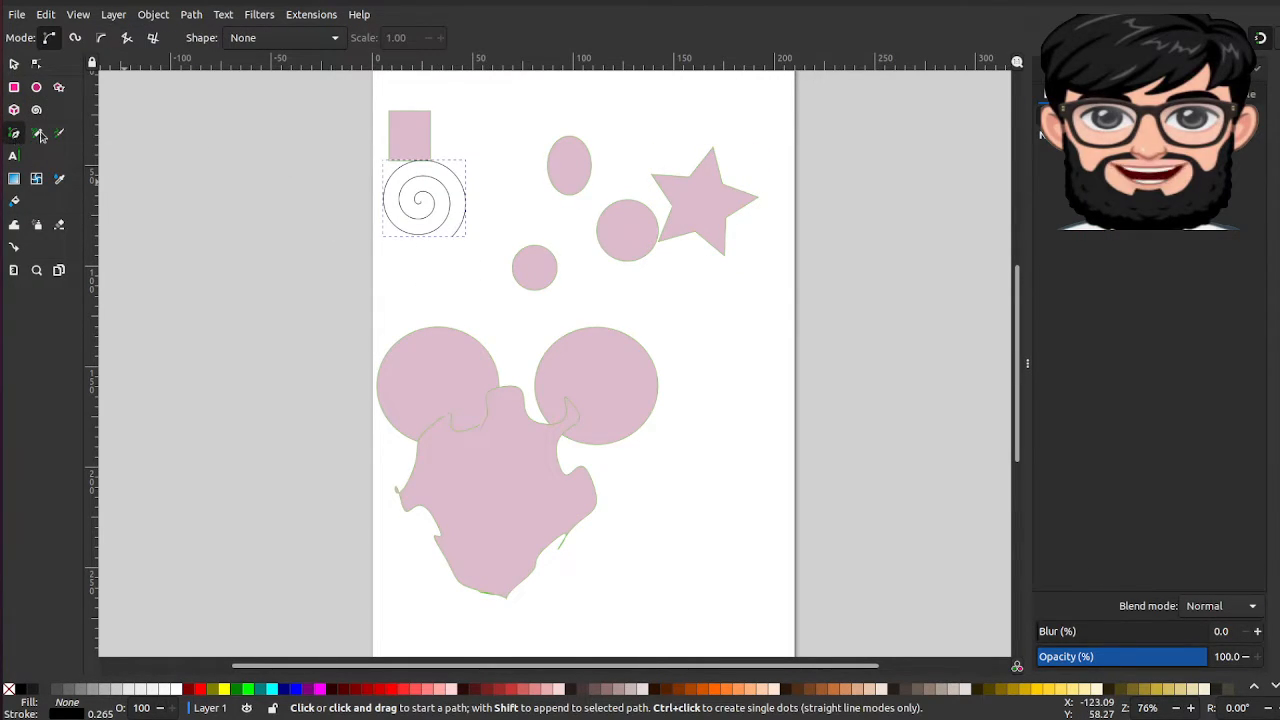
left_click(39, 135)
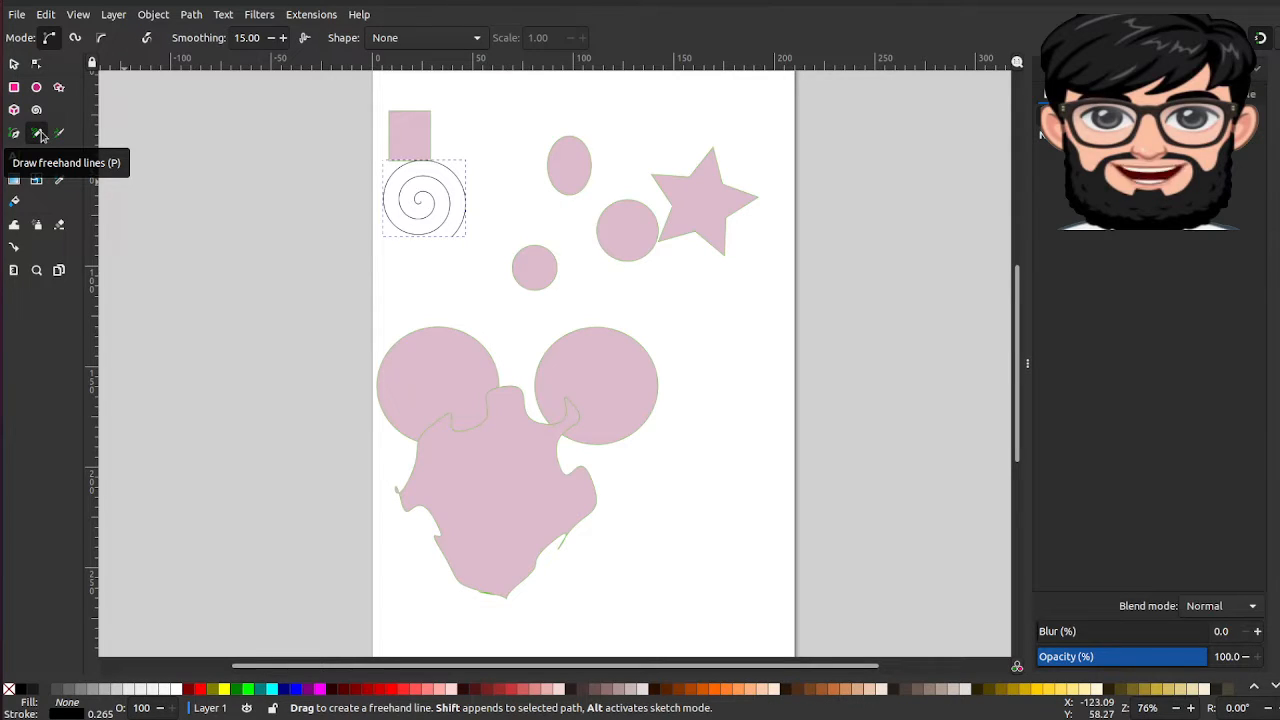
mouse_move(424, 262)
left_mouse_down()
mouse_move(473, 289)
mouse_move(535, 273)
left_mouse_up()
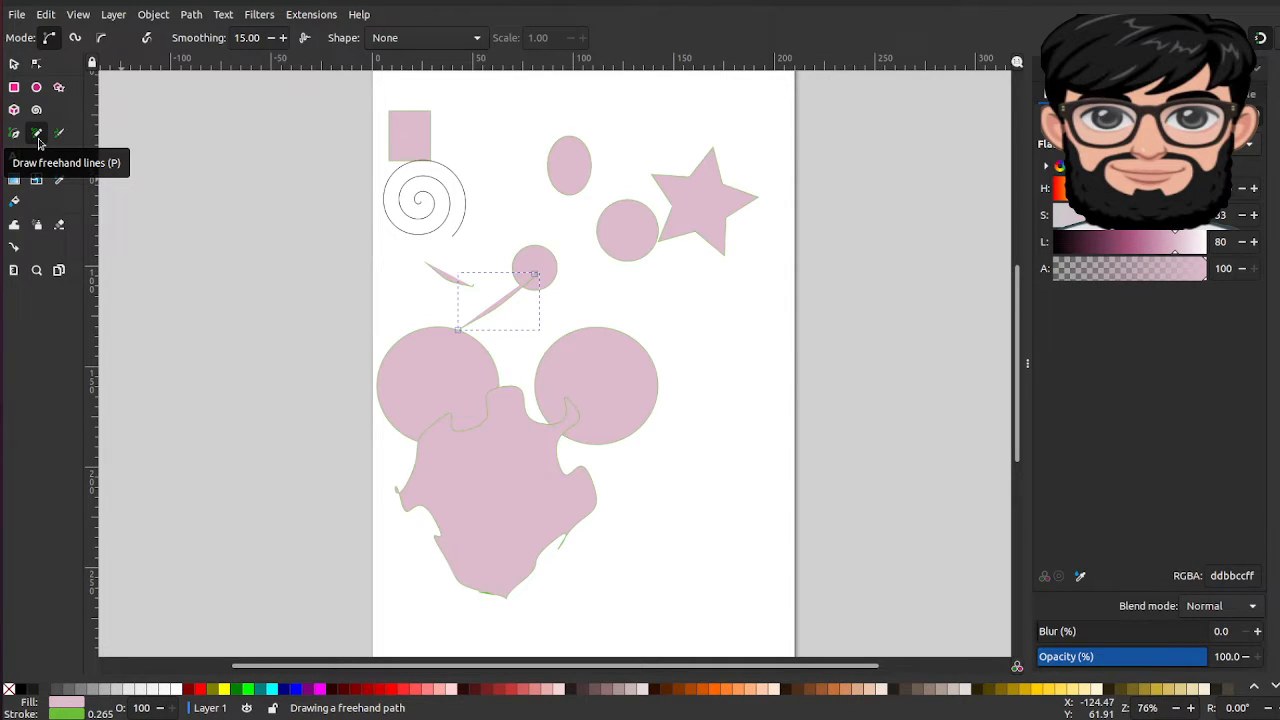
left_click_drag(662, 291, 736, 358)
mouse_move(685, 325)
left_mouse_down()
mouse_move(719, 367)
mouse_move(701, 414)
mouse_move(753, 419)
mouse_move(738, 416)
mouse_move(741, 369)
mouse_move(733, 444)
left_mouse_up()
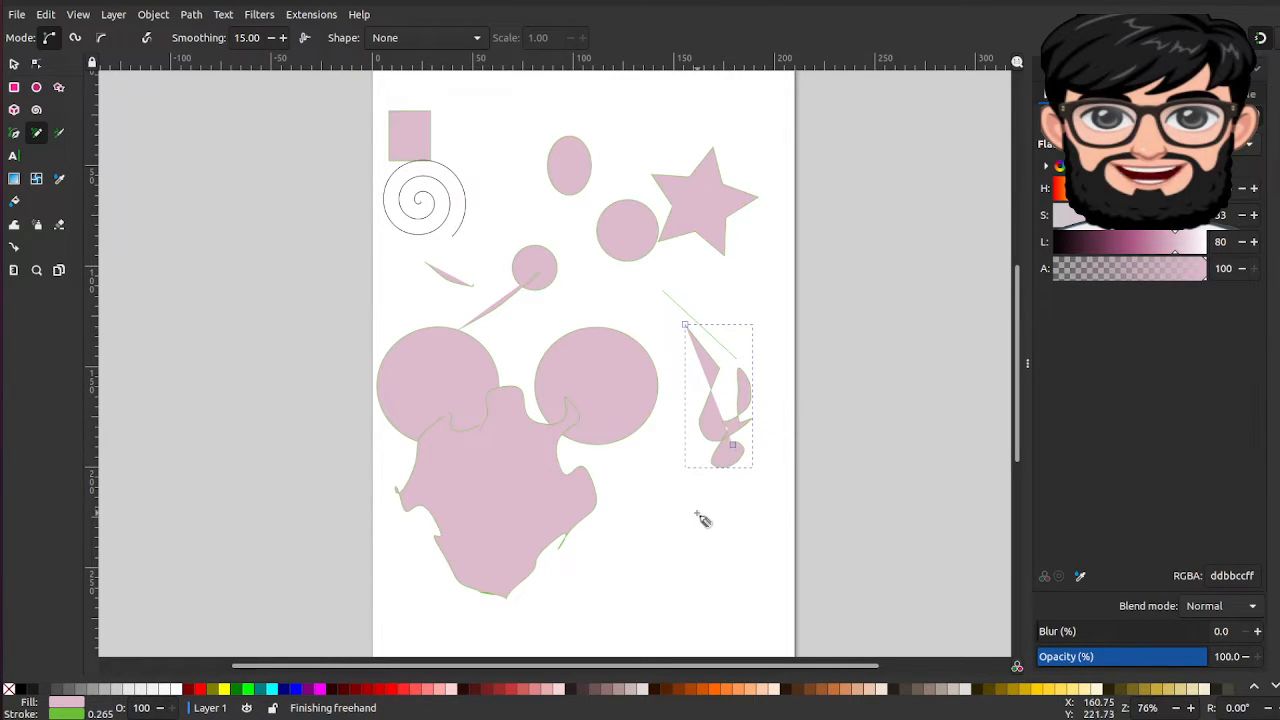
Step: Draw a small triangle with the Pencil tool near the page's lower-right area and fill it with red ff0000
left_click_drag(698, 511, 698, 513)
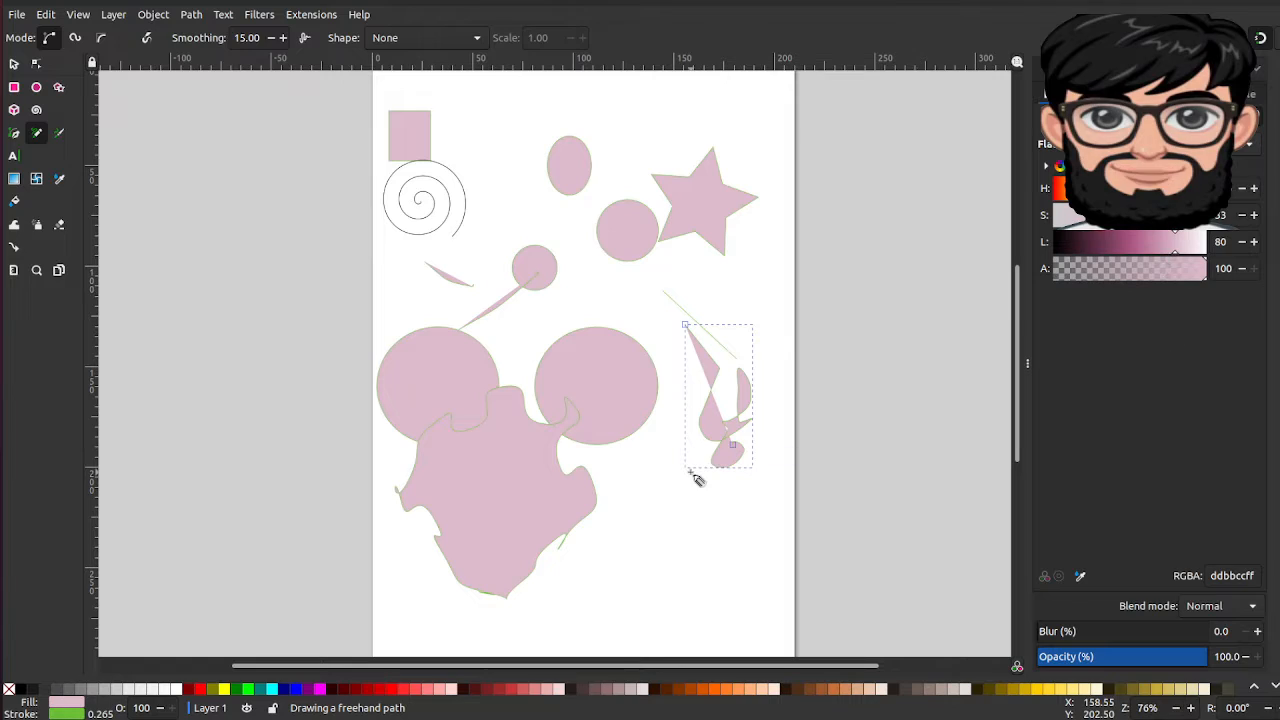
mouse_move(662, 520)
left_mouse_down()
mouse_move(715, 560)
mouse_move(662, 520)
left_mouse_up()
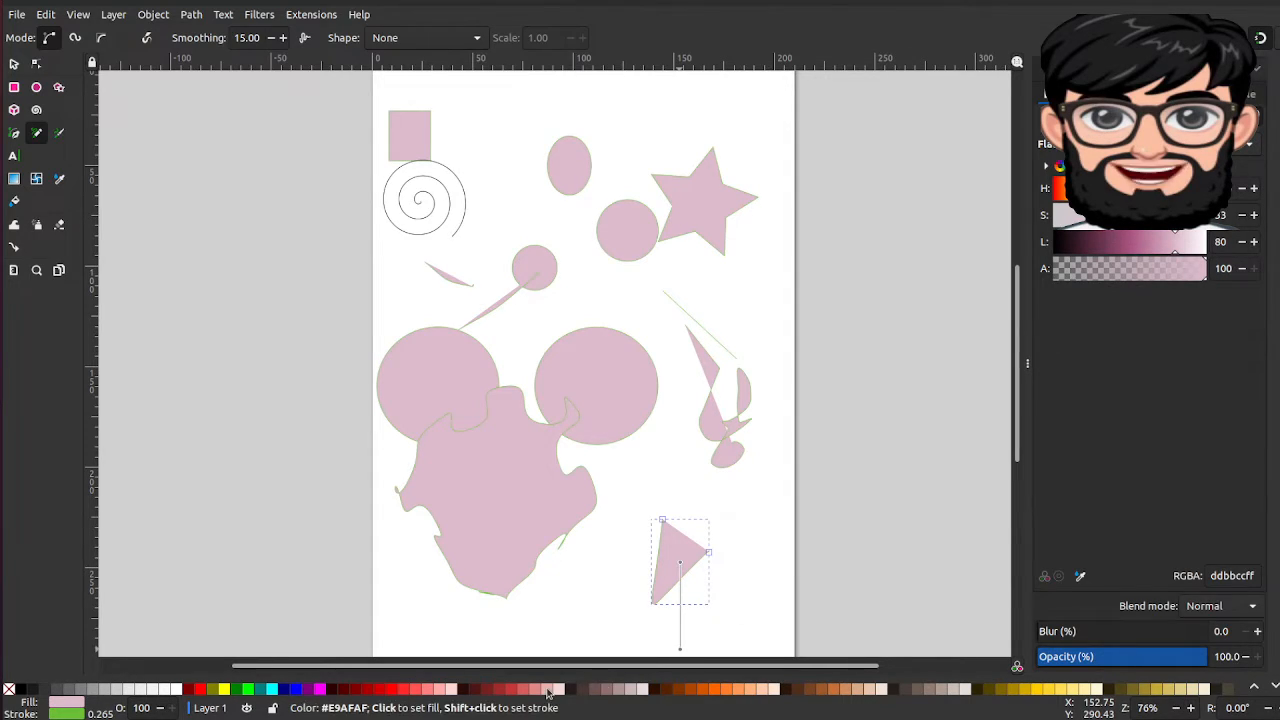
left_click(547, 690)
left_click(500, 690)
left_click(400, 688)
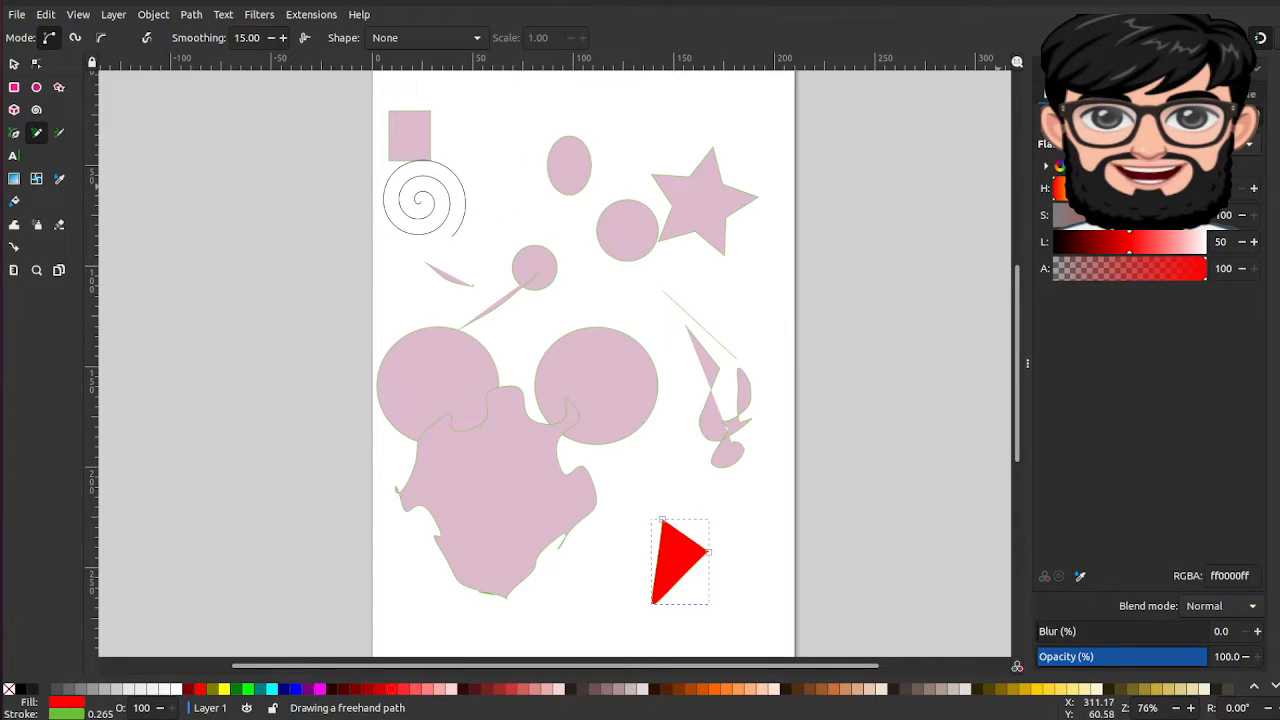
Step: Draw a short calligraphic squiggle between the spiral and the small ellipses with a 4 mm wide Dip pen
left_click(58, 135)
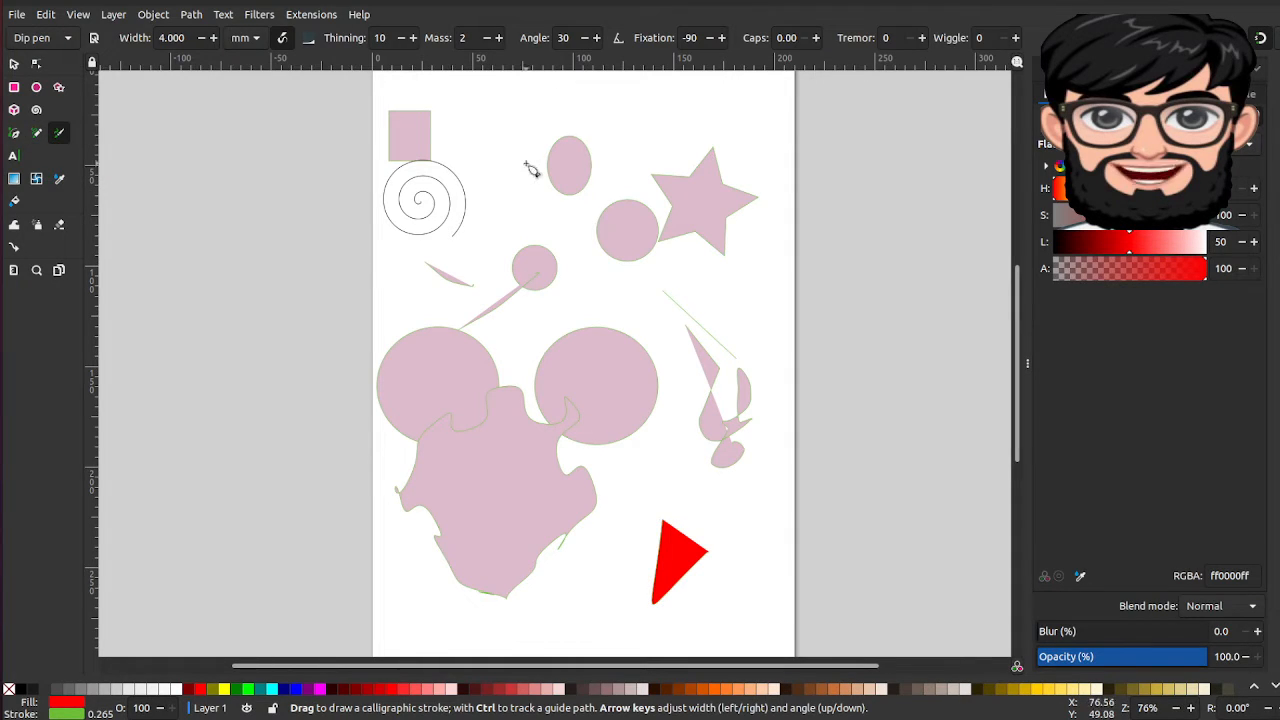
left_click_drag(516, 180, 507, 205)
left_click_drag(566, 253, 563, 243)
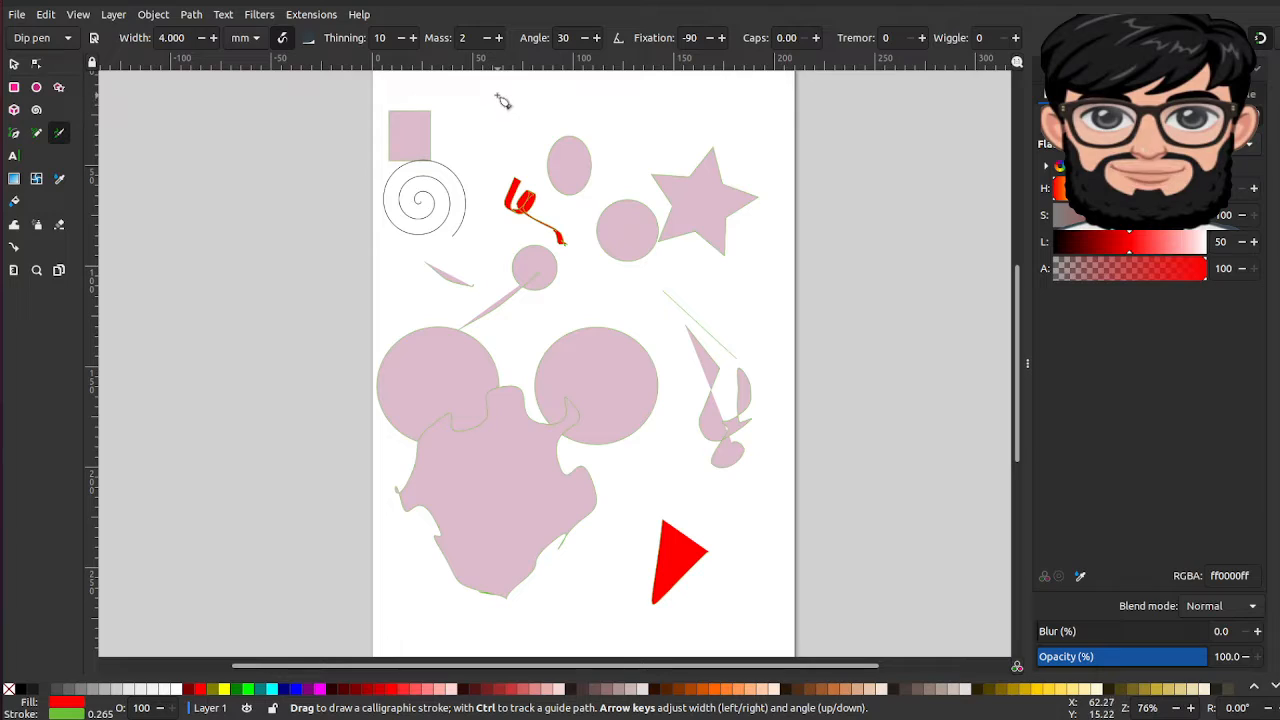
Step: Handwrite "Inkscape!" in calligraphic strokes from the page's upper edge down across the star, ending with the exclamation mark's dot
mouse_move(498, 93)
left_mouse_down()
mouse_move(492, 83)
mouse_move(490, 124)
mouse_move(532, 95)
mouse_move(568, 131)
left_mouse_up()
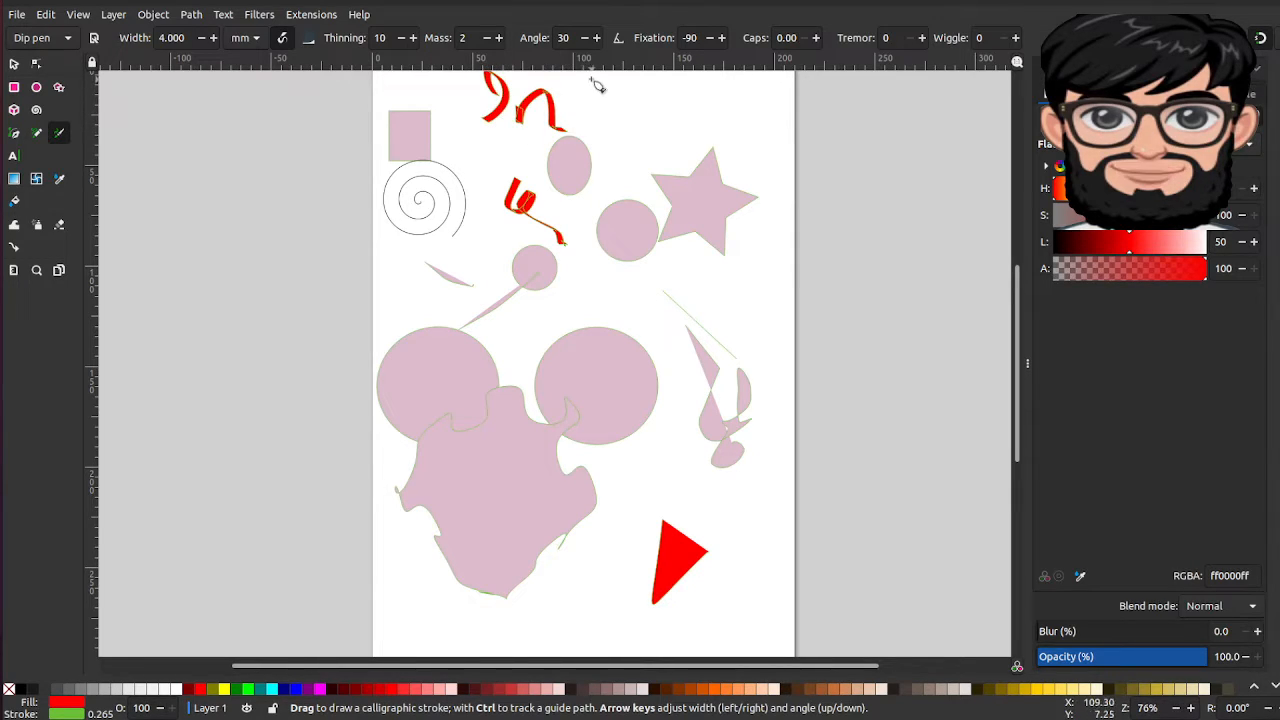
mouse_move(590, 84)
left_mouse_down()
mouse_move(587, 133)
mouse_move(588, 103)
mouse_move(610, 129)
mouse_move(650, 102)
mouse_move(676, 126)
mouse_move(652, 122)
mouse_move(617, 176)
mouse_move(654, 168)
mouse_move(660, 145)
mouse_move(672, 172)
mouse_move(682, 158)
mouse_move(700, 252)
left_mouse_up()
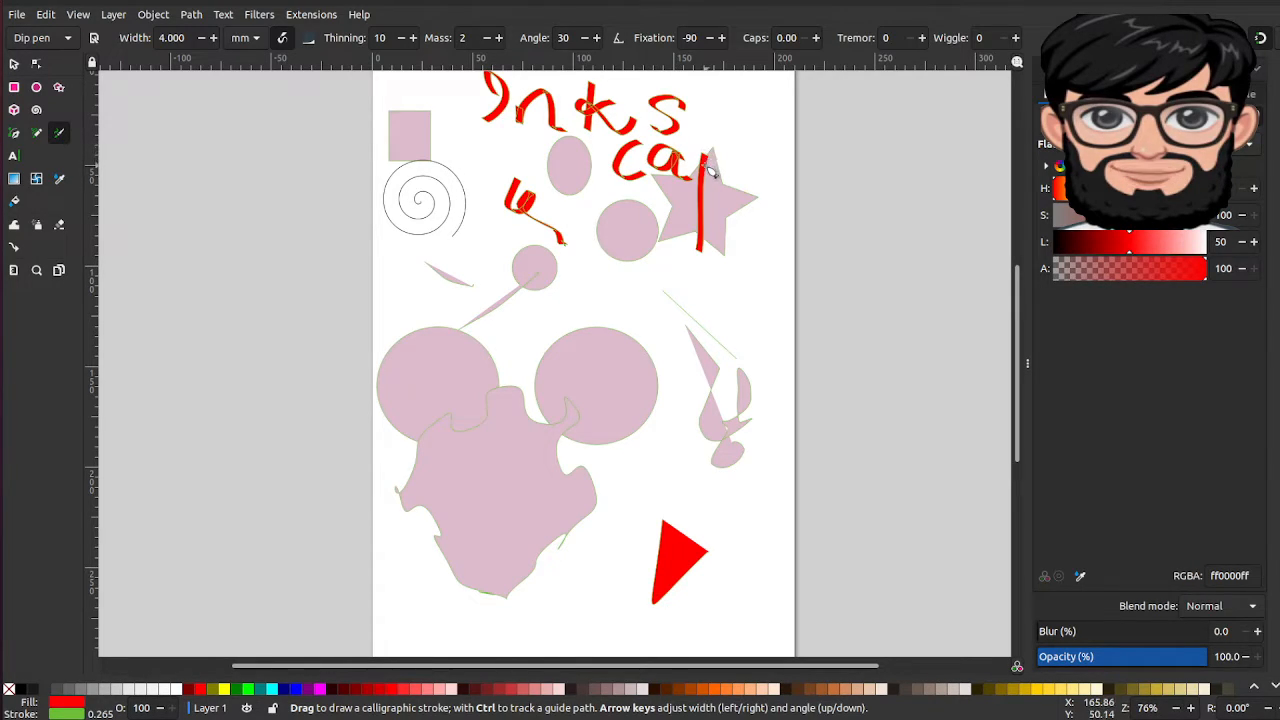
left_click_drag(706, 152, 760, 186)
left_click_drag(652, 262, 706, 288)
left_click_drag(743, 240, 718, 320)
left_click(703, 356)
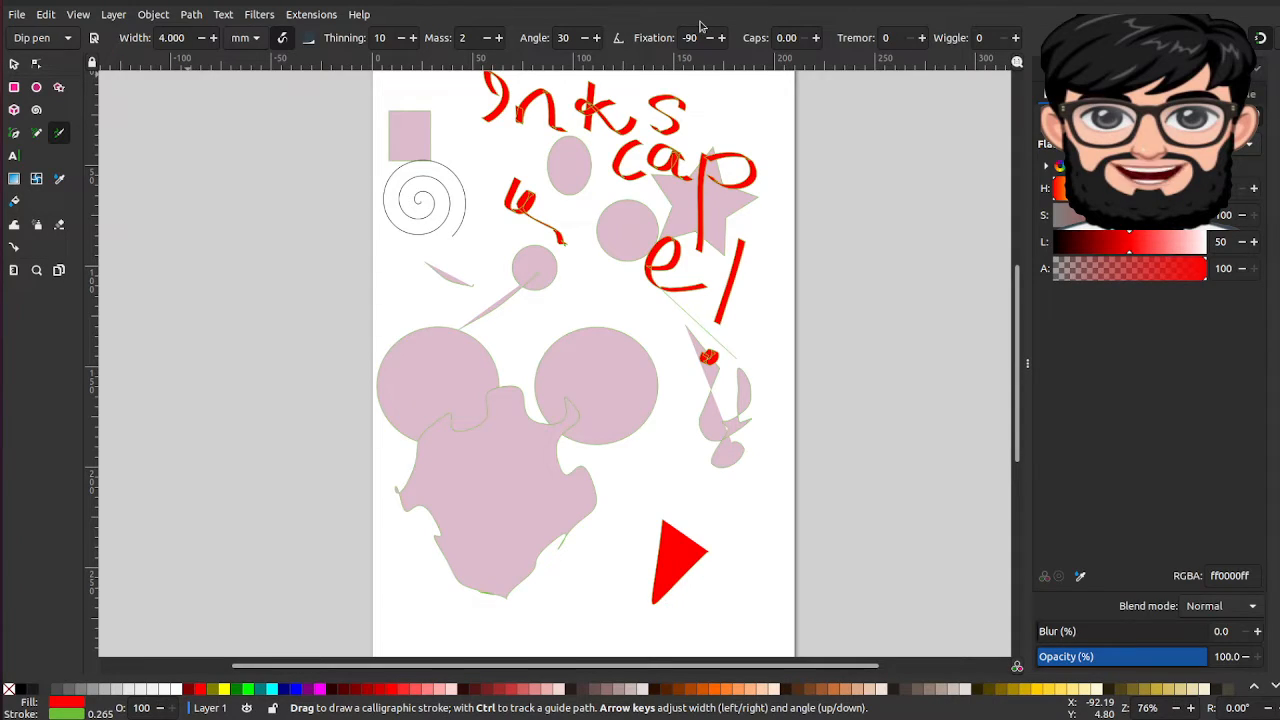
Step: Try to place the text "aasdf" in a small flowed-text frame over the red triangle
left_click(14, 155)
left_click_drag(666, 486, 724, 545)
type("hello")
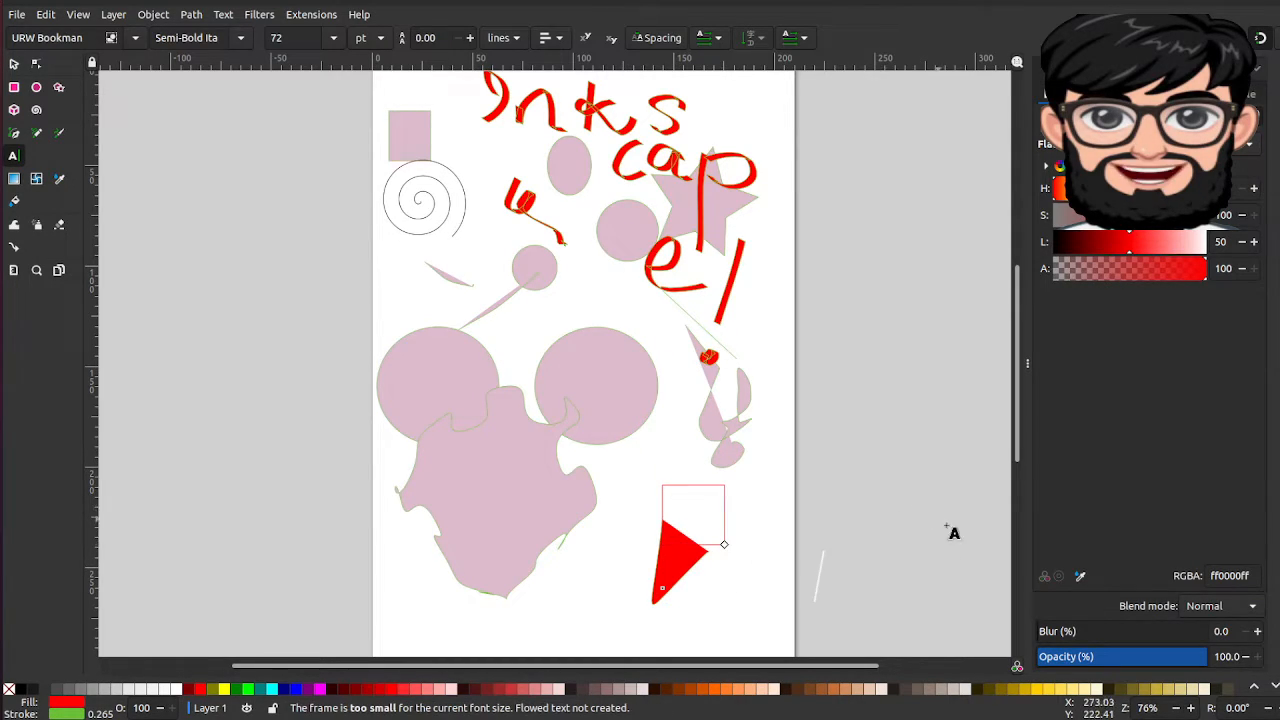
Step: Open the text and font settings, start a new text at the second large ellipse's lower edge, and choose font size 16
key("ctrl+shift+t")
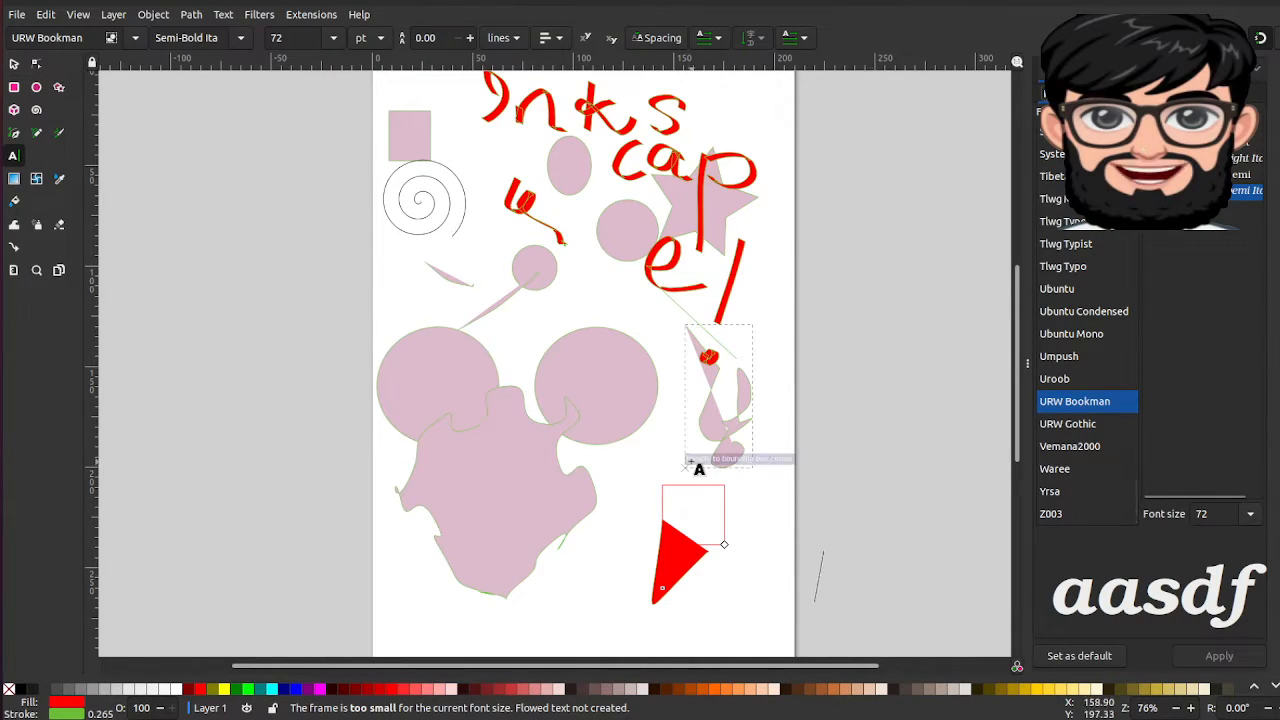
left_click(606, 444)
left_click(1250, 513)
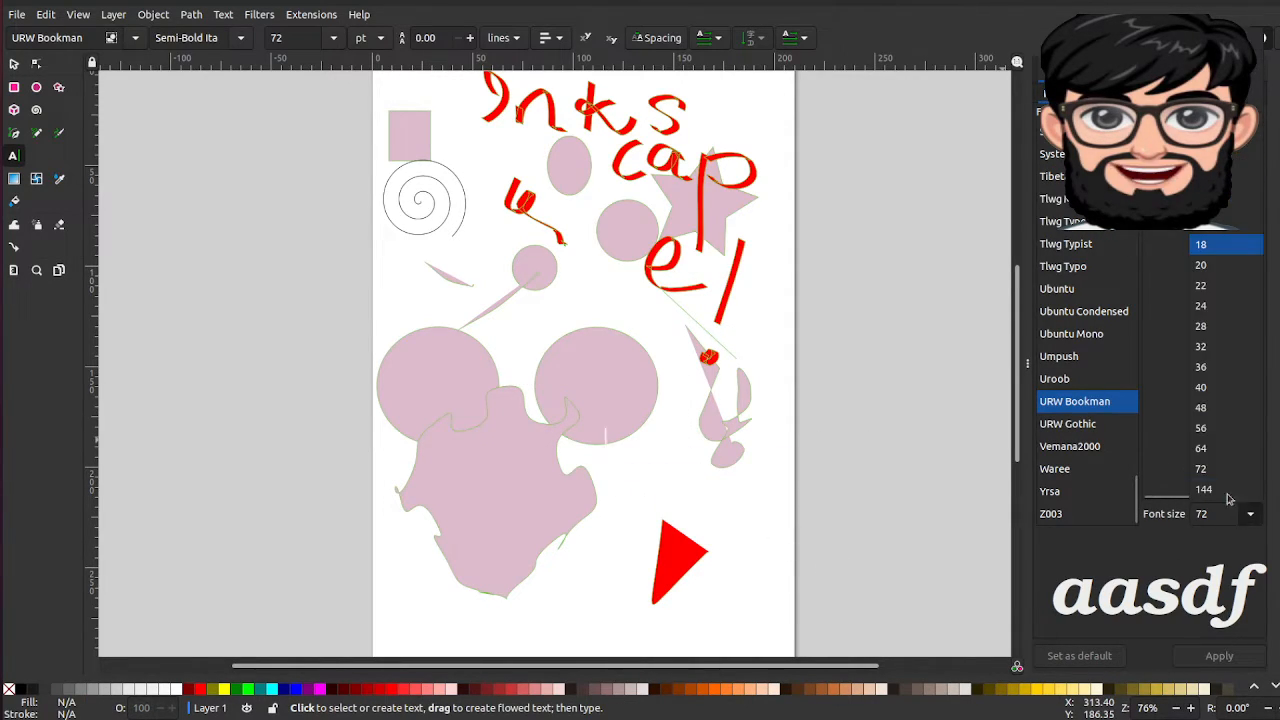
left_click(1218, 219)
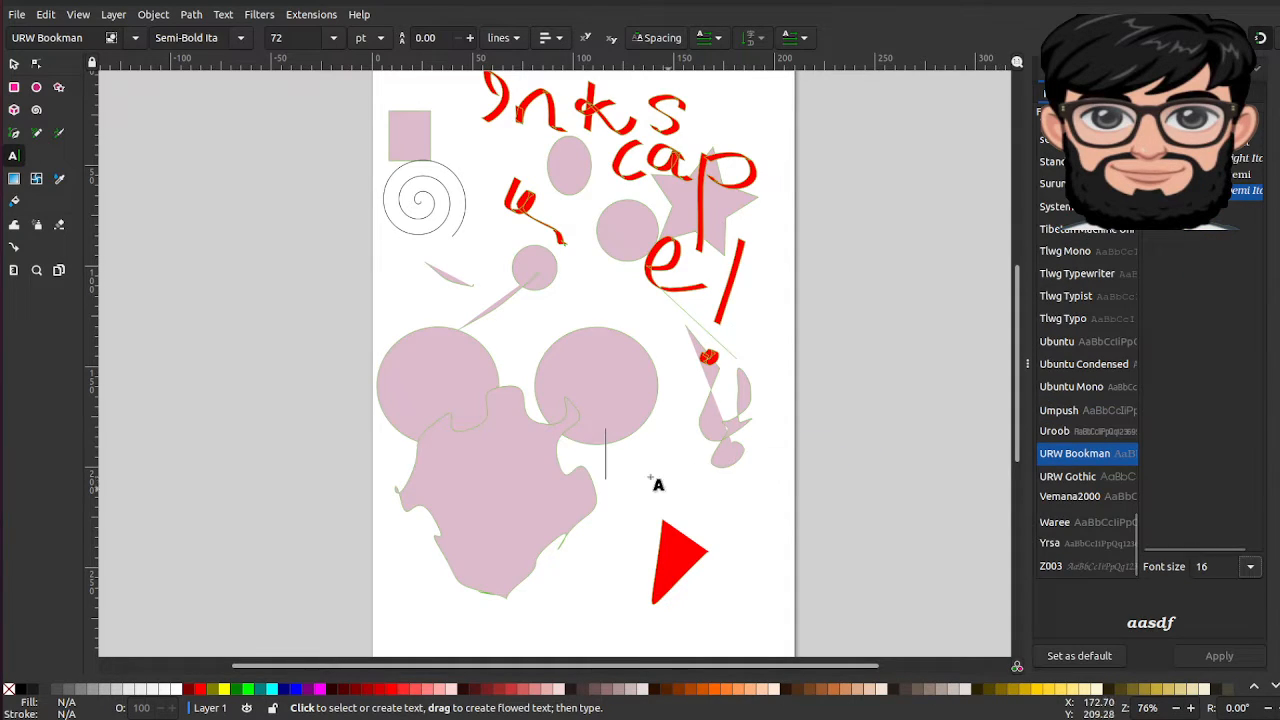
Step: Add the flowed text "sdf" in a small frame above the red triangle, trying font size 11 and settling on 24
left_click_drag(627, 452, 681, 510)
type("sdf")
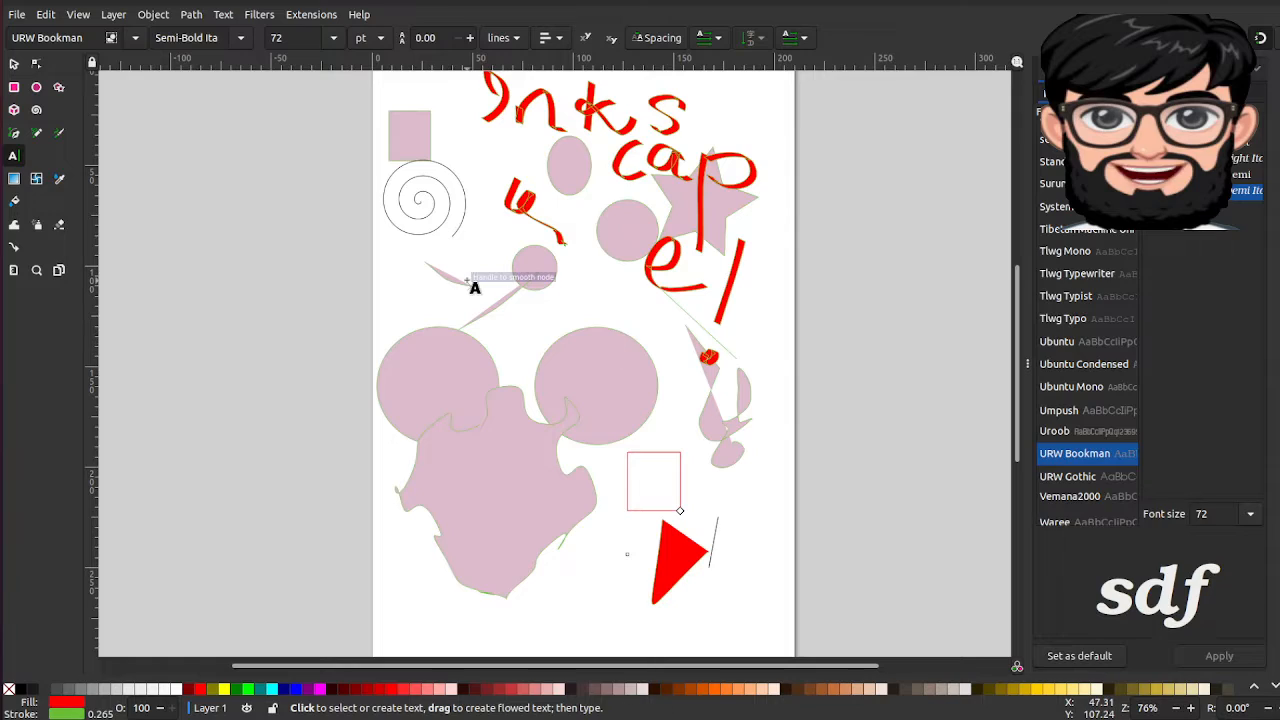
left_click(1250, 513)
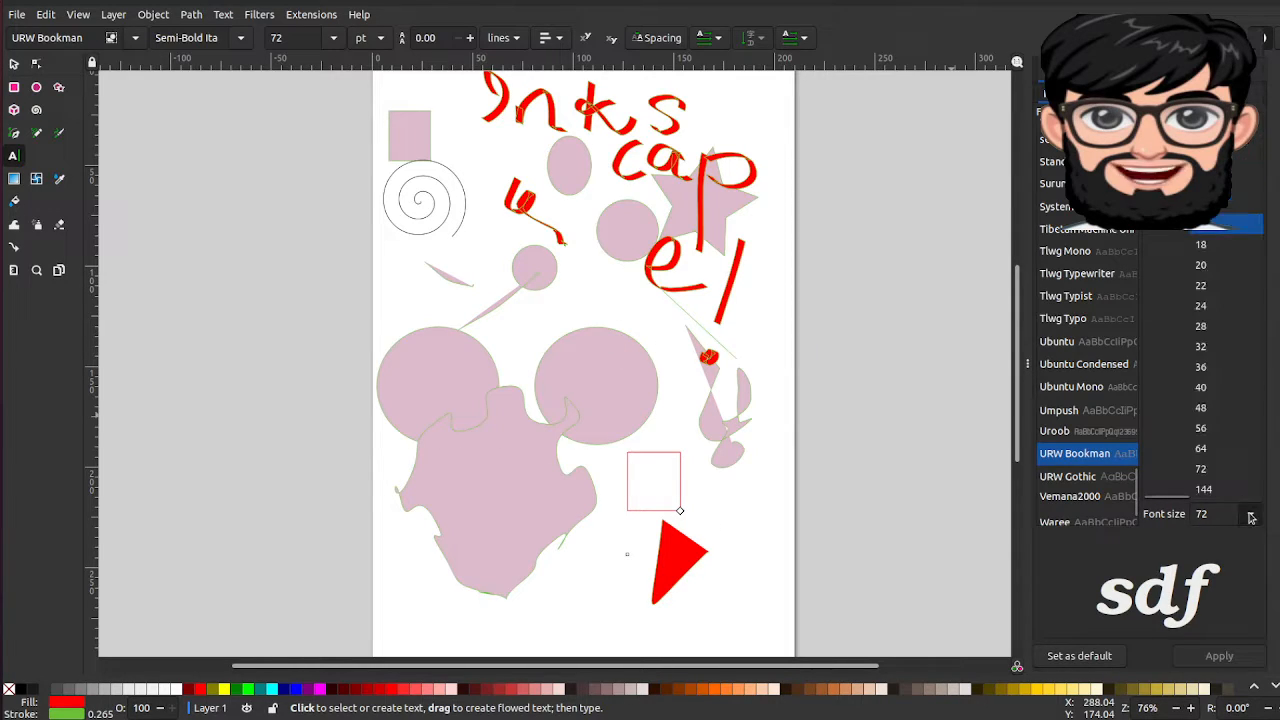
left_click(1234, 160)
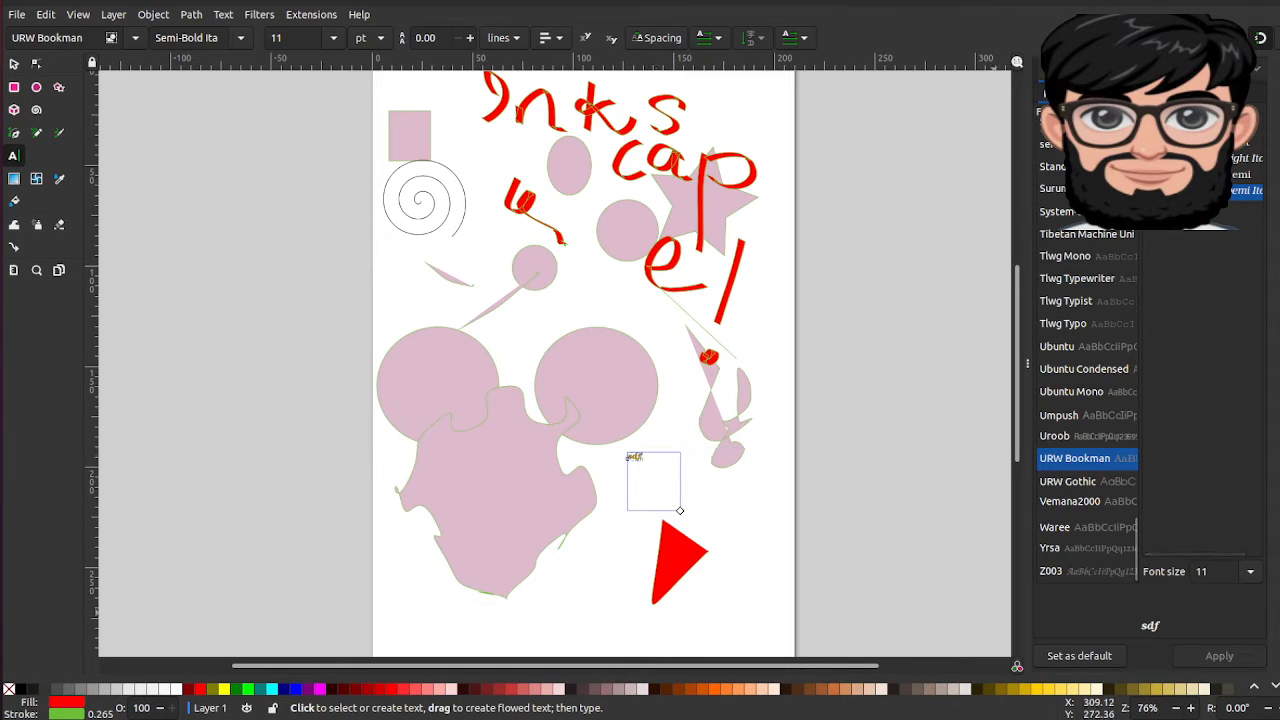
left_click(1250, 571)
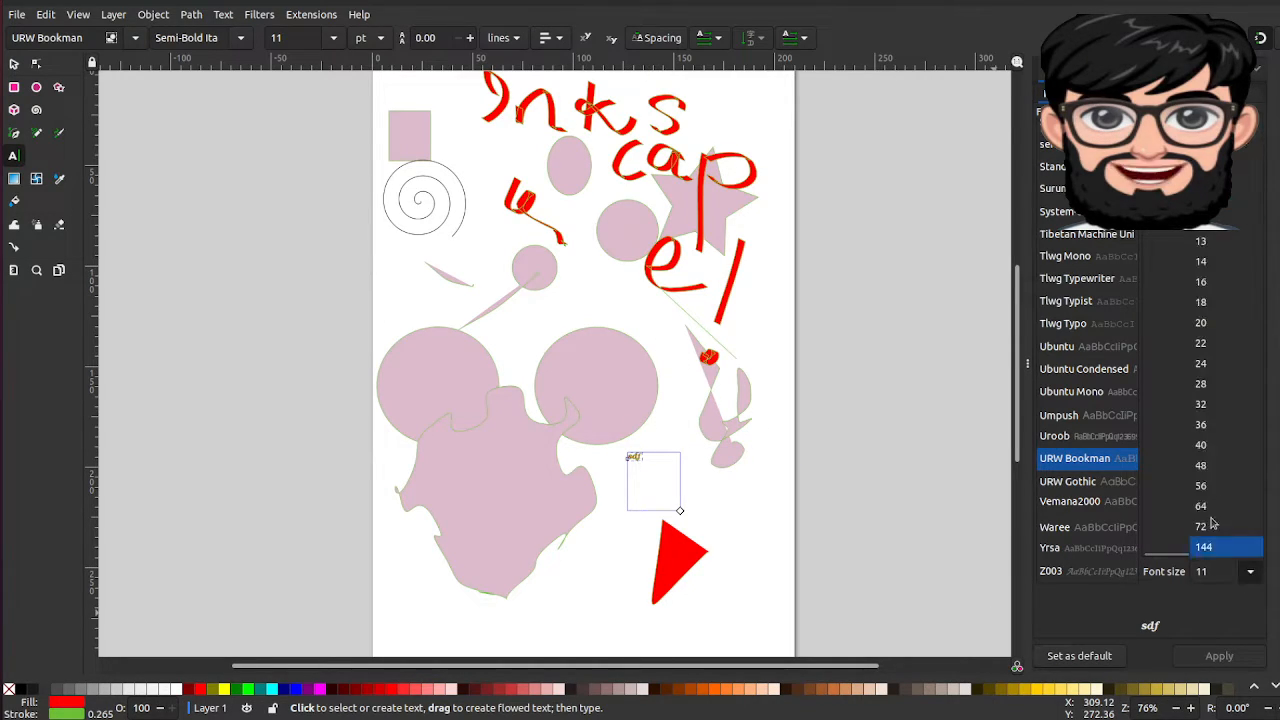
left_click(1218, 365)
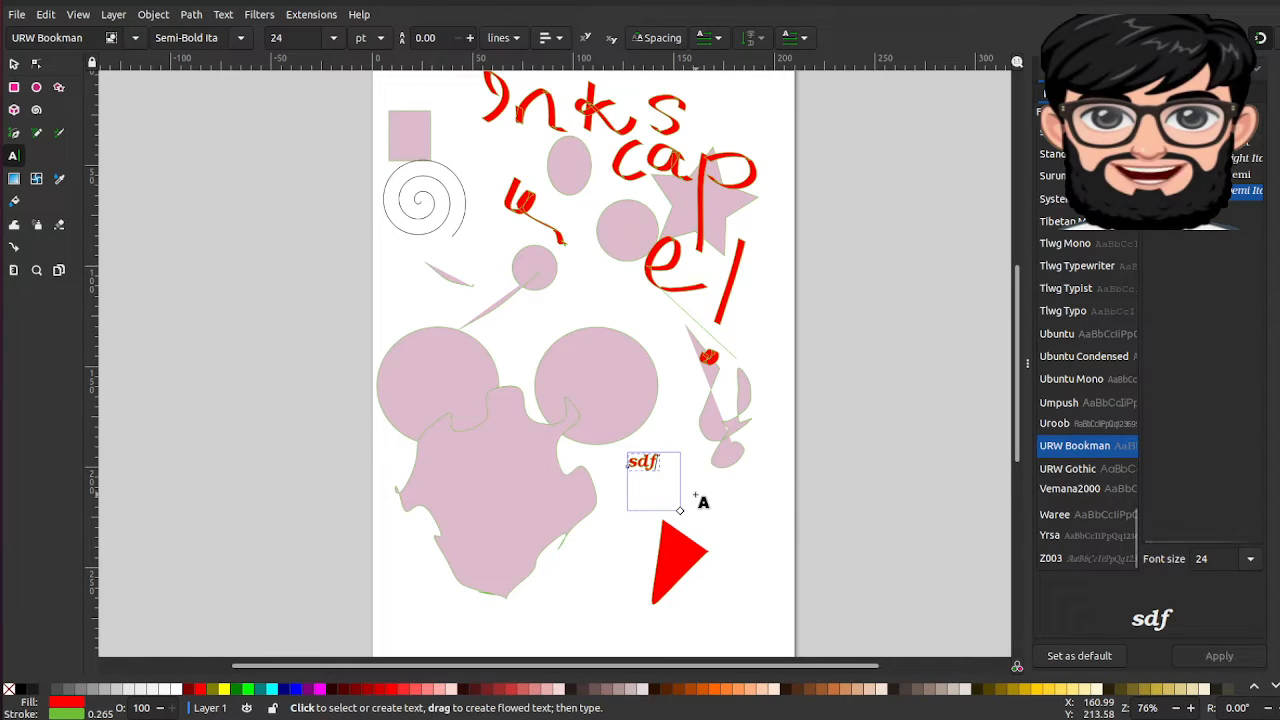
Step: Try to replace the text "sdf" in the small frame with "Inkscapt"
double_click(641, 461)
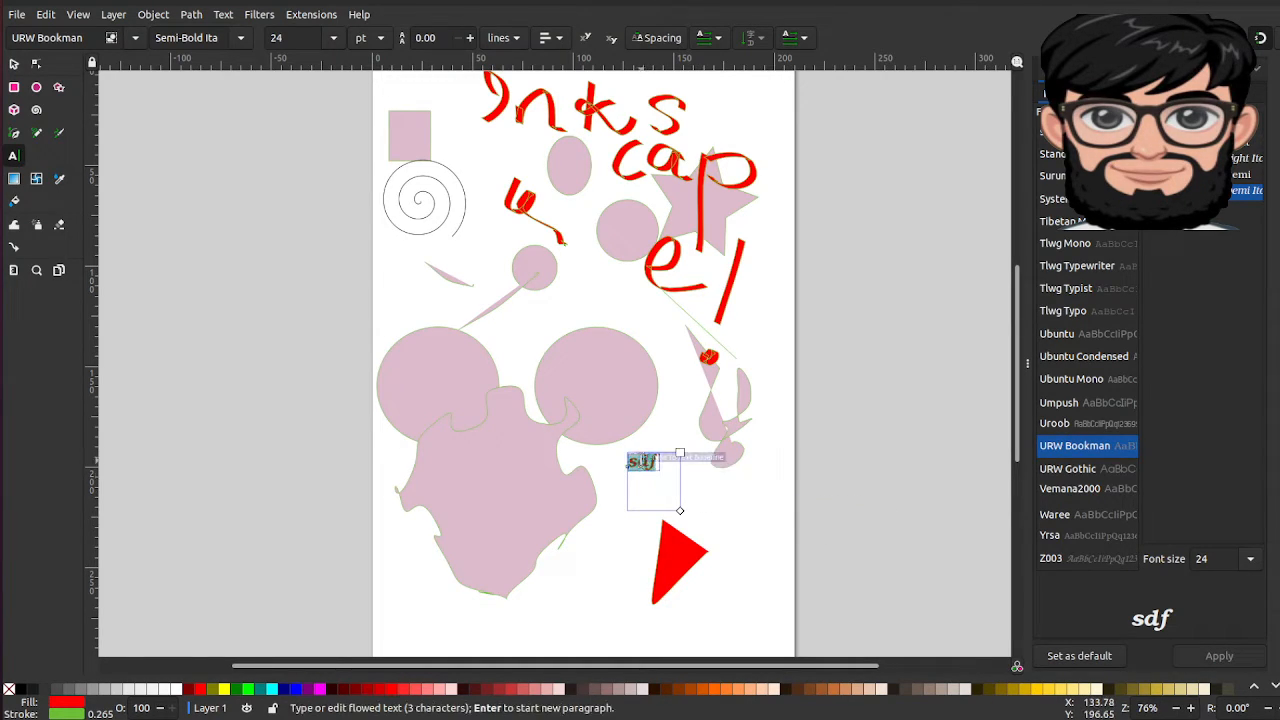
type("Inks")
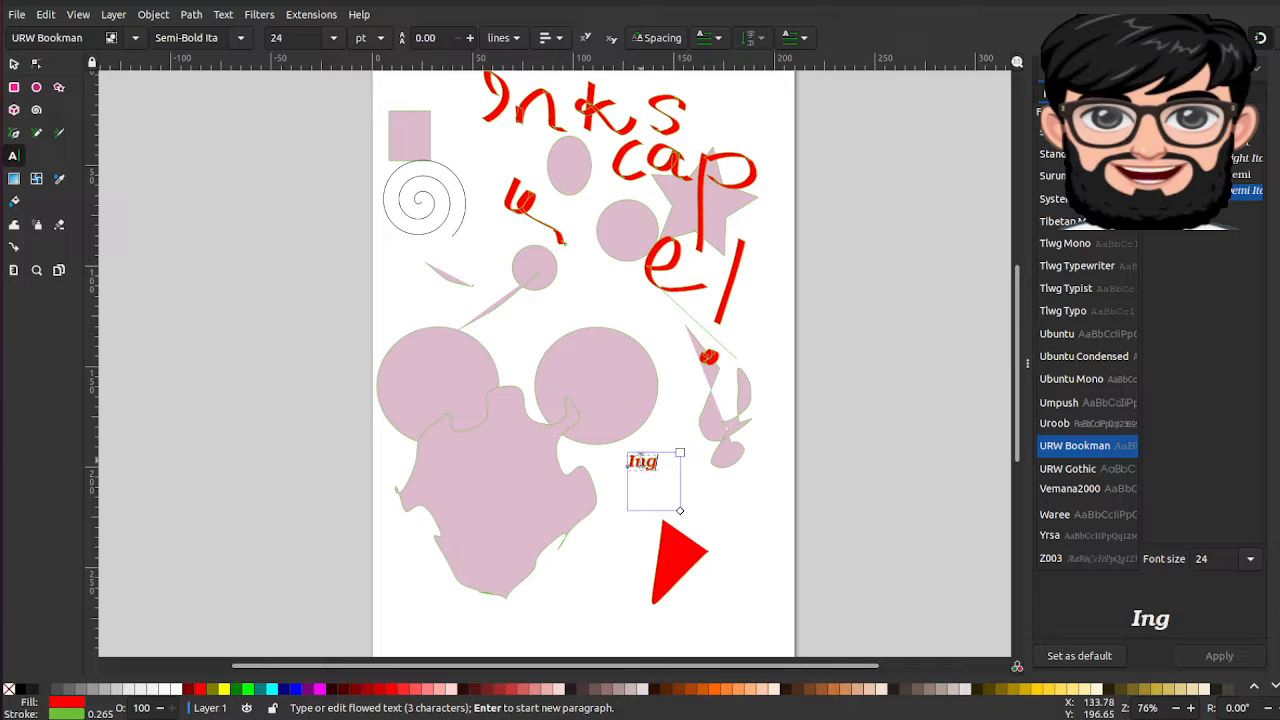
type("capt")
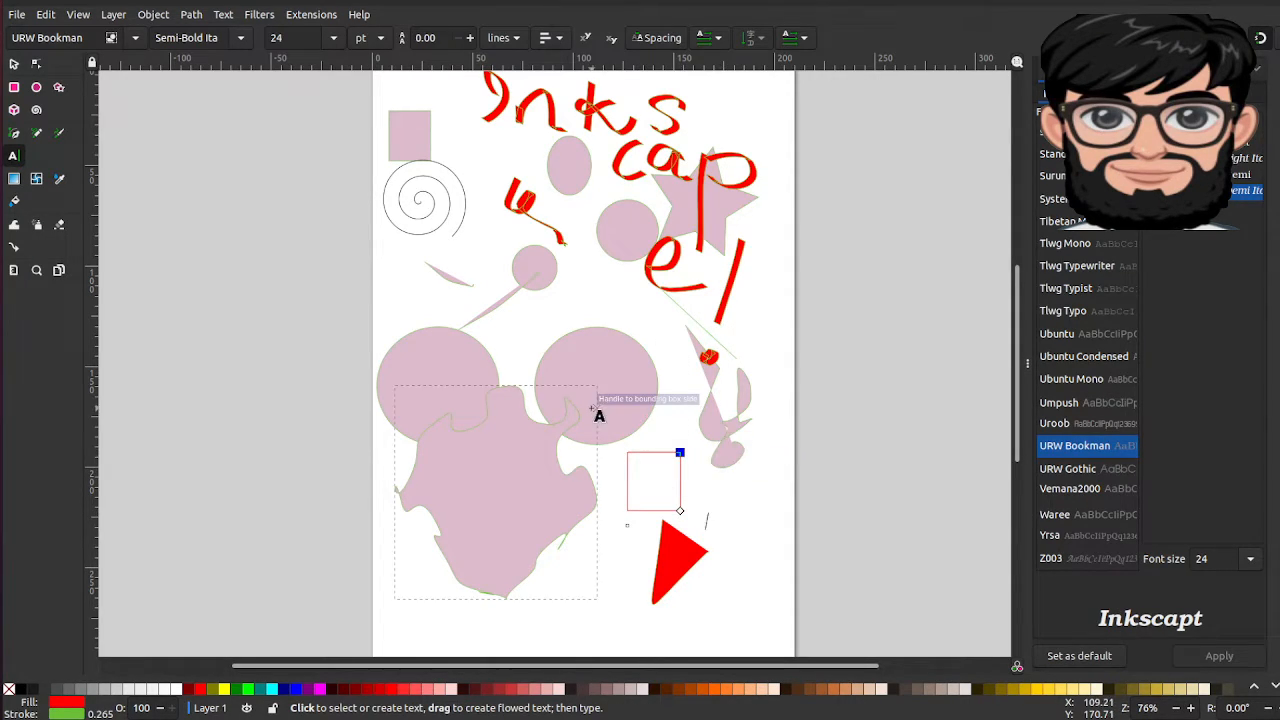
Step: Create a wider flowed-text frame across the two large ellipses containing "Inkscape" with "Video" on a second line
left_click_drag(455, 315, 627, 385)
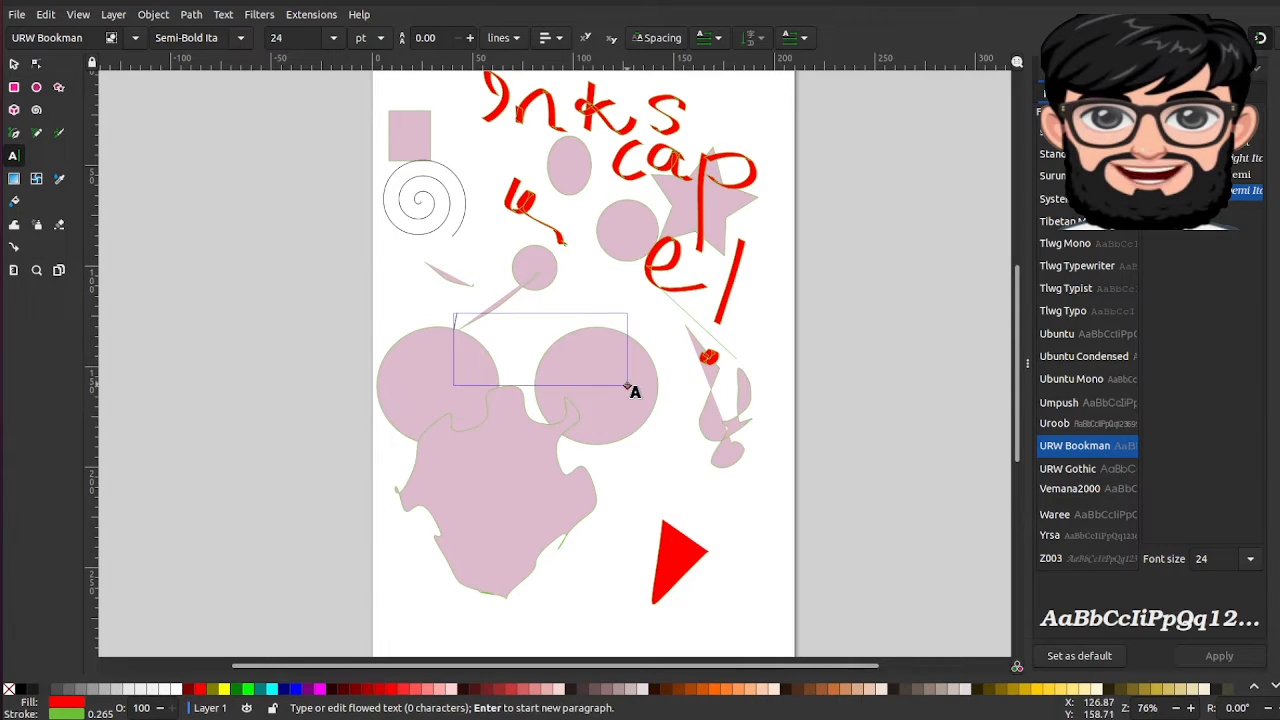
type("Inkscape")
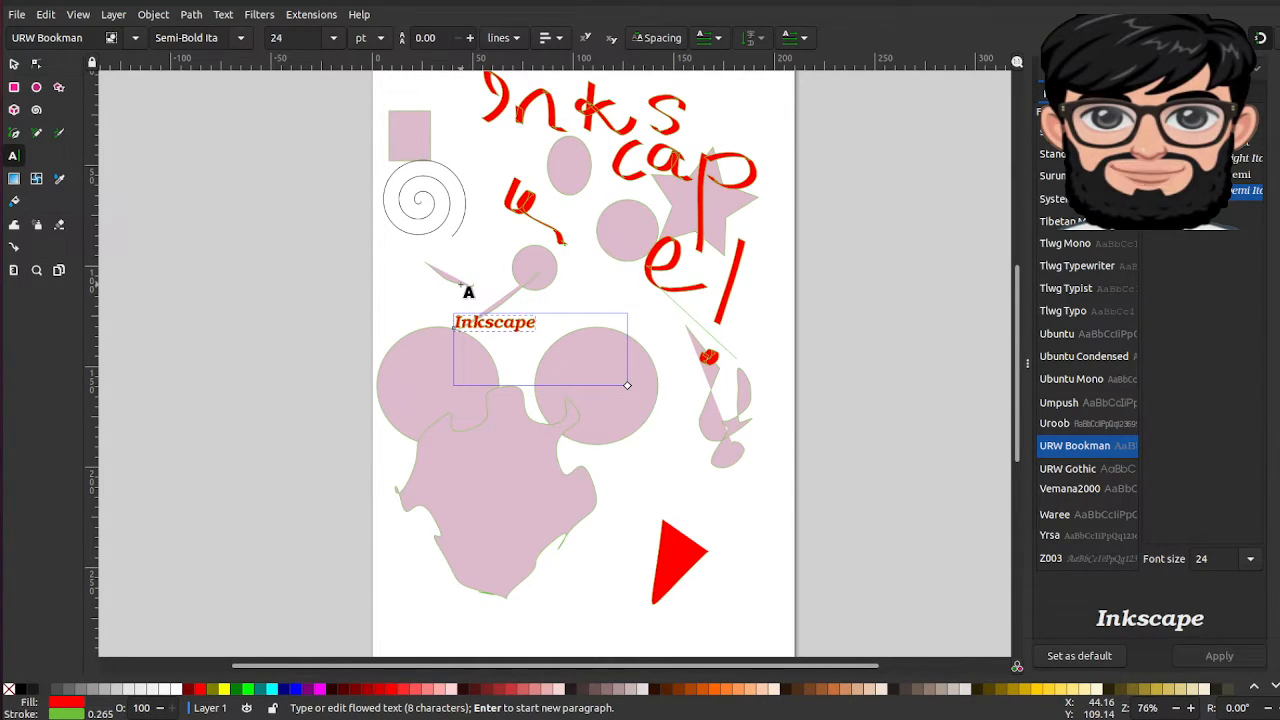
key("Return")
type("Tur")
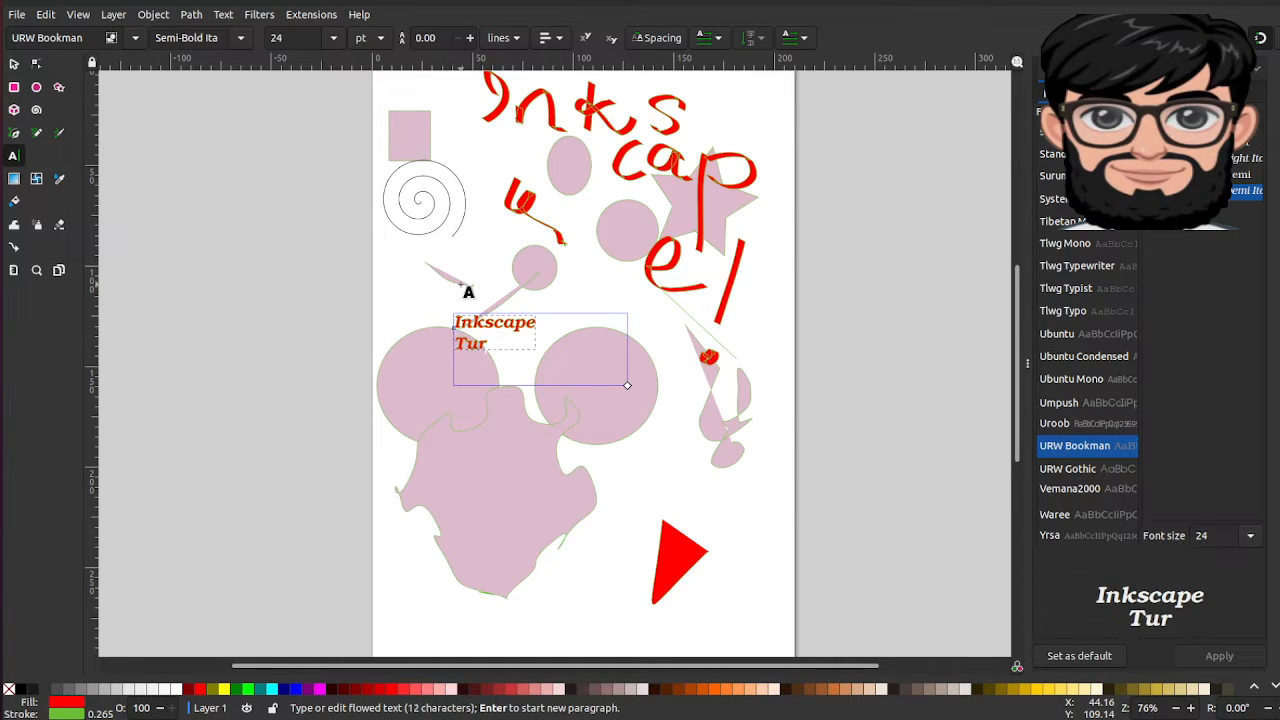
key("BackSpace")
type("ot")
key("BackSpace")
key("BackSpace")
key("BackSpace")
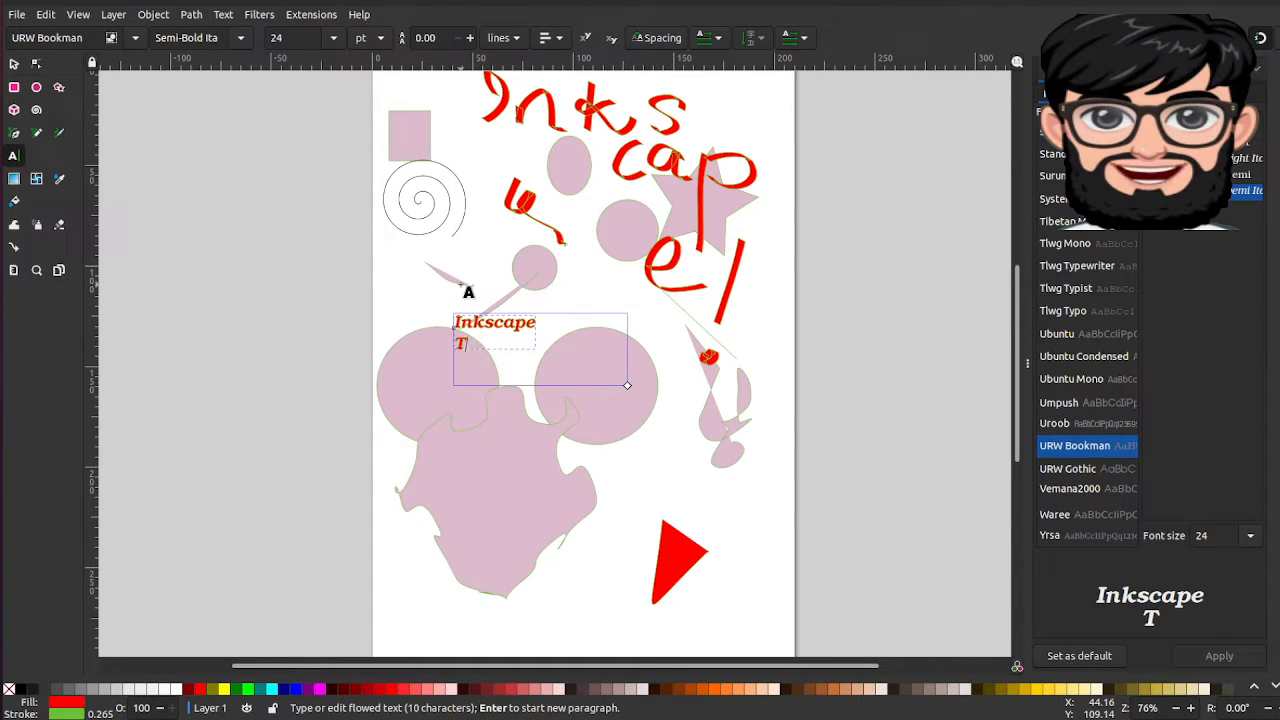
key("BackSpace")
type("Vie")
key("BackSpace")
type("deo")
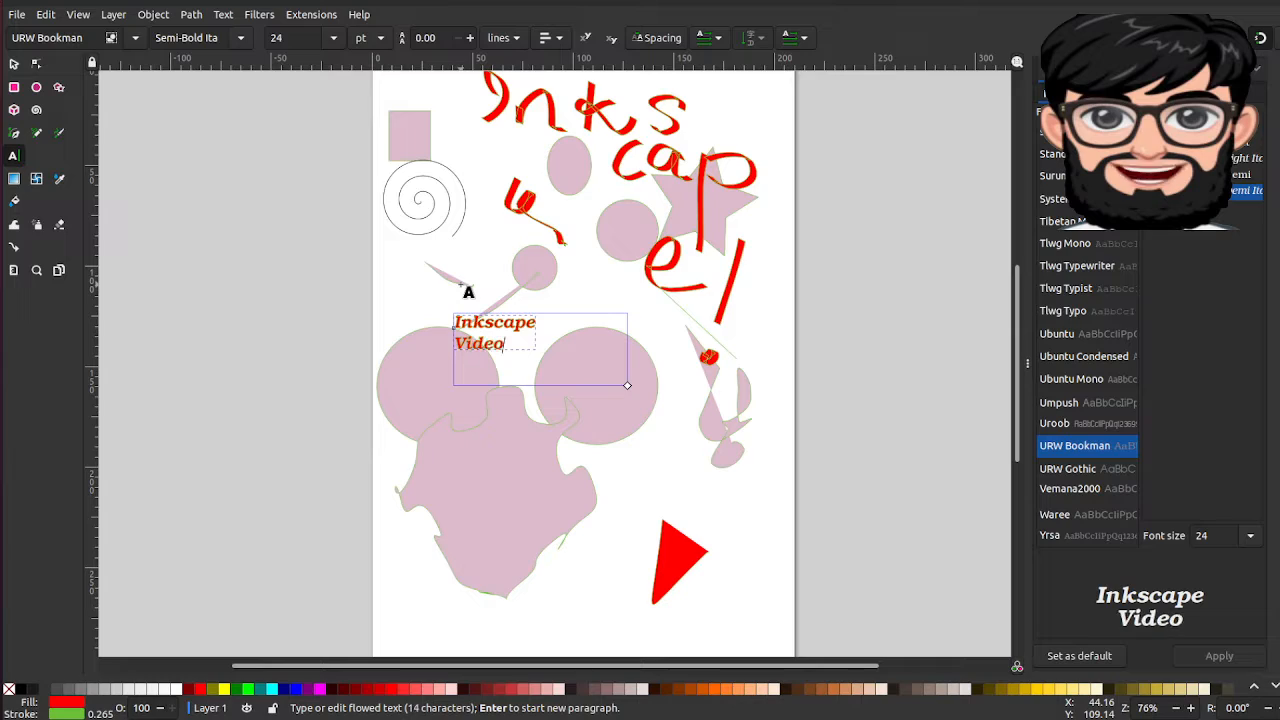
left_click(475, 220)
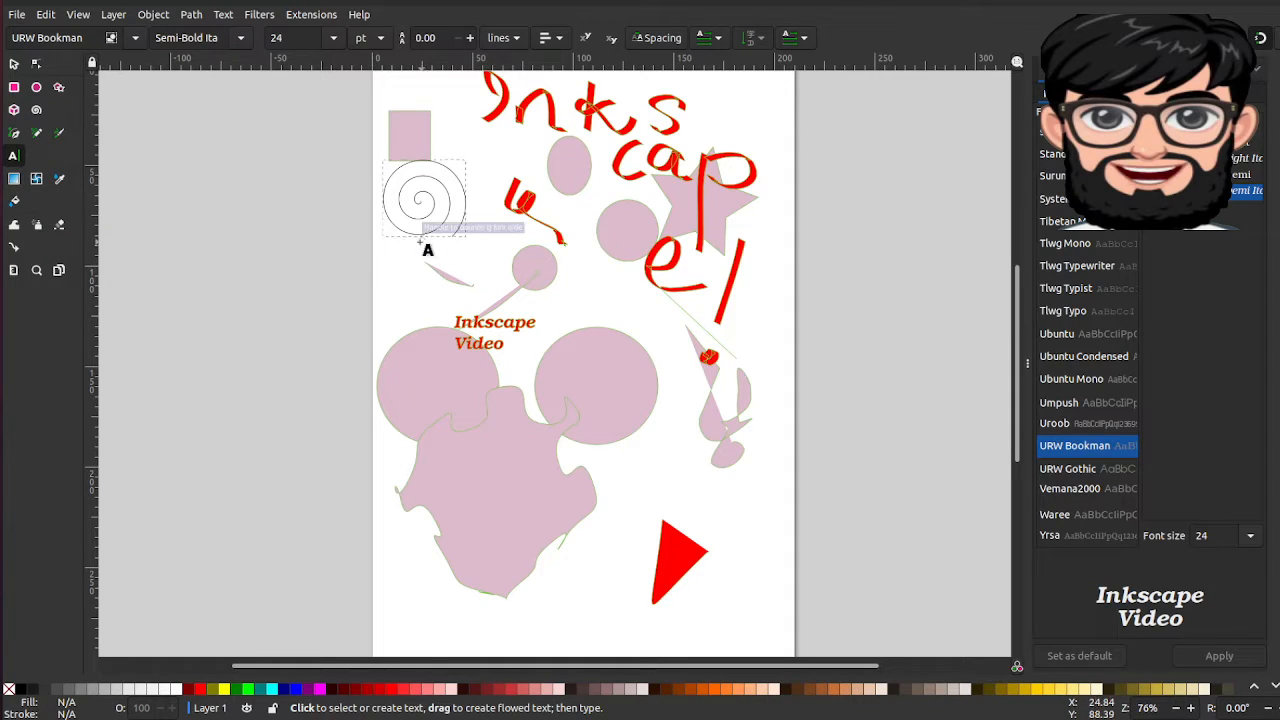
Step: Fill the two small circles and the small upright ellipse in the page's upper half with golden yellow using the Paint Bucket tool
left_click(59, 182)
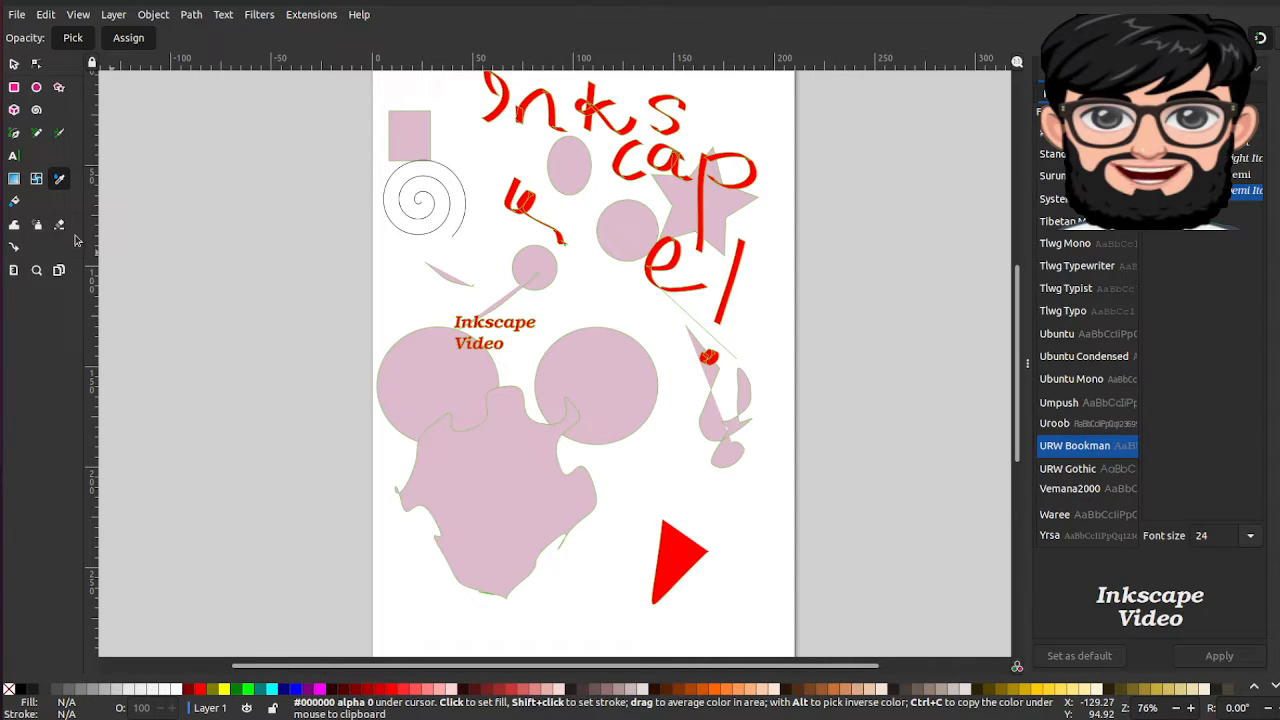
left_click(17, 203)
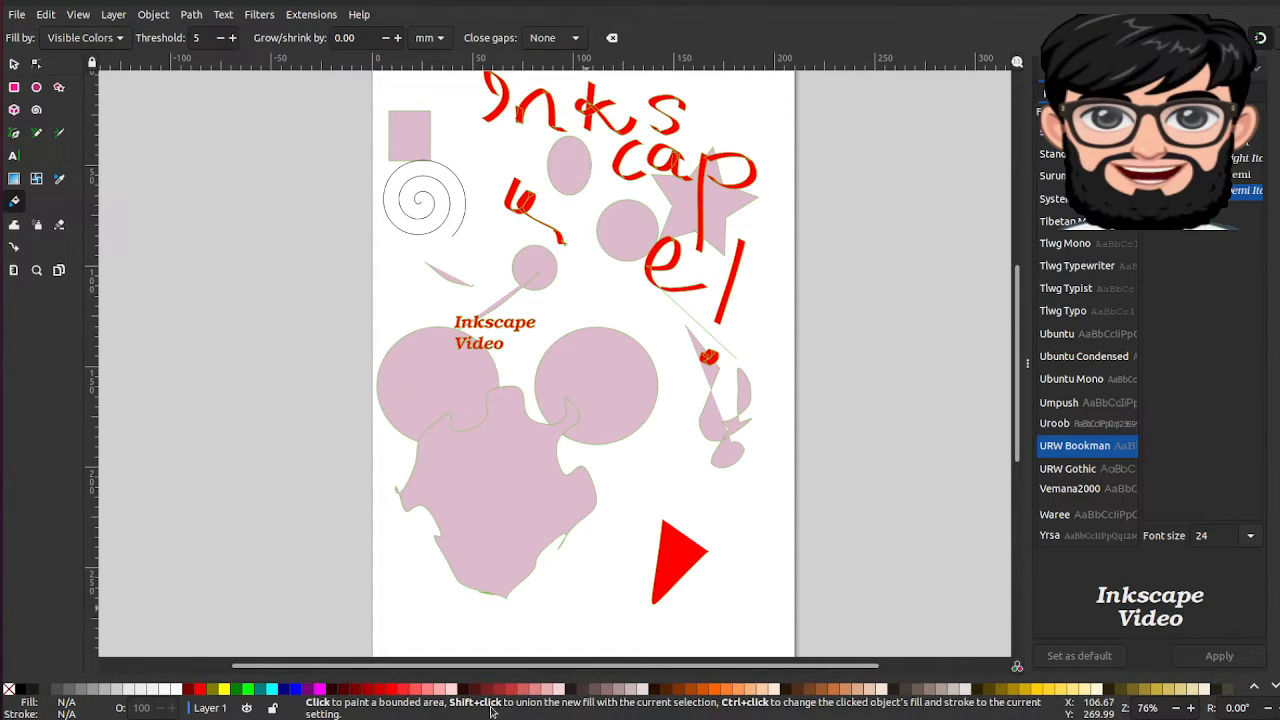
left_click(1046, 692)
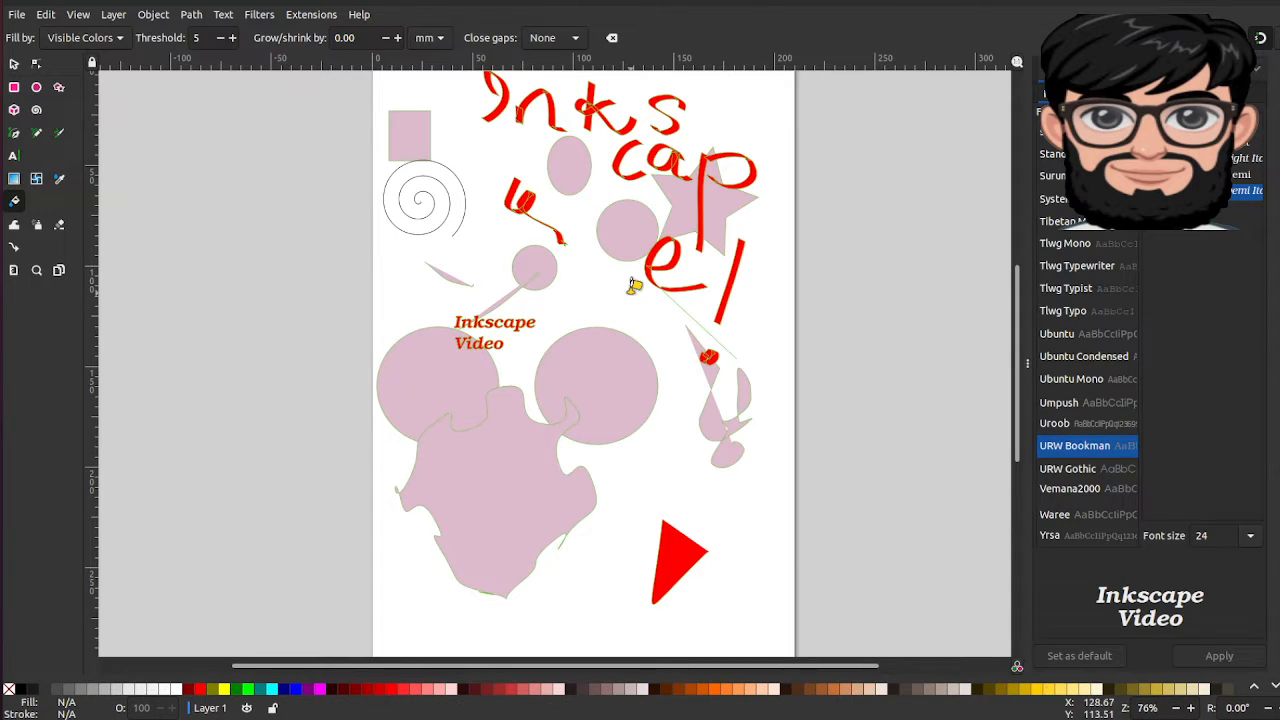
left_click(532, 263)
left_click(619, 240)
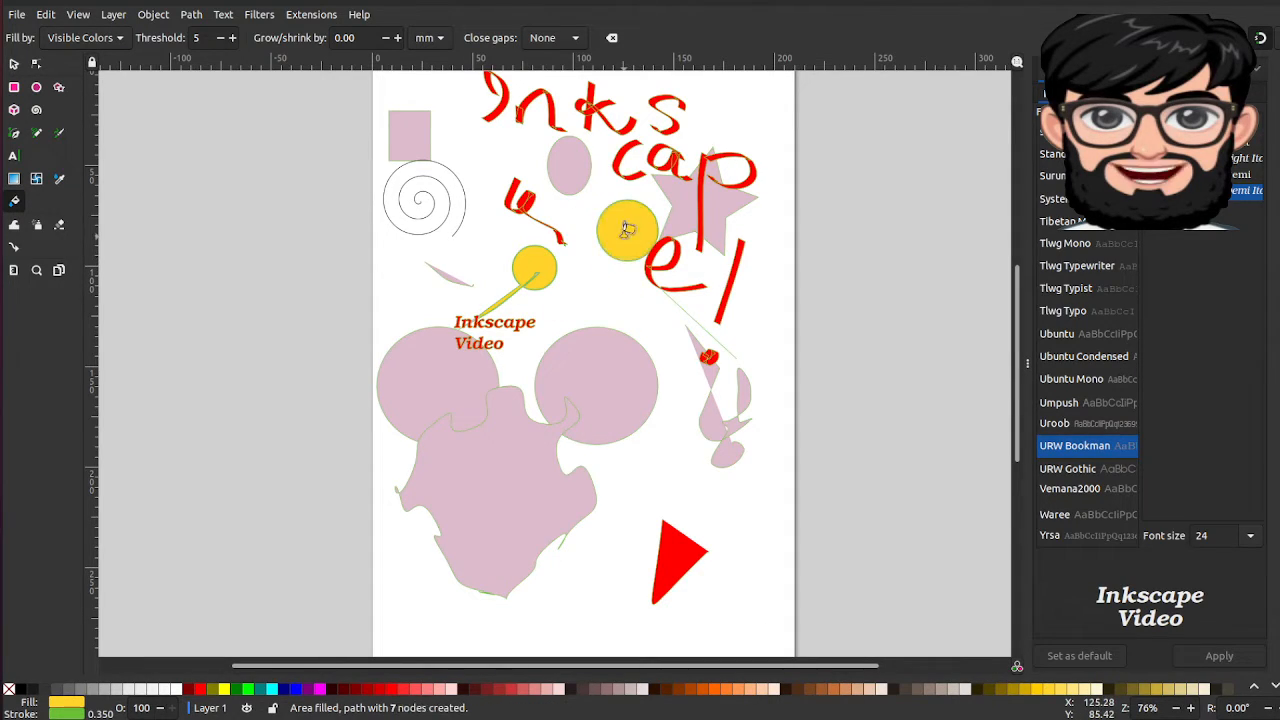
left_click(569, 165)
Step: Fill both halves of the star, the square and the teardrop part of the freehand shape above the red triangle with the same yellow
left_click(693, 192)
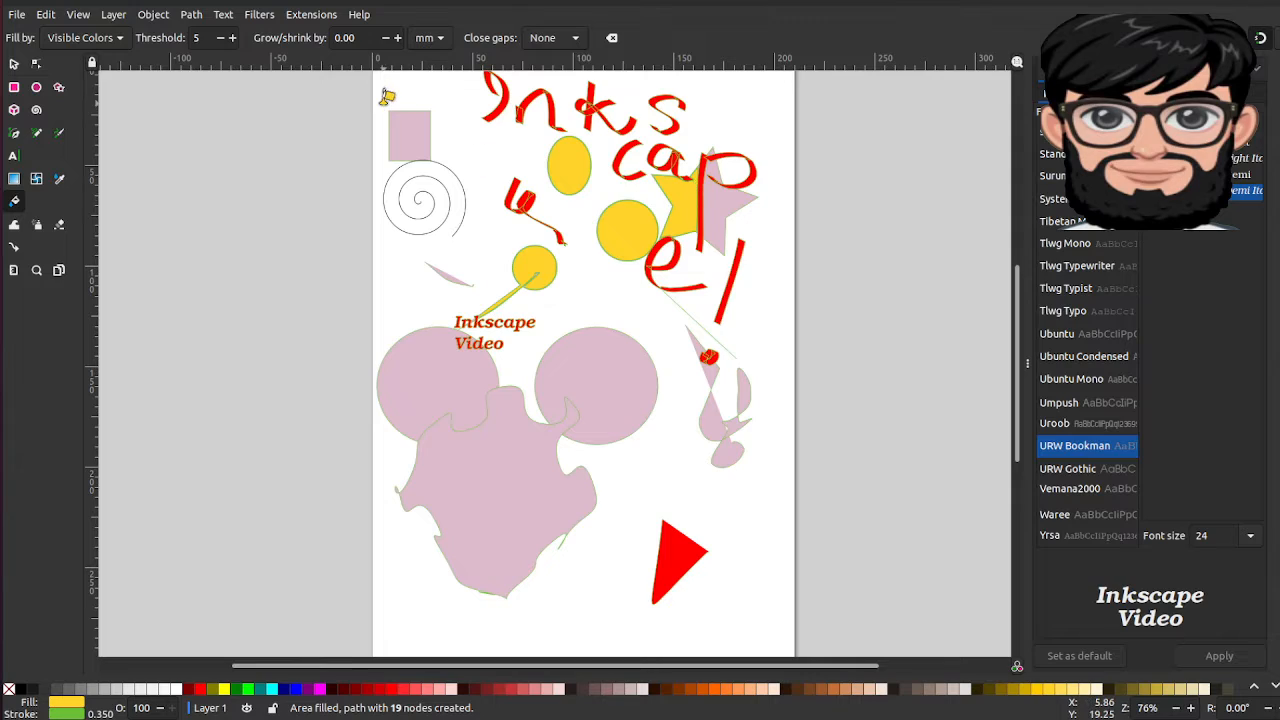
left_click(409, 130)
left_click(720, 200)
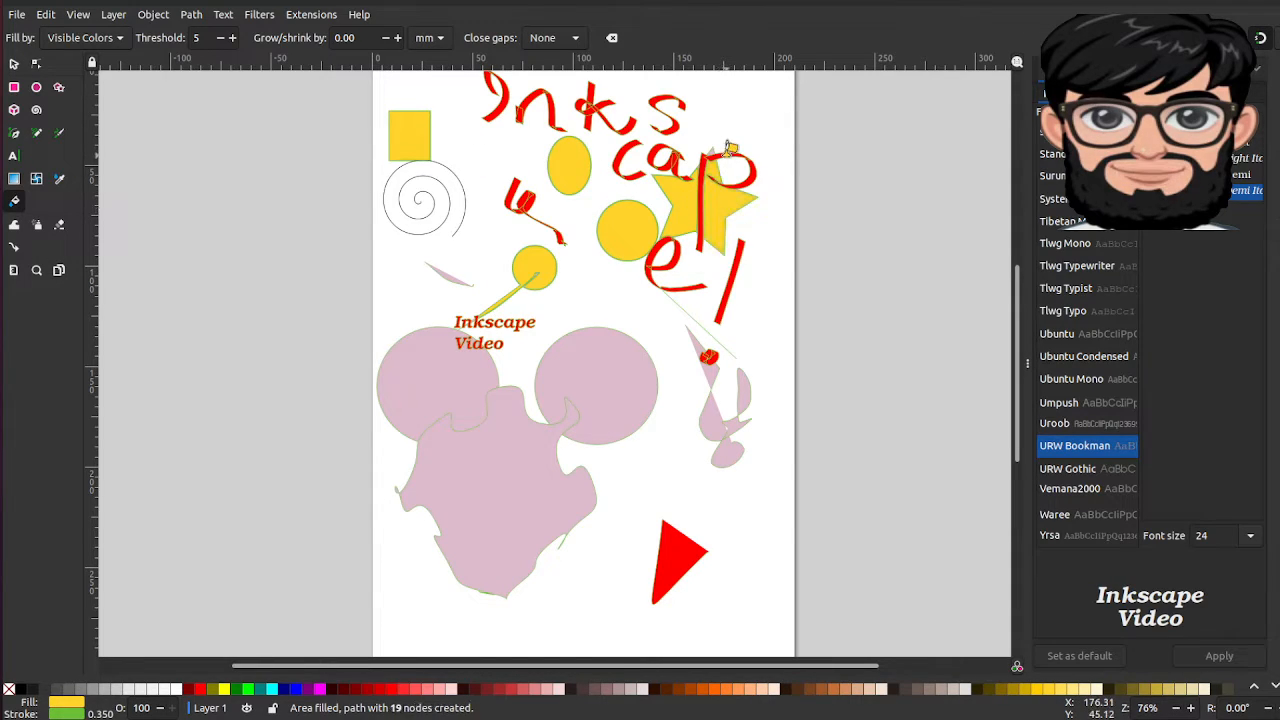
left_click(707, 412)
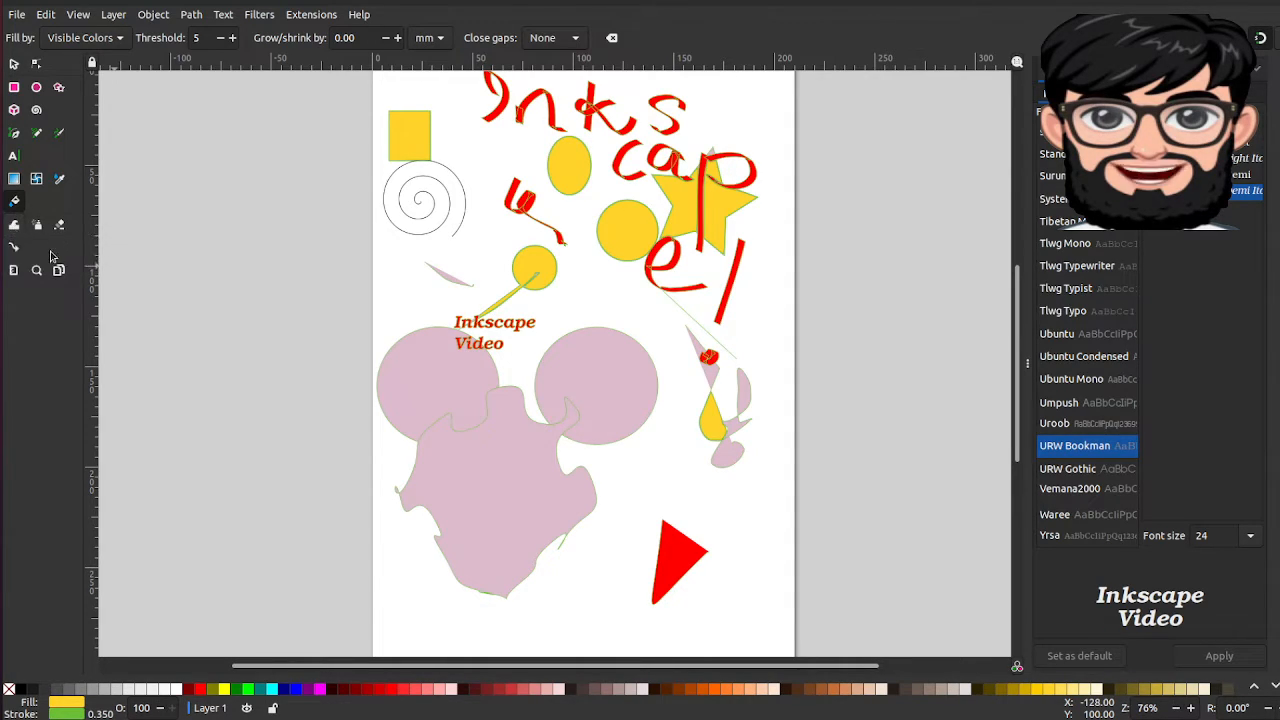
Step: Spray clones of the yellow teardrop in two clusters, one above and one below the second large ellipse
left_click(15, 226)
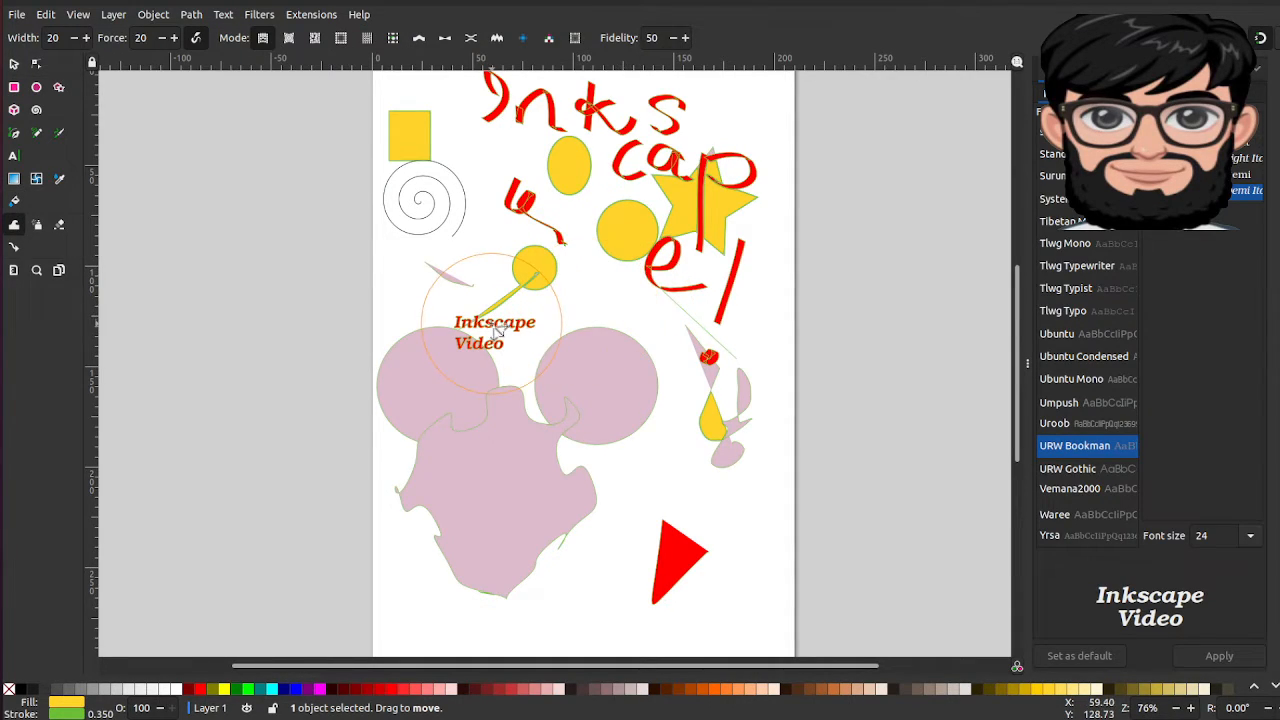
left_click(37, 226)
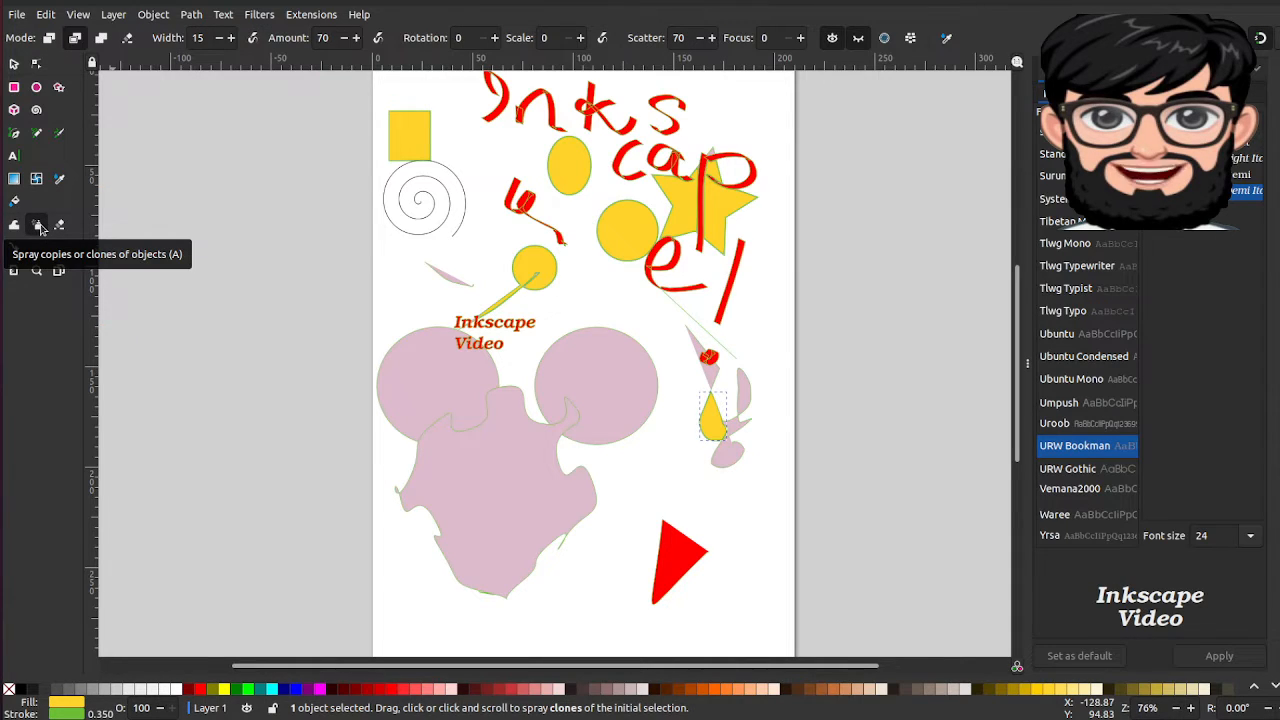
mouse_move(575, 242)
left_mouse_down()
mouse_move(605, 300)
mouse_move(640, 320)
left_mouse_up()
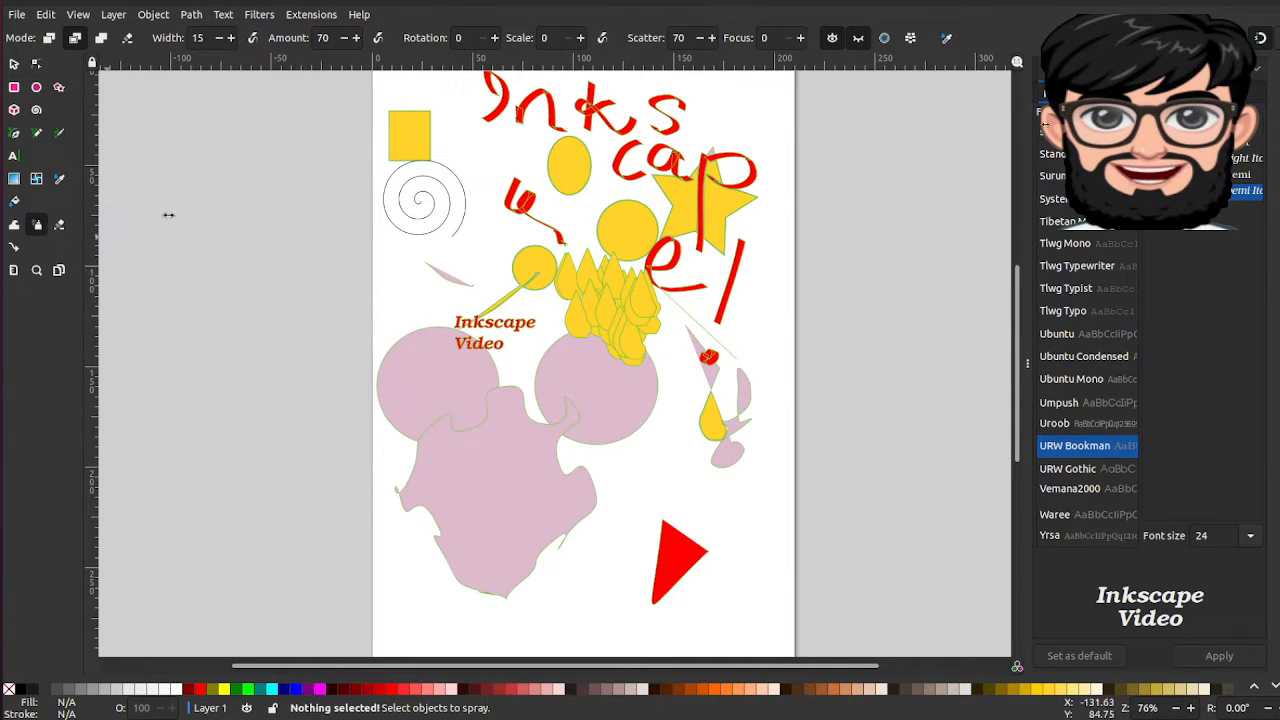
mouse_move(568, 458)
left_mouse_down()
mouse_move(668, 466)
mouse_move(637, 460)
left_mouse_up()
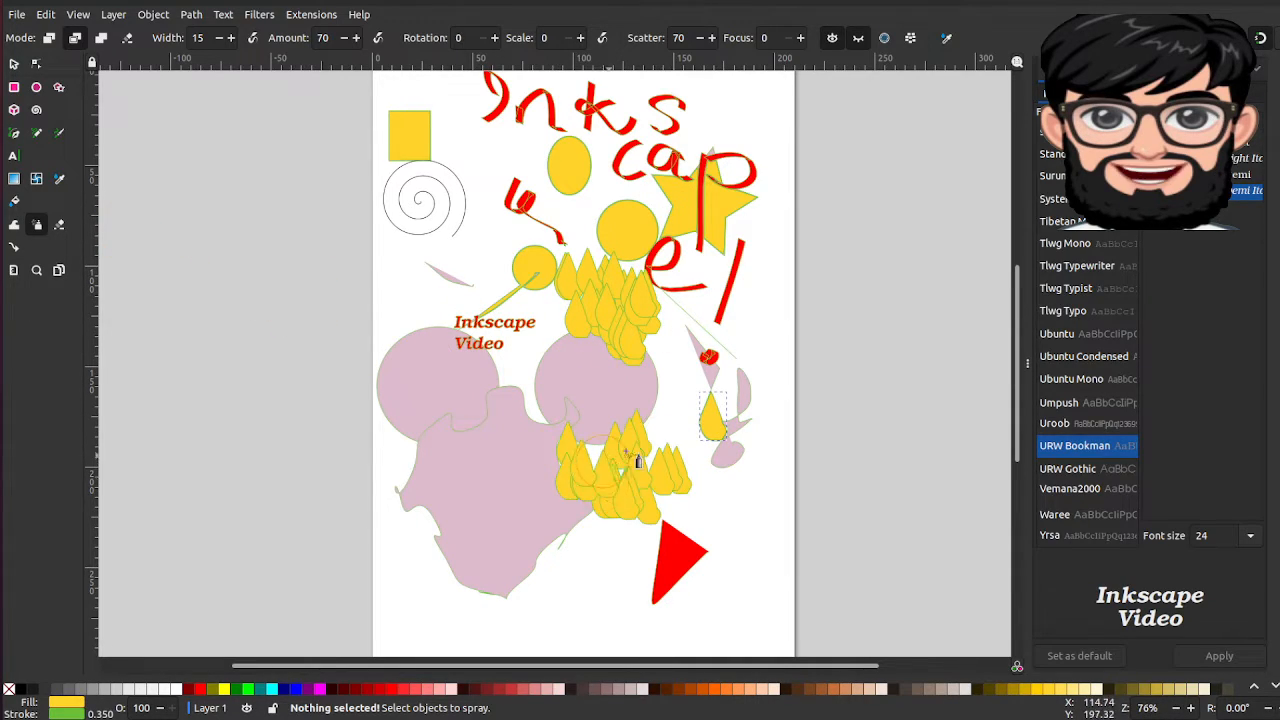
Step: Try to erase across the lower teardrop cluster, the large freehand shape and the "Inkscape Video" text with the Eraser tool at width 10
left_click(59, 226)
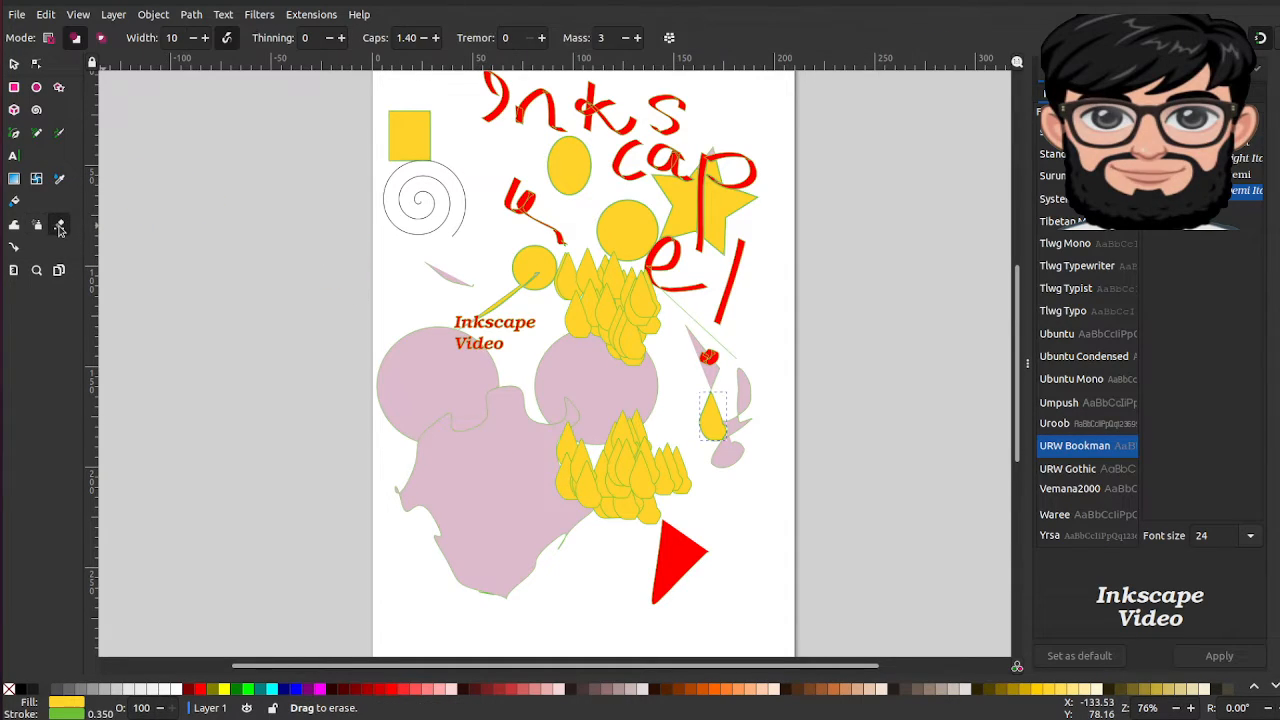
mouse_move(556, 412)
left_mouse_down()
mouse_move(575, 455)
mouse_move(605, 478)
mouse_move(635, 452)
mouse_move(625, 480)
left_mouse_up()
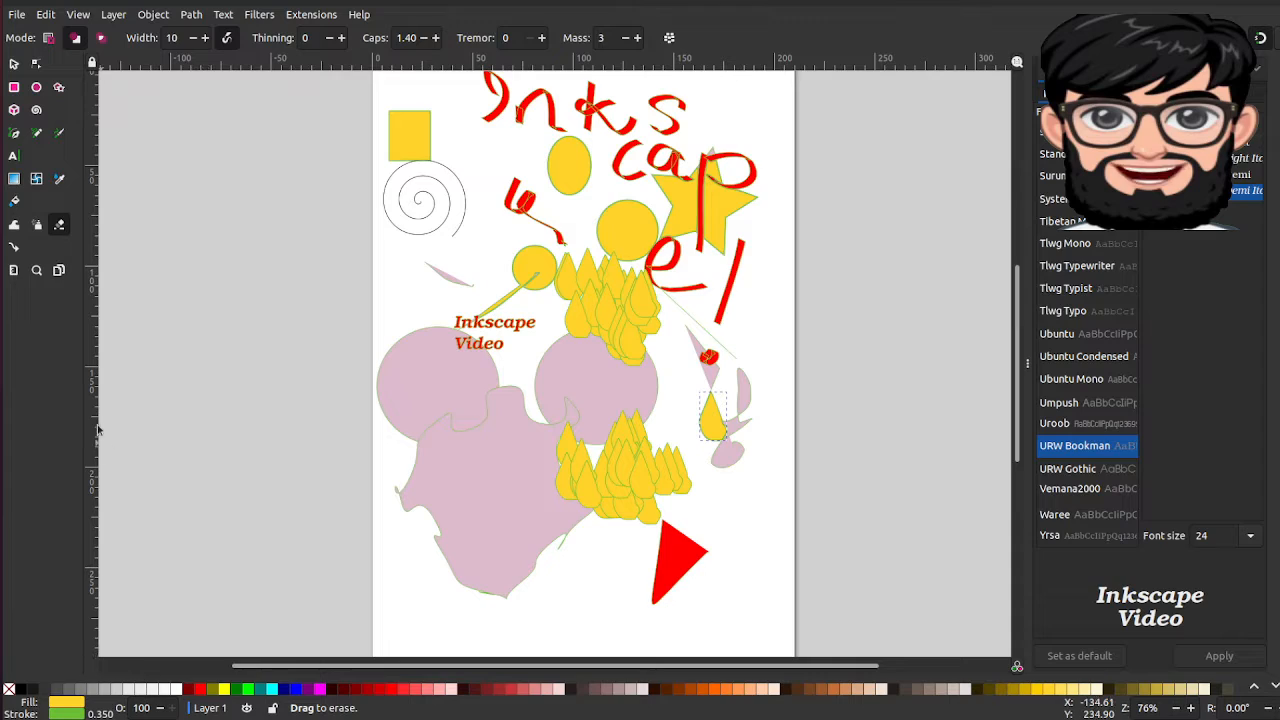
left_click(61, 226)
mouse_move(477, 414)
left_mouse_down()
mouse_move(490, 475)
mouse_move(508, 439)
mouse_move(526, 450)
mouse_move(504, 436)
mouse_move(510, 414)
mouse_move(545, 458)
left_mouse_up()
mouse_move(462, 345)
left_mouse_down()
mouse_move(466, 318)
mouse_move(500, 308)
mouse_move(496, 338)
left_mouse_up()
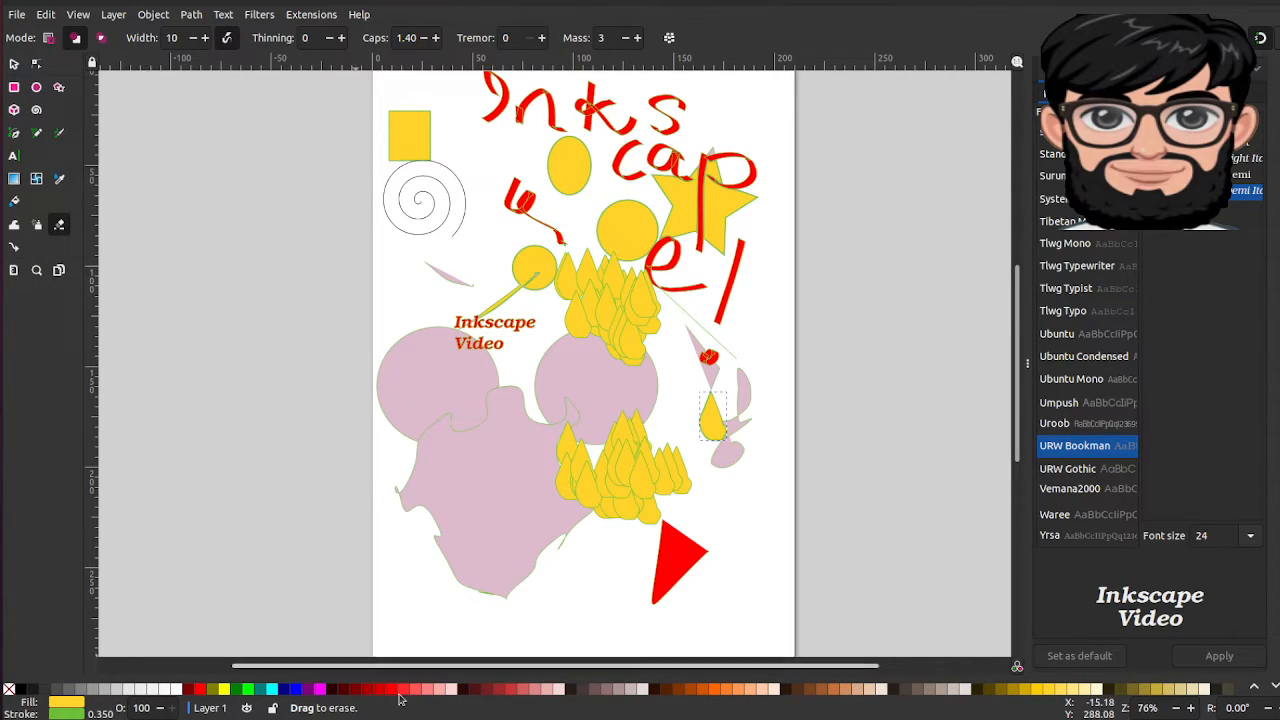
Step: Recolour the selected teardrop and all its sprayed clones light red
left_click(420, 696)
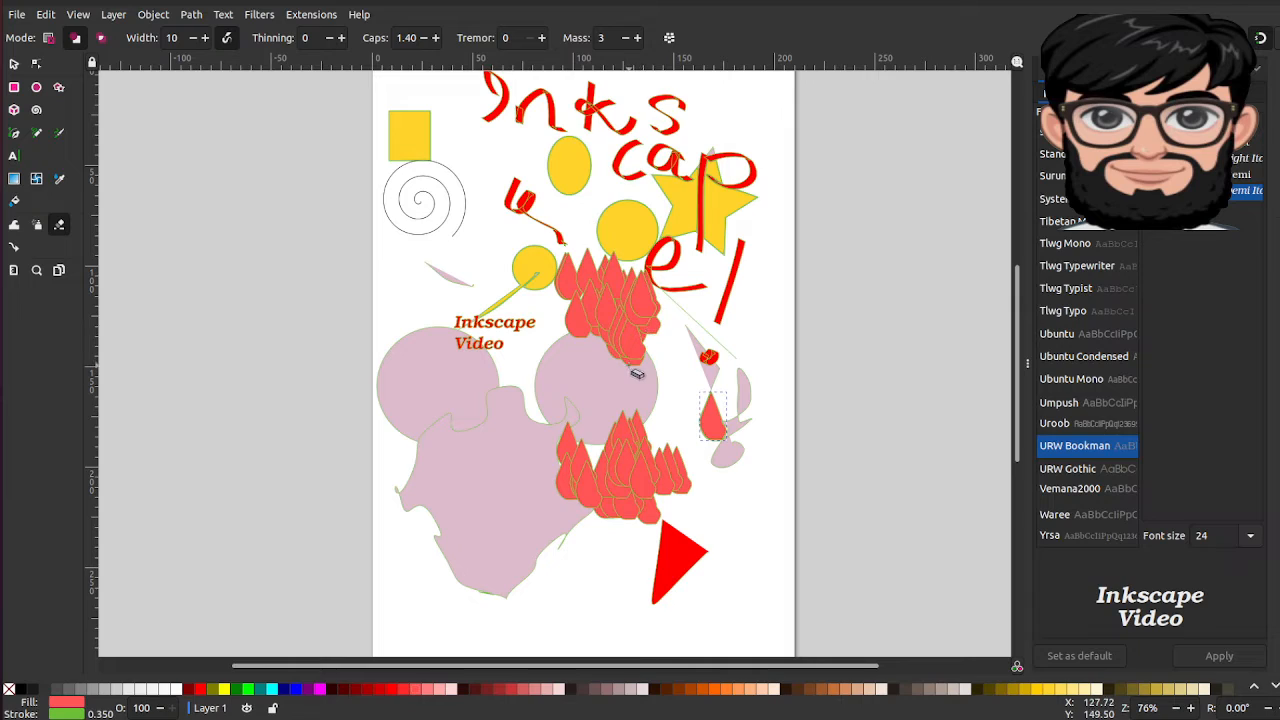
Step: Select the second large ellipse, erase slanted strips through its left part, and set the eraser width to 22
right_click(620, 388)
left_click(578, 398)
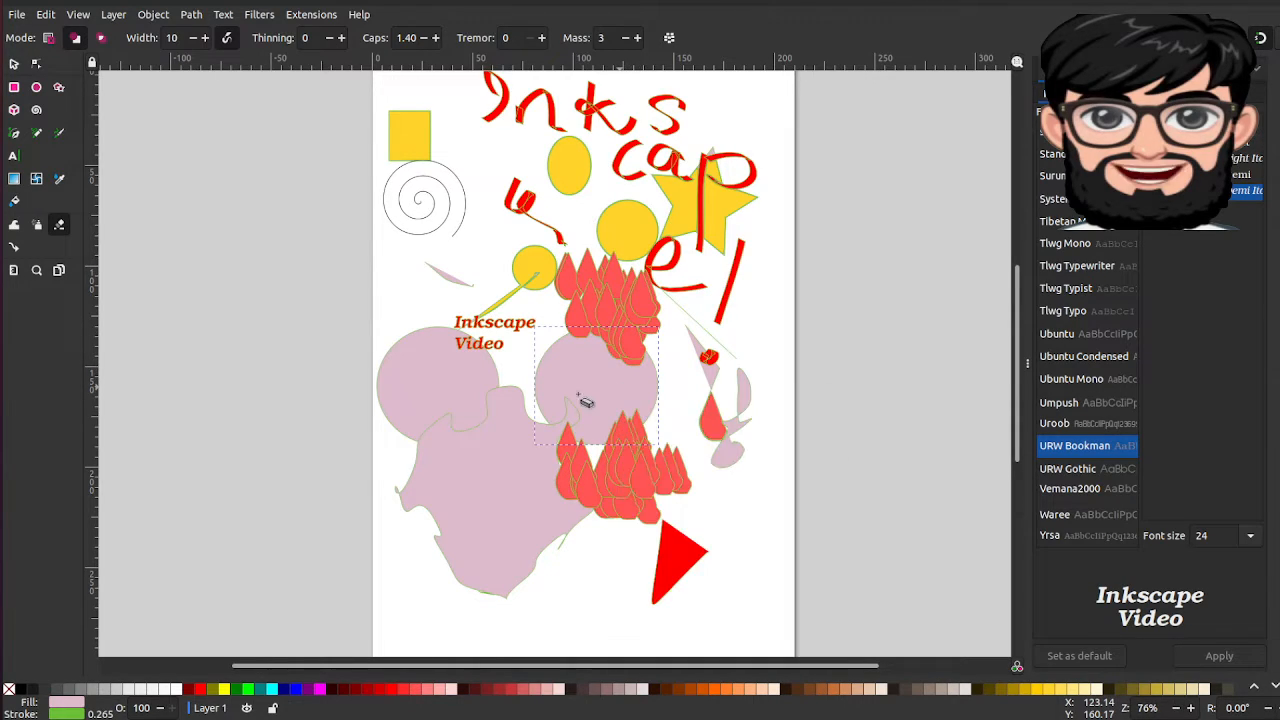
mouse_move(448, 203)
left_mouse_down()
mouse_move(428, 194)
mouse_move(418, 208)
left_mouse_up()
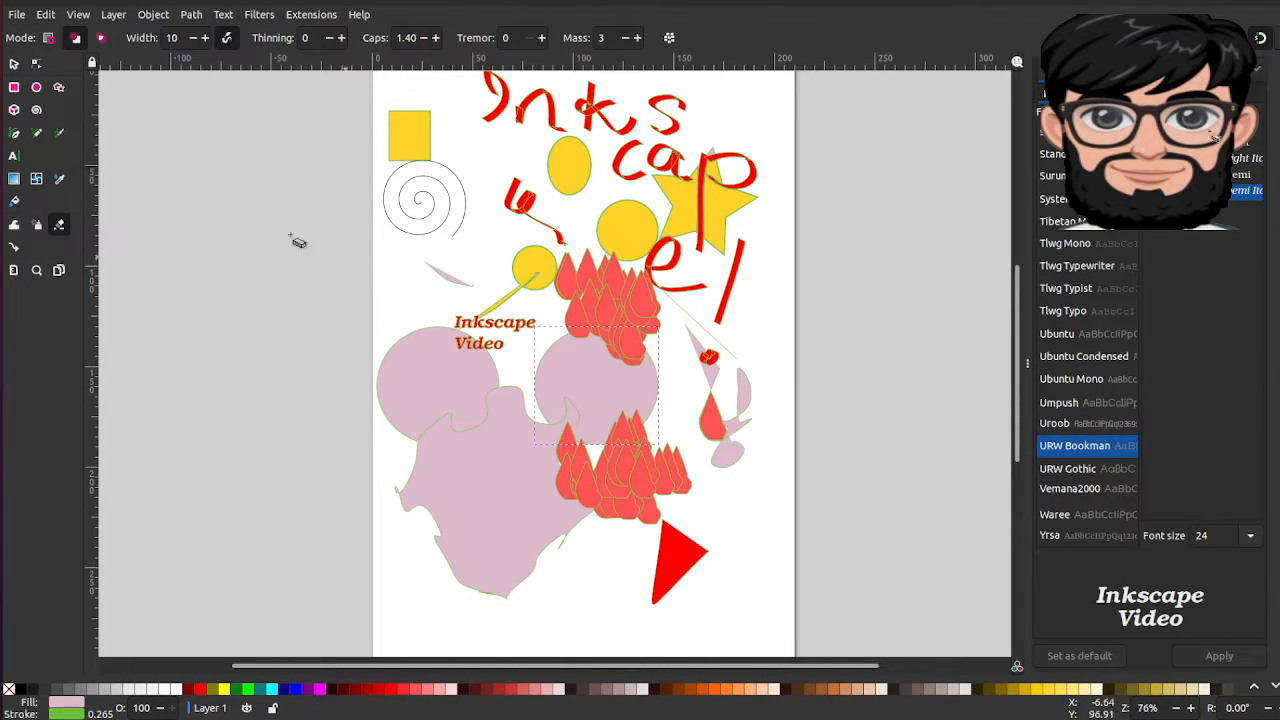
left_click(57, 226)
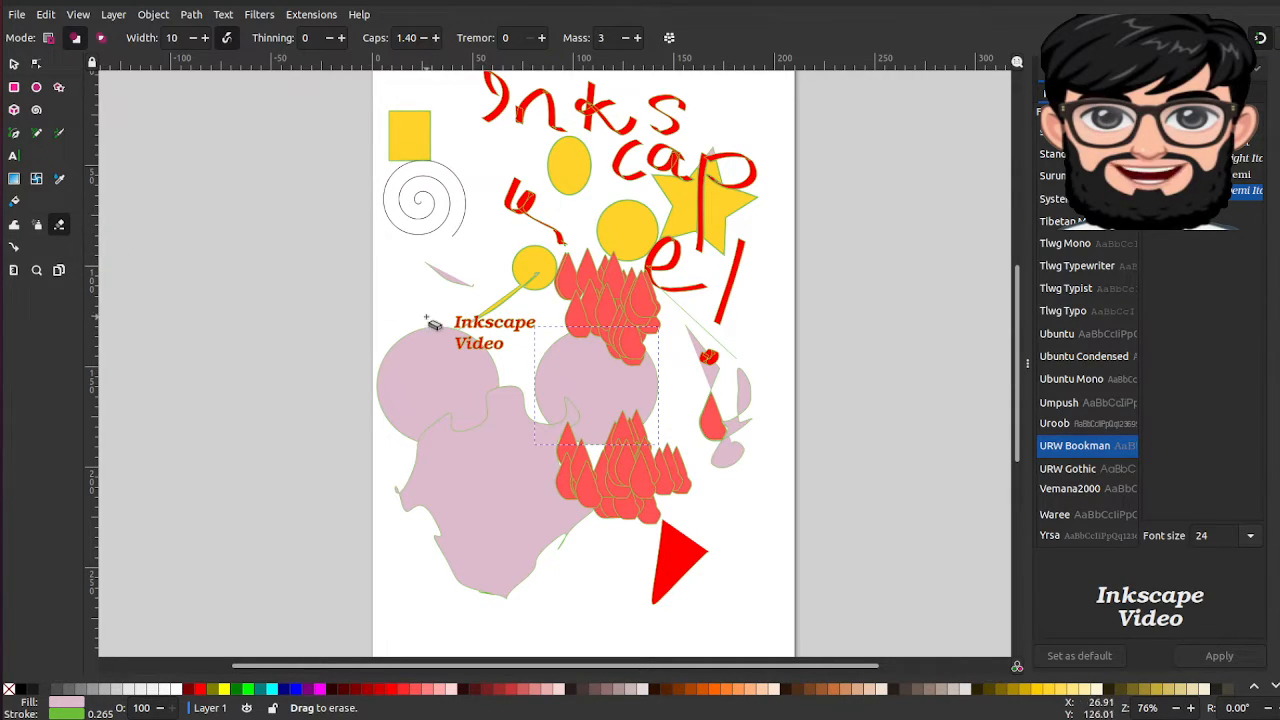
mouse_move(575, 402)
left_mouse_down()
mouse_move(617, 278)
mouse_move(570, 384)
left_mouse_up()
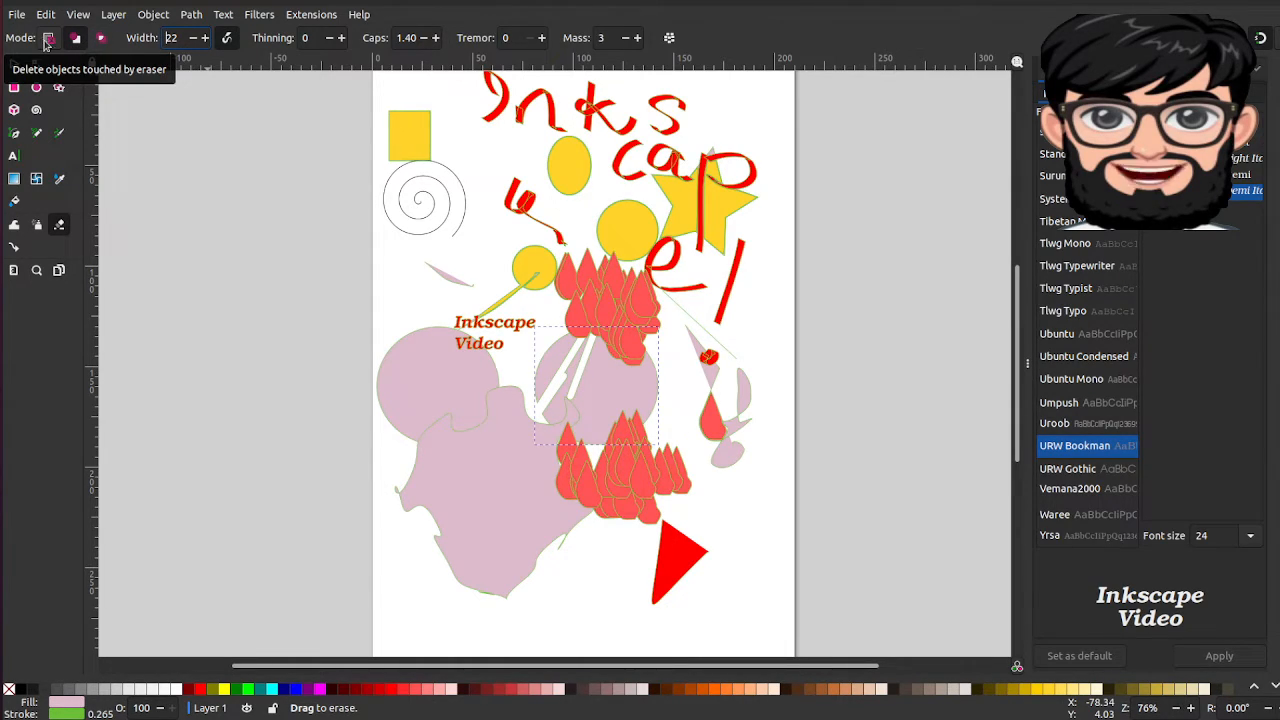
Step: Try to delete the small yellow circle and the square by eraser touch, and to cut through the spiral in cut mode
left_click(46, 39)
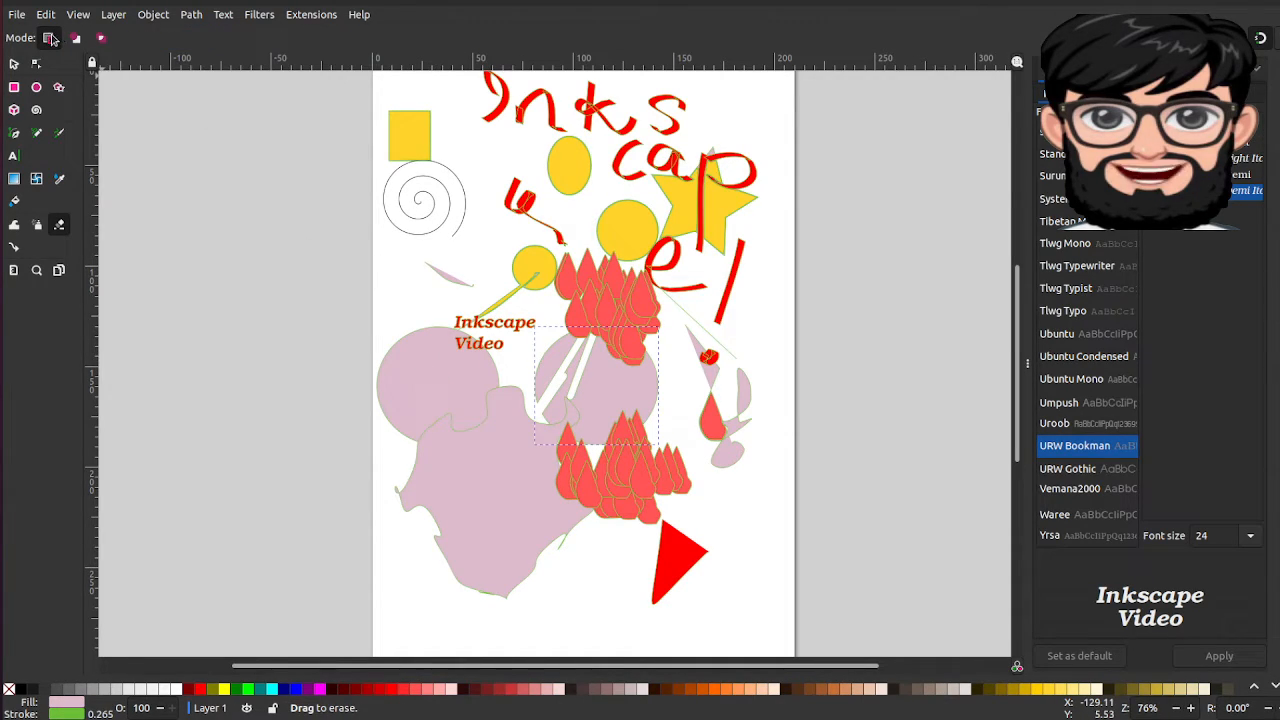
left_click_drag(535, 262, 556, 293)
left_click_drag(511, 240, 562, 295)
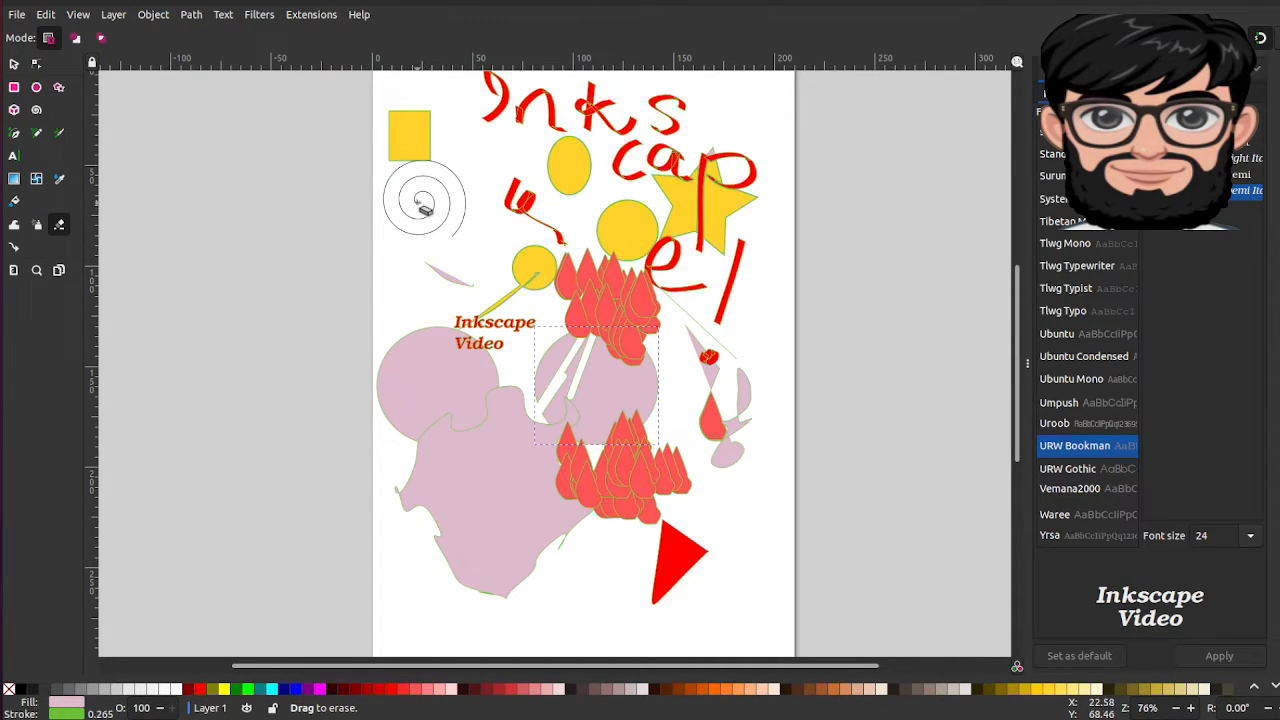
left_click_drag(406, 126, 420, 120)
left_click(74, 39)
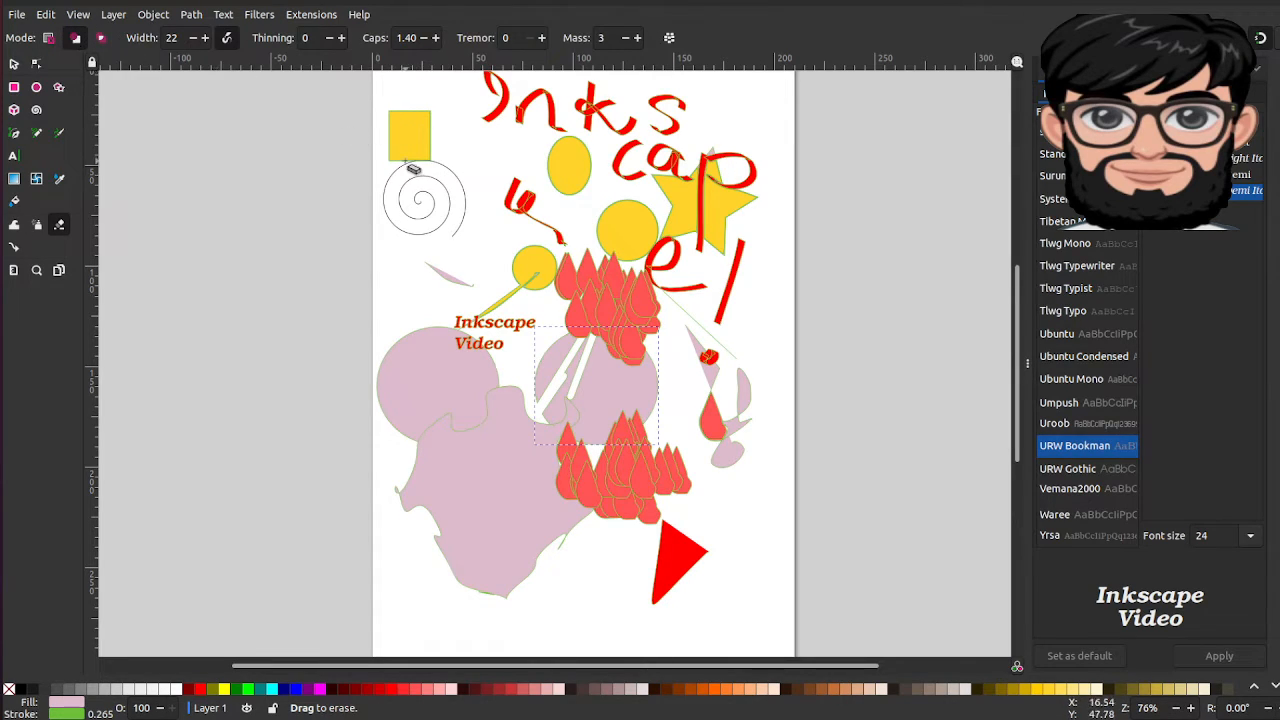
mouse_move(410, 166)
left_mouse_down()
mouse_move(458, 171)
mouse_move(430, 187)
left_mouse_up()
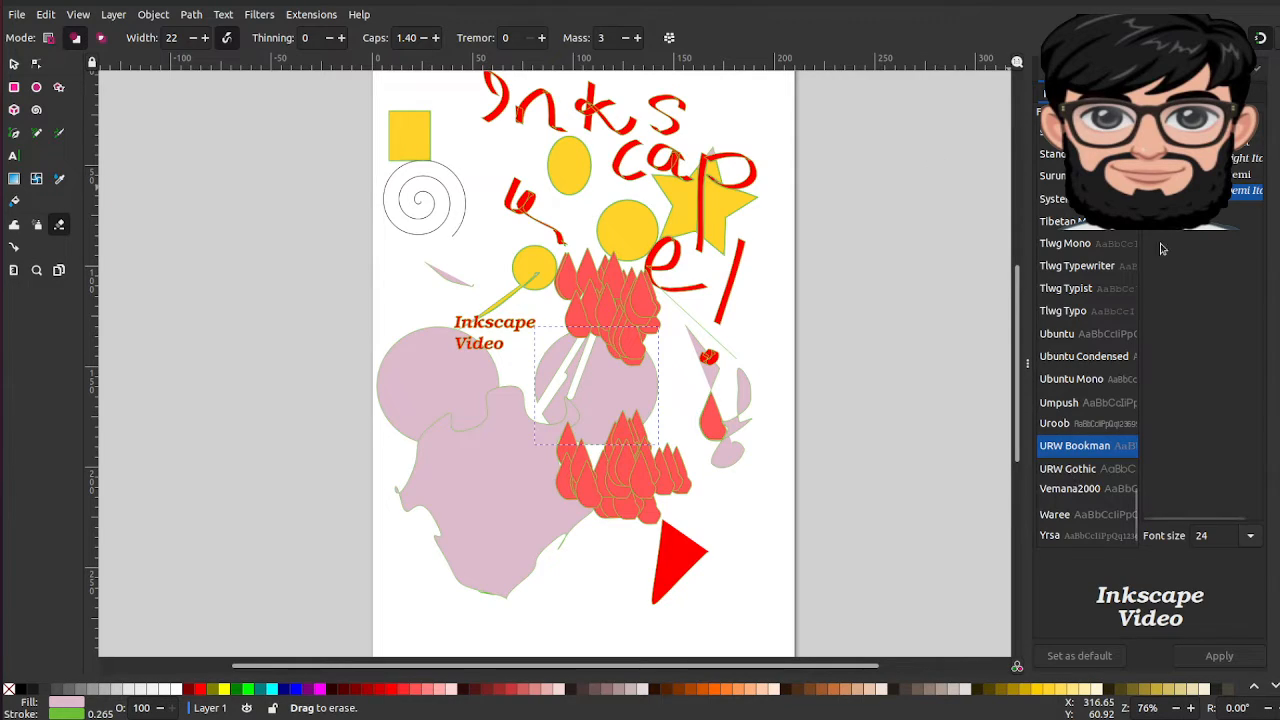
Step: Show the fill settings and, with the eraser in clip mode, clear the middle and lower part of the second large ellipse
left_click(1080, 68)
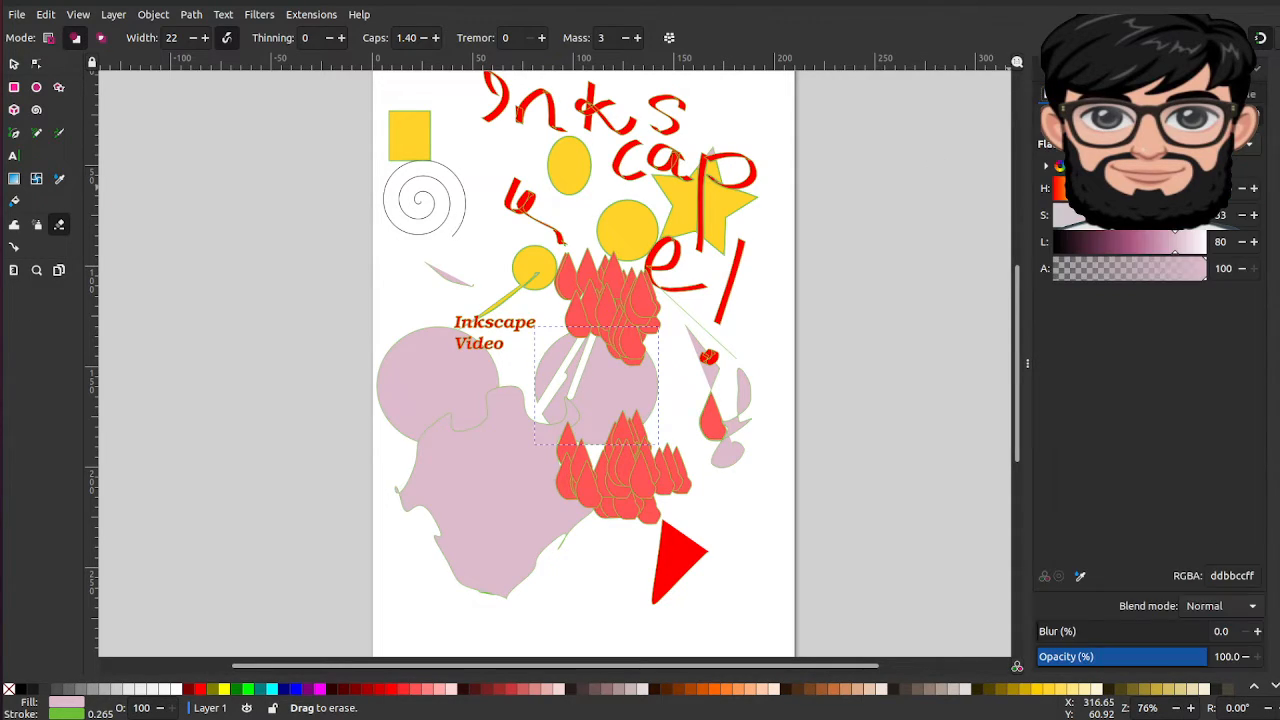
left_click(100, 40)
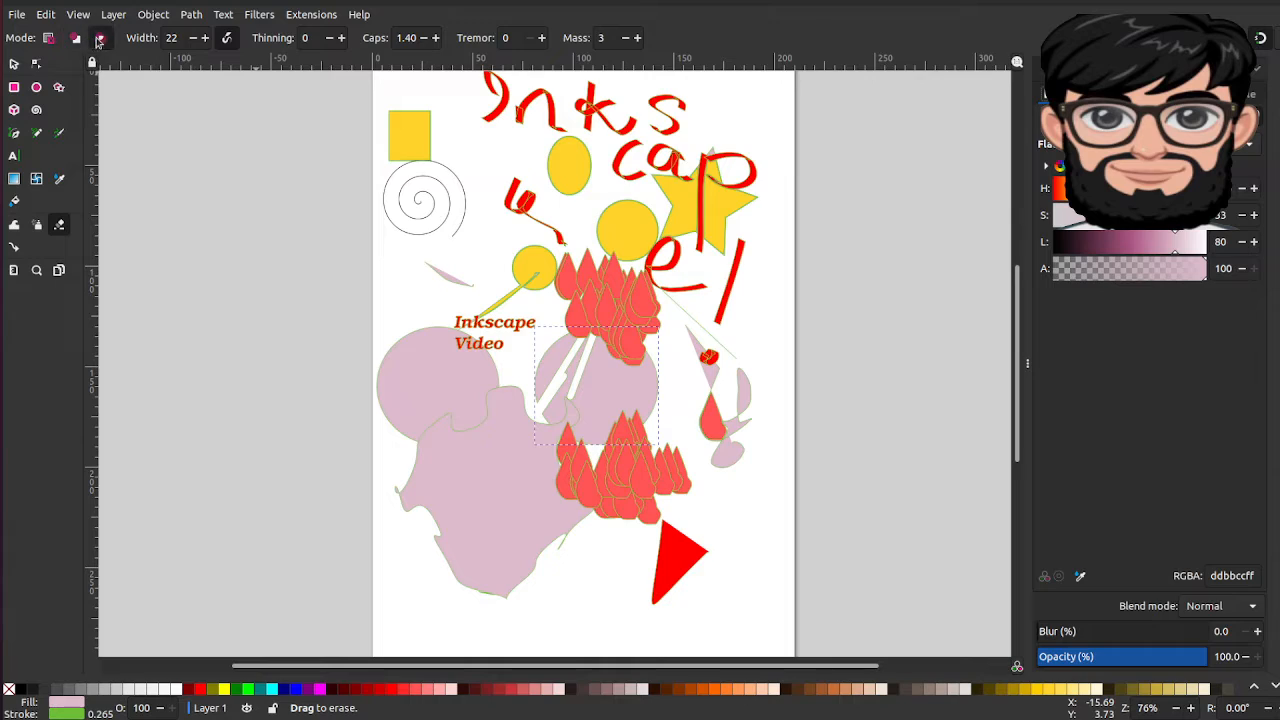
left_click_drag(624, 240, 552, 261)
mouse_move(594, 414)
left_mouse_down()
mouse_move(676, 345)
mouse_move(678, 359)
left_mouse_up()
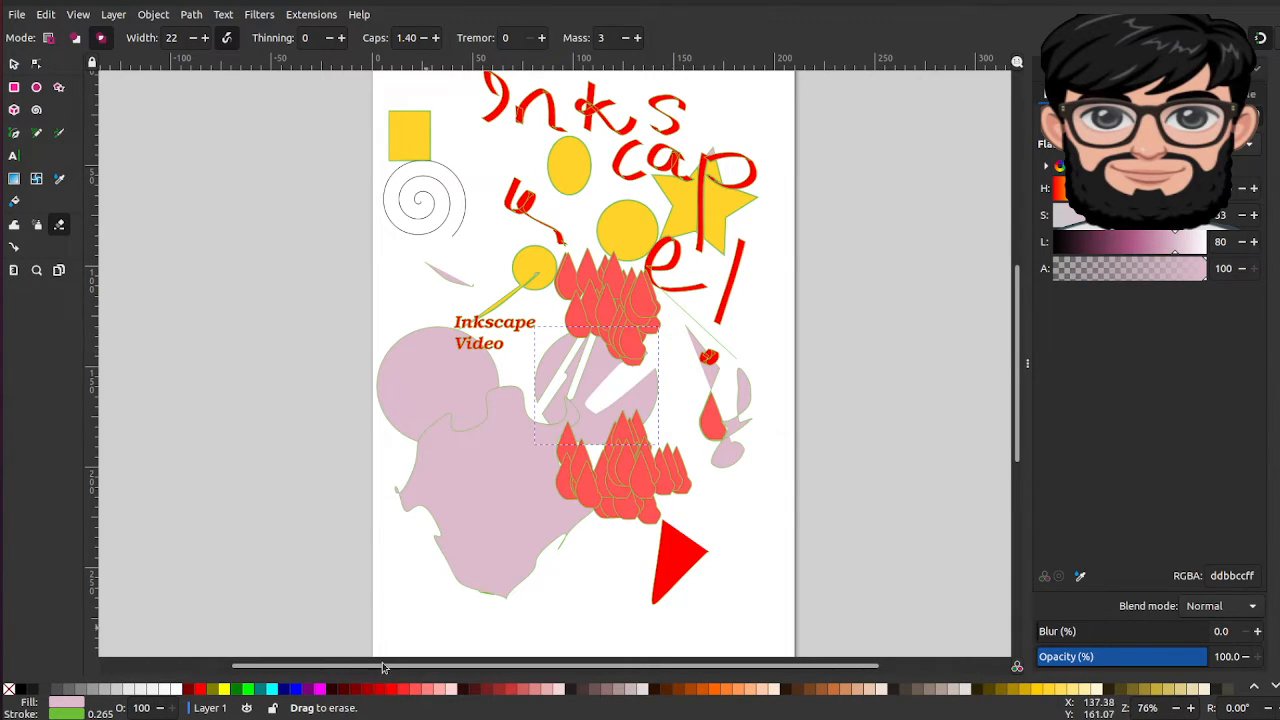
mouse_move(628, 396)
left_mouse_down()
mouse_move(548, 429)
mouse_move(540, 362)
mouse_move(590, 399)
mouse_move(577, 412)
mouse_move(613, 438)
mouse_move(658, 416)
mouse_move(614, 462)
mouse_move(634, 428)
mouse_move(626, 450)
mouse_move(629, 435)
mouse_move(680, 415)
mouse_move(635, 398)
mouse_move(567, 468)
mouse_move(623, 408)
mouse_move(652, 442)
left_mouse_up()
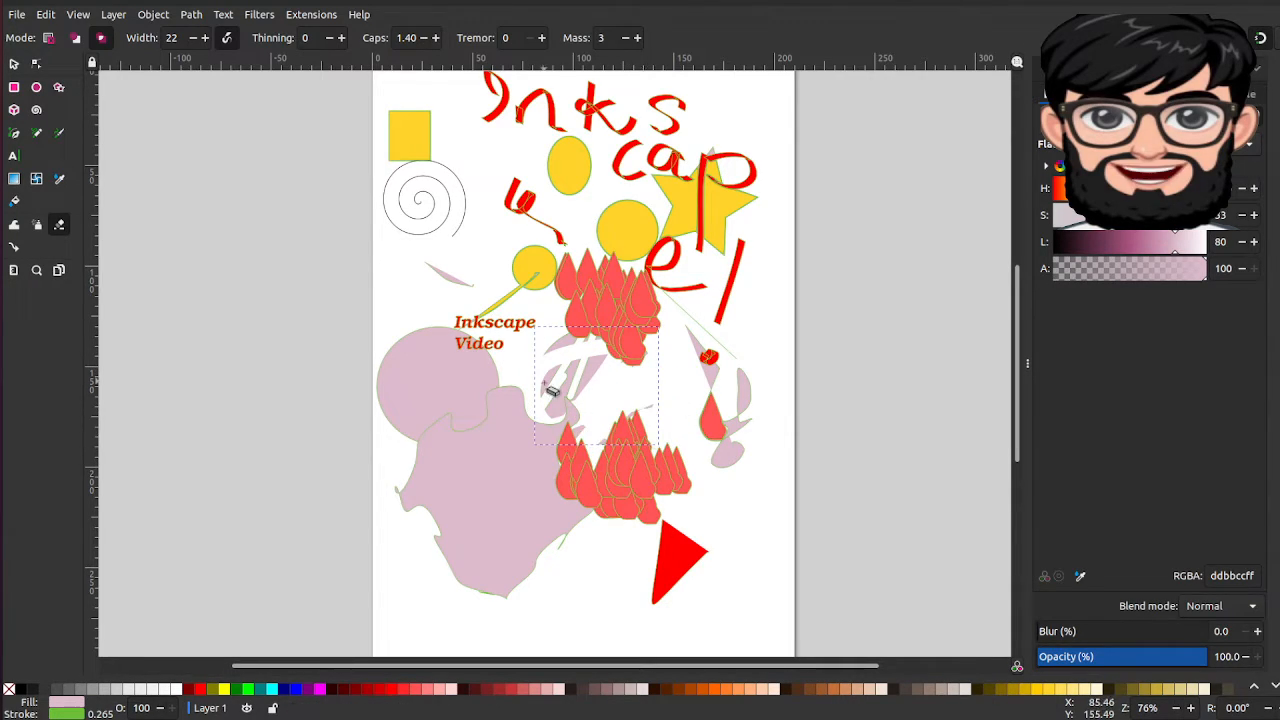
Step: Erase most of the remaining upper and left pieces of the second large ellipse with broad eraser strokes
mouse_move(545, 384)
left_mouse_down()
mouse_move(602, 341)
mouse_move(617, 307)
mouse_move(613, 345)
mouse_move(551, 375)
mouse_move(578, 351)
left_mouse_up()
mouse_move(715, 225)
left_mouse_down()
mouse_move(582, 338)
mouse_move(620, 294)
mouse_move(650, 320)
left_mouse_up()
mouse_move(545, 375)
left_mouse_down()
mouse_move(604, 257)
mouse_move(603, 350)
left_mouse_up()
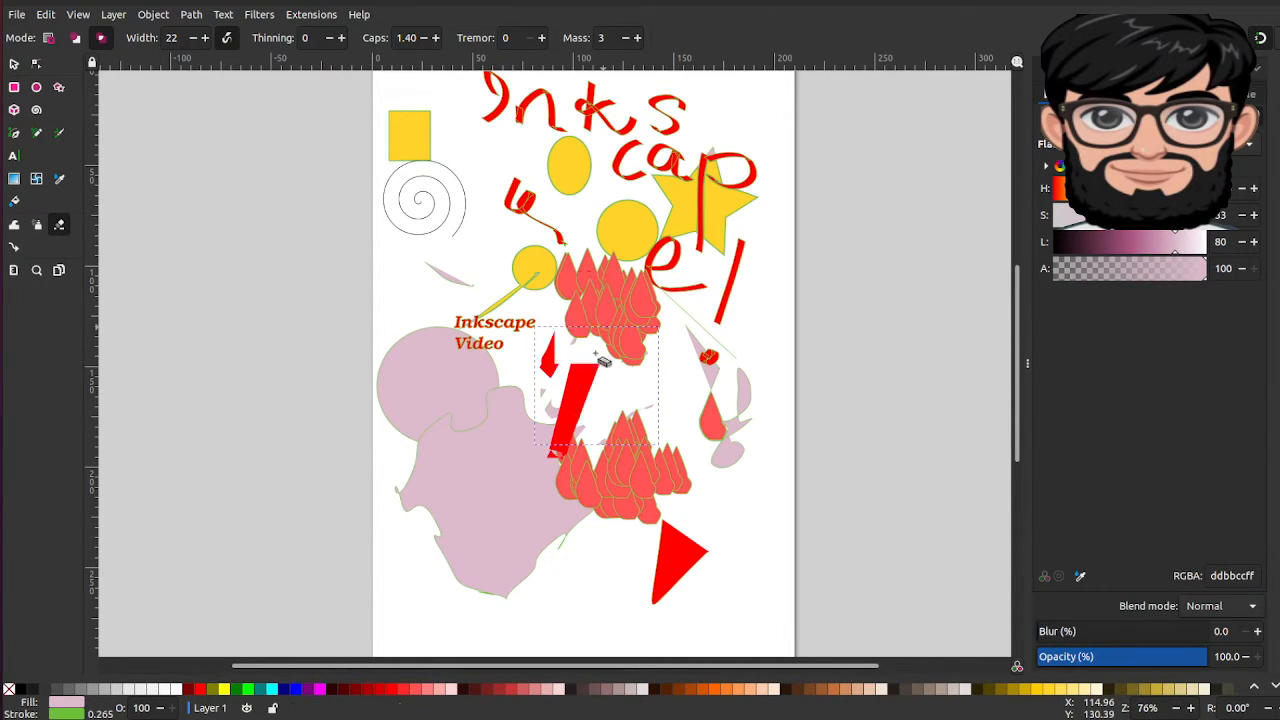
left_click_drag(519, 231, 626, 385)
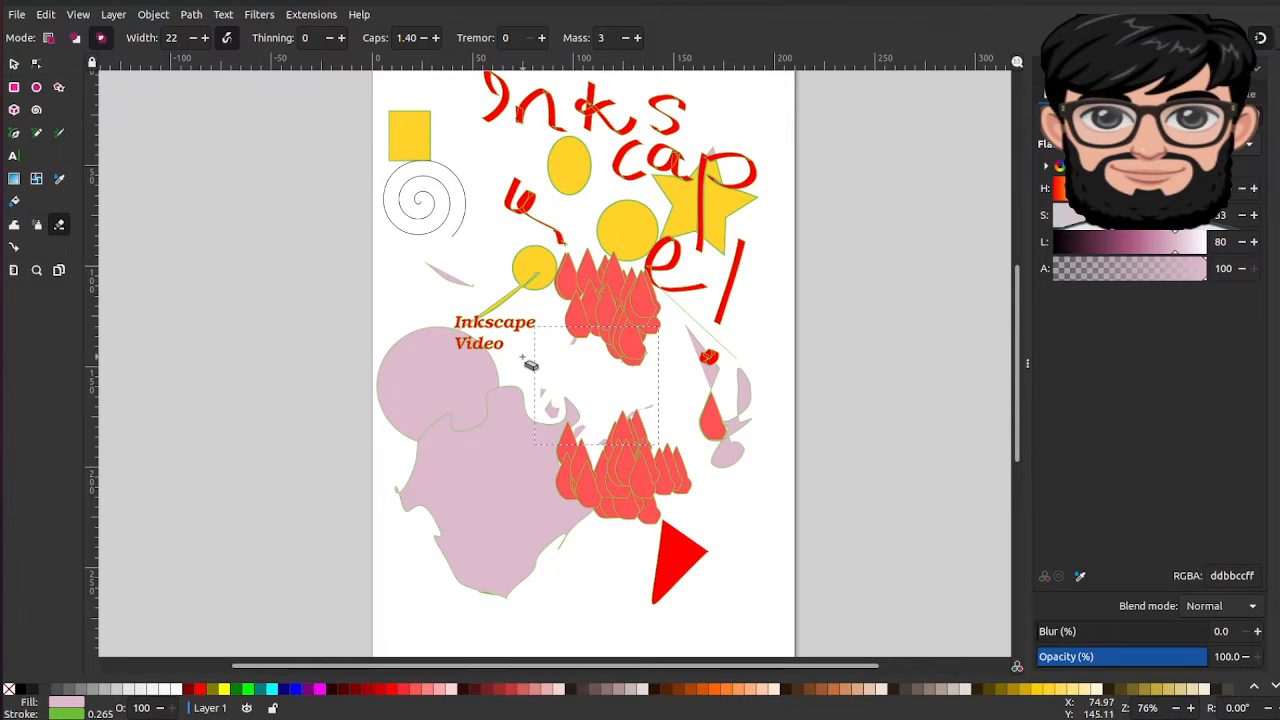
mouse_move(585, 305)
left_mouse_down()
mouse_move(515, 378)
mouse_move(575, 405)
mouse_move(600, 392)
left_mouse_up()
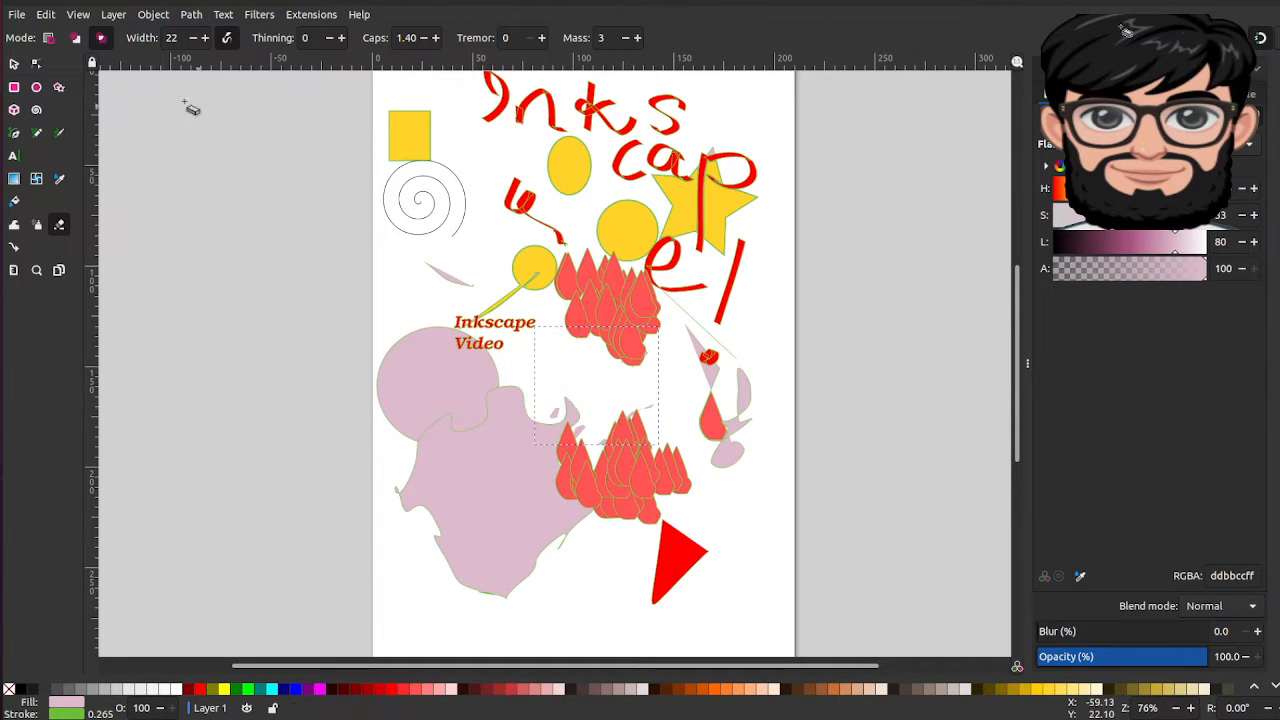
Step: Set the eraser to delete touched objects and remove the small ellipse below the "Inks" lettering, both its yellow fill and pink original
left_click(78, 38)
mouse_move(534, 180)
left_mouse_down()
mouse_move(541, 149)
mouse_move(521, 210)
mouse_move(545, 190)
left_mouse_up()
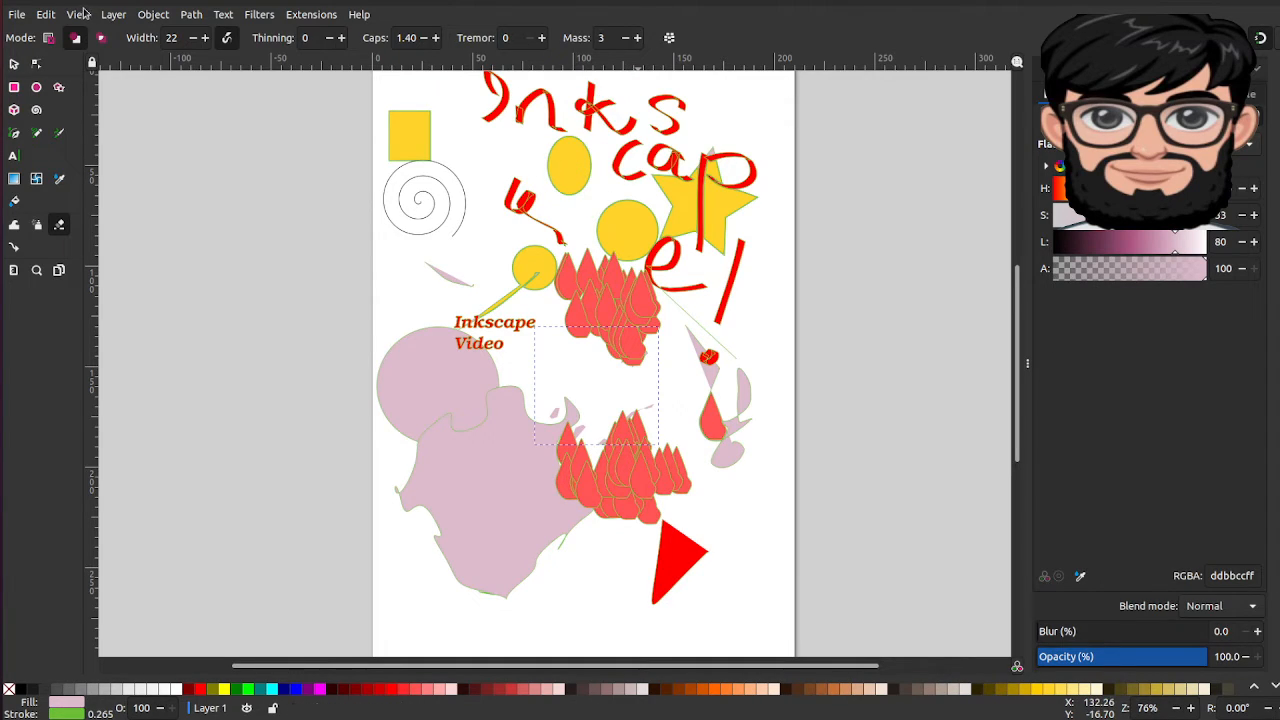
left_click(48, 38)
left_click_drag(565, 154, 565, 177)
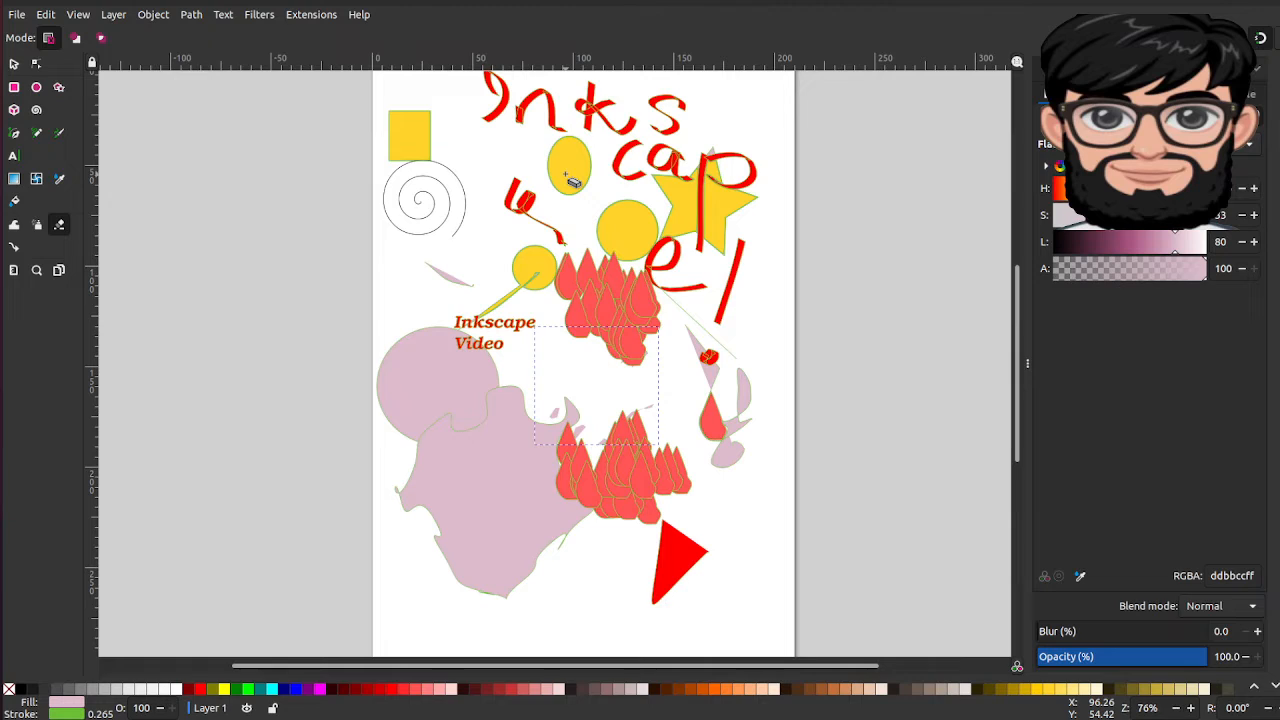
right_click(566, 174)
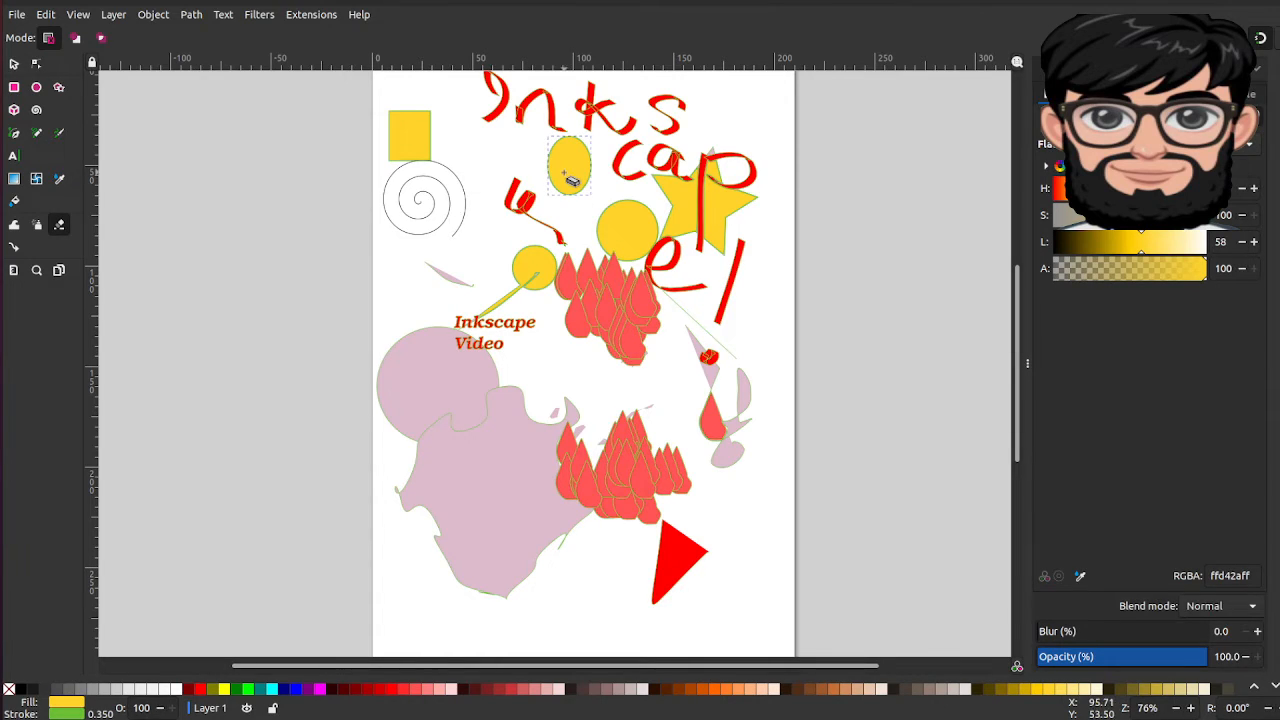
left_click(573, 178)
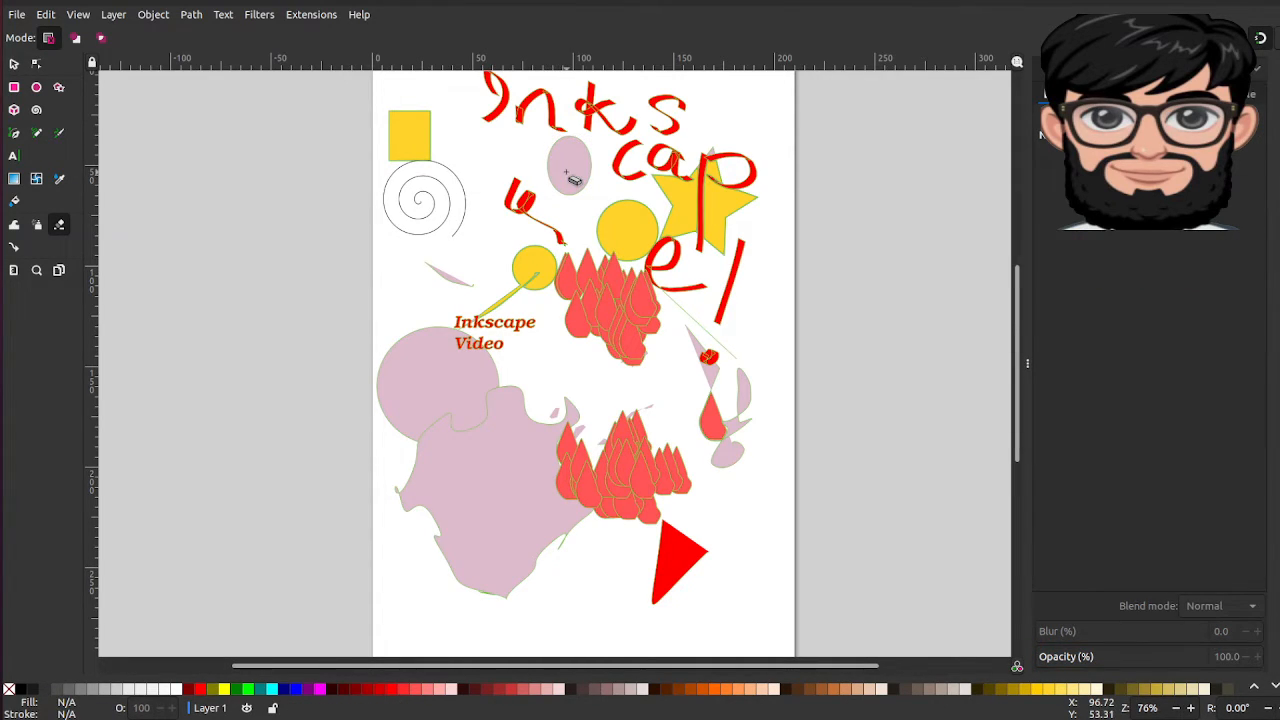
left_click_drag(573, 178, 566, 160)
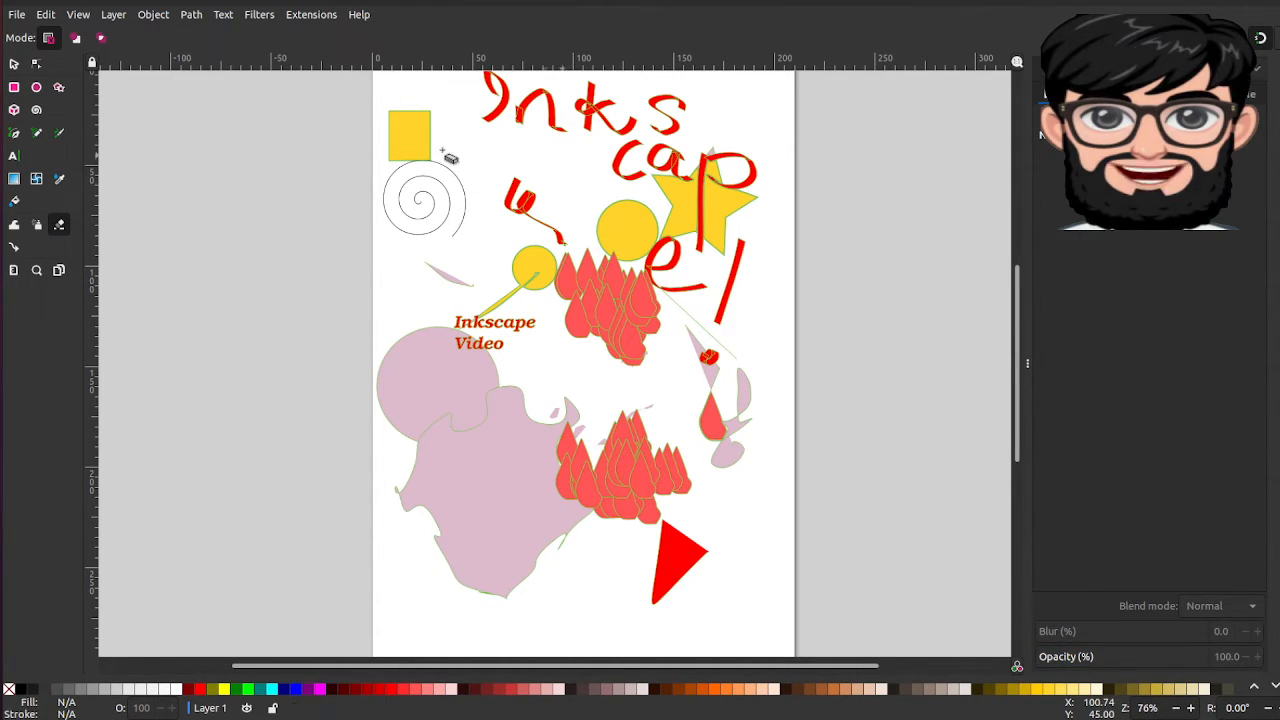
Step: Try to erase the upper cluster of sprayed red drops by eraser touch
right_click(631, 289)
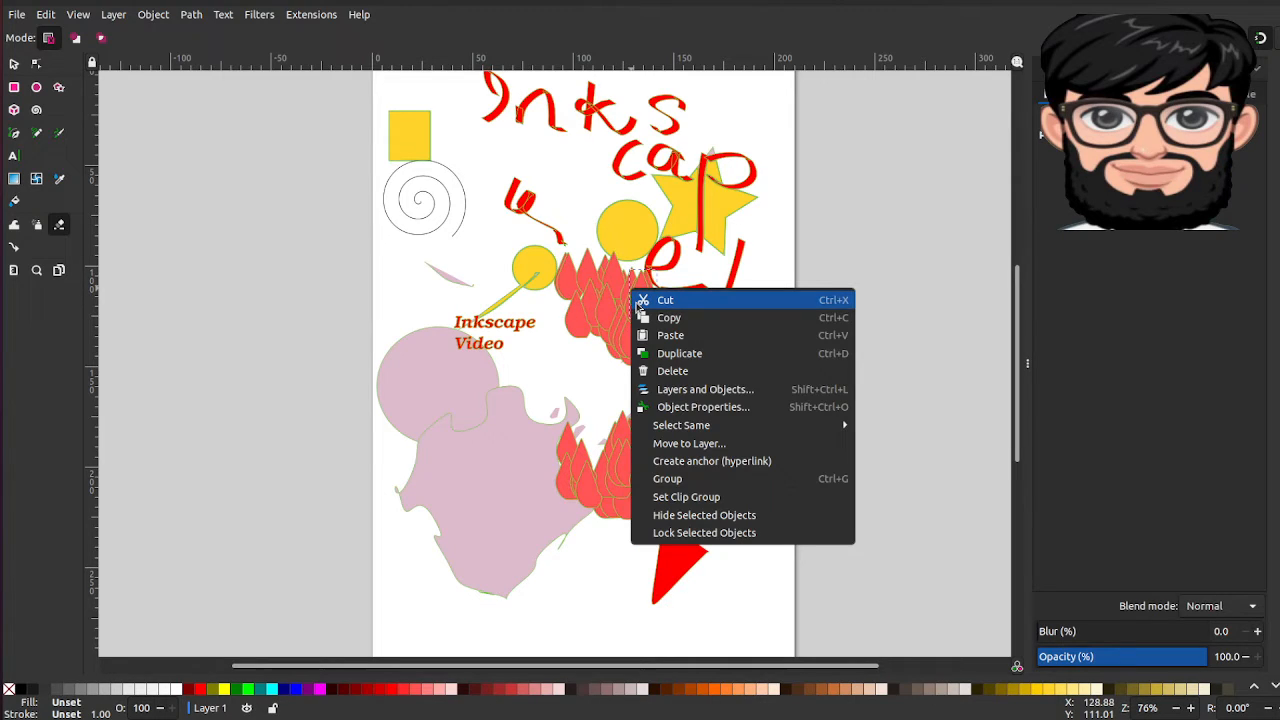
left_click(584, 307)
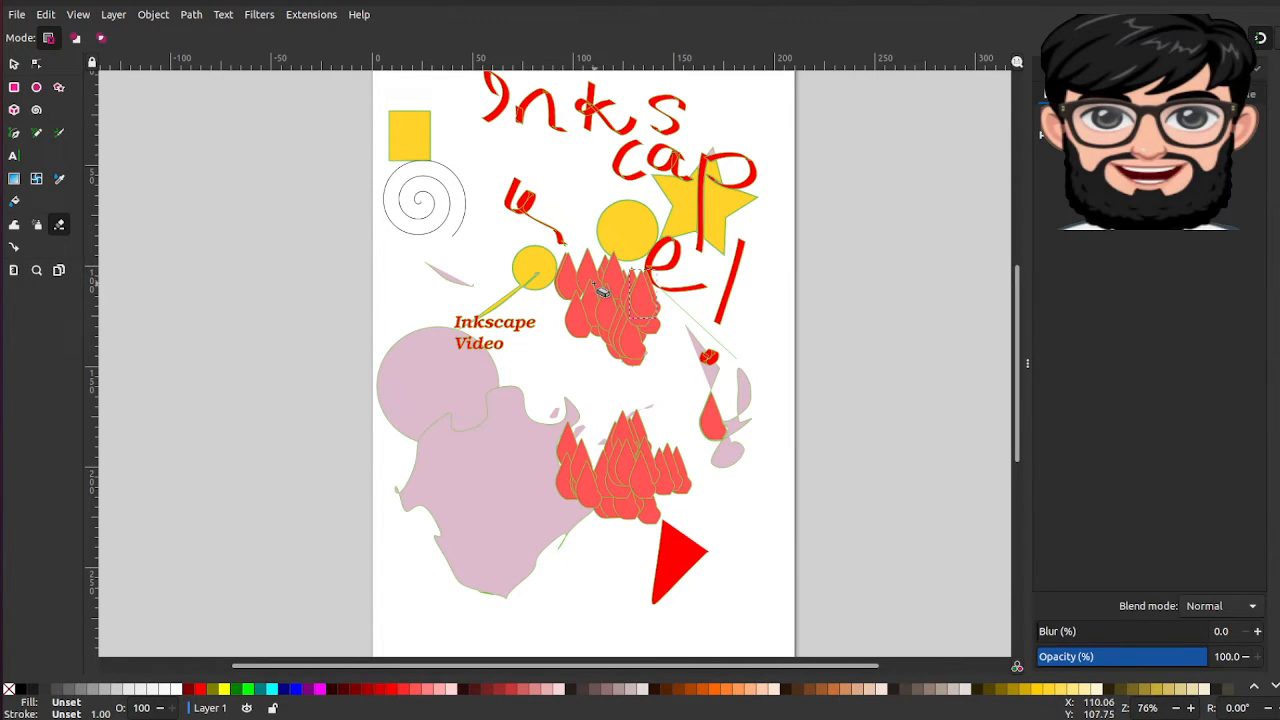
left_click_drag(512, 232, 648, 325)
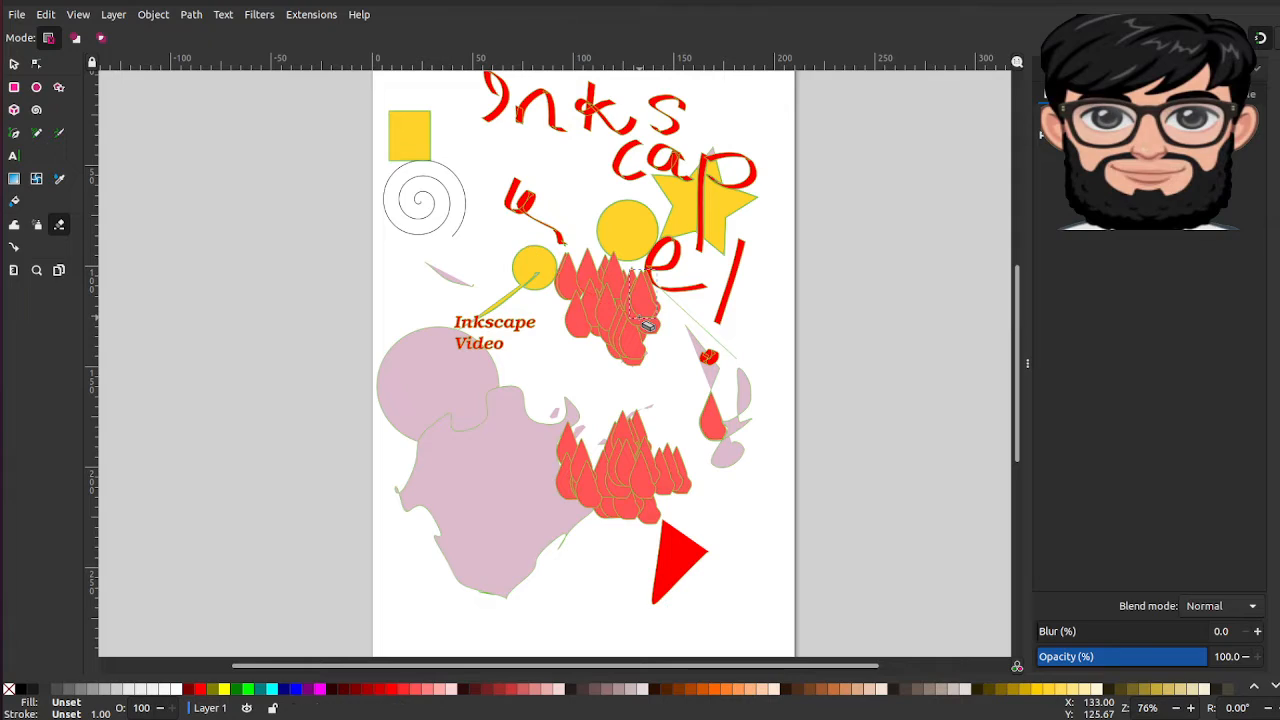
right_click(648, 272)
left_click(619, 308)
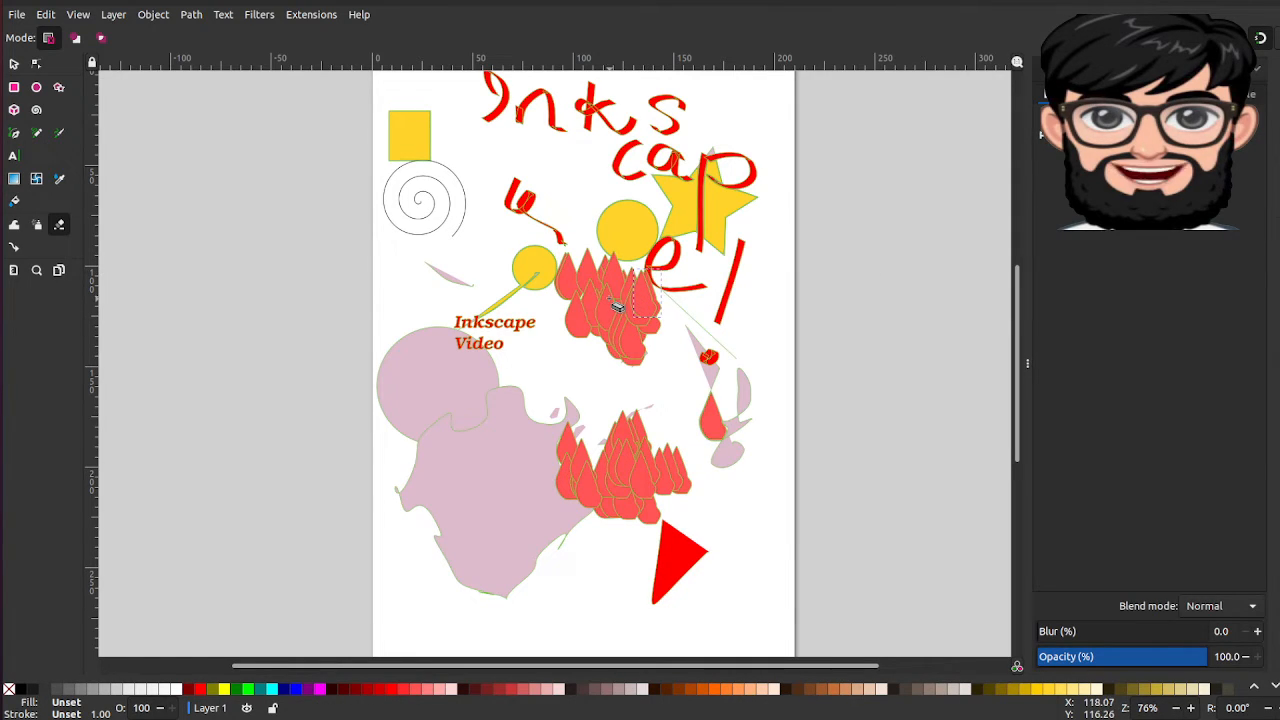
Step: Select the objects across the upper middle of the page and erase the upper drop cluster and the "Inkscape Video" text
left_click(15, 65)
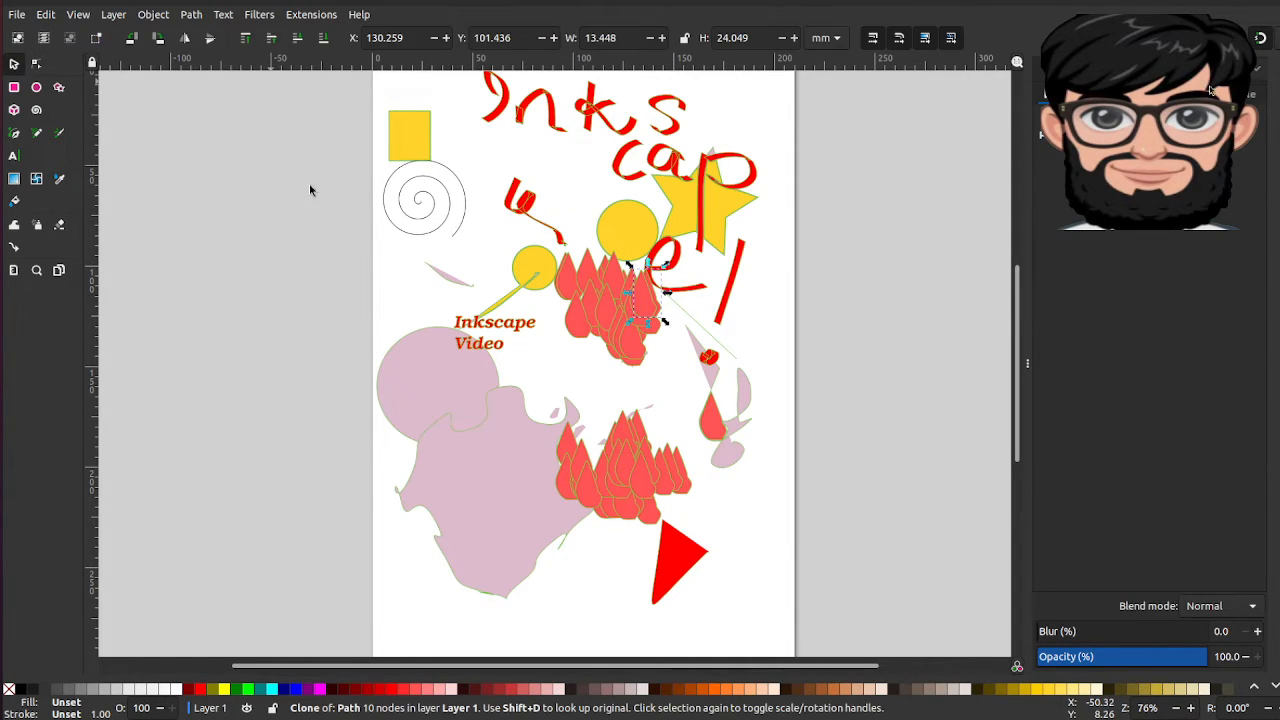
left_click_drag(374, 201, 679, 372)
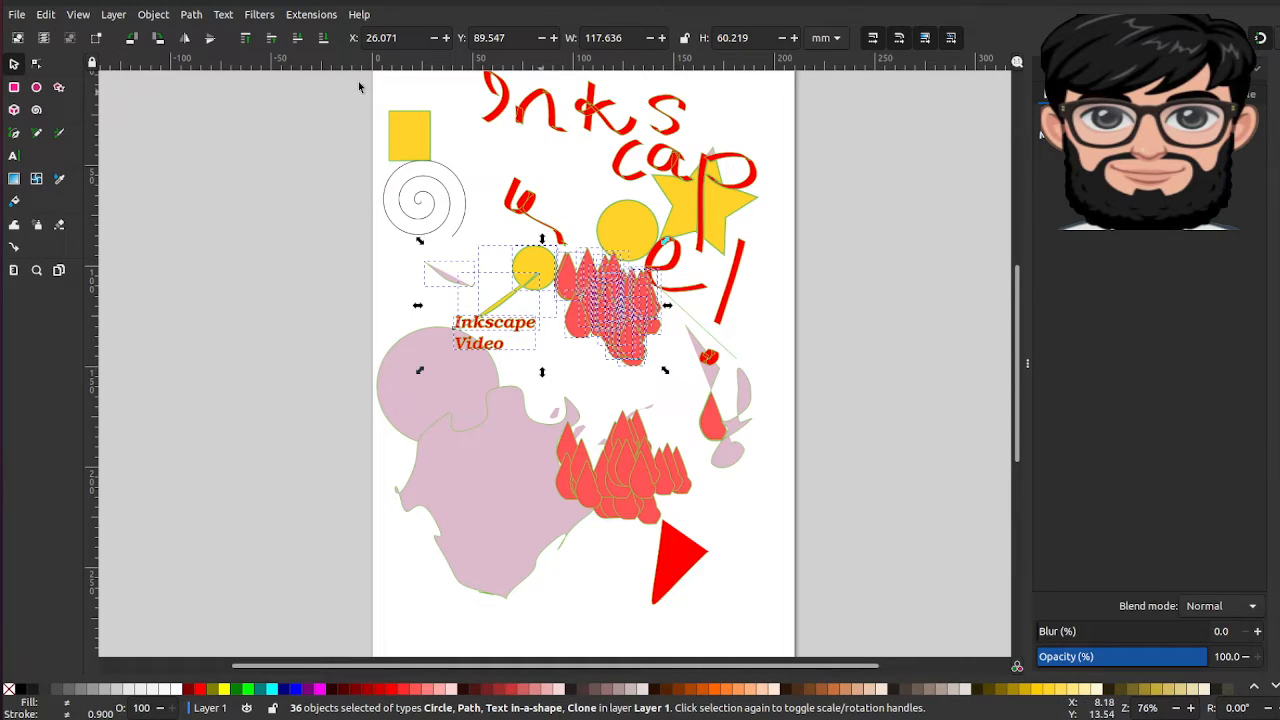
left_click(60, 226)
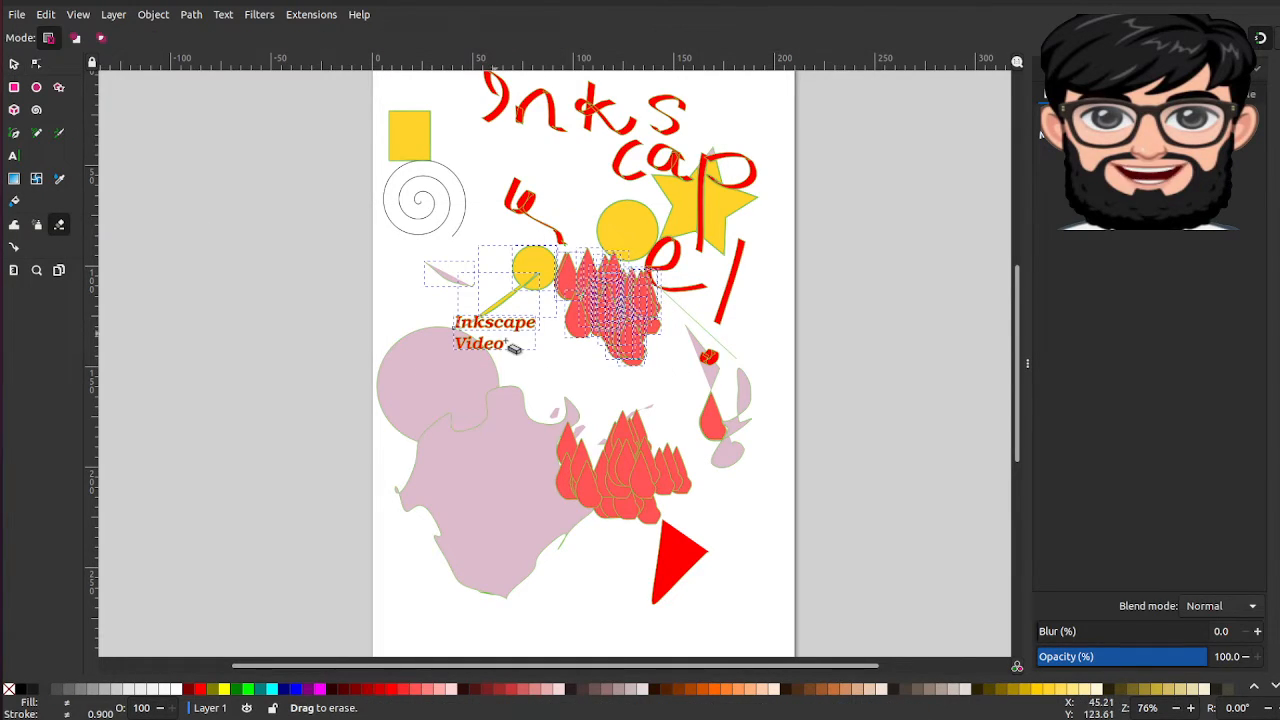
mouse_move(512, 346)
left_mouse_down()
mouse_move(639, 297)
mouse_move(624, 323)
mouse_move(640, 299)
mouse_move(653, 324)
mouse_move(575, 284)
mouse_move(634, 296)
mouse_move(630, 336)
mouse_move(645, 342)
mouse_move(597, 291)
mouse_move(591, 368)
mouse_move(610, 317)
mouse_move(565, 335)
left_mouse_up()
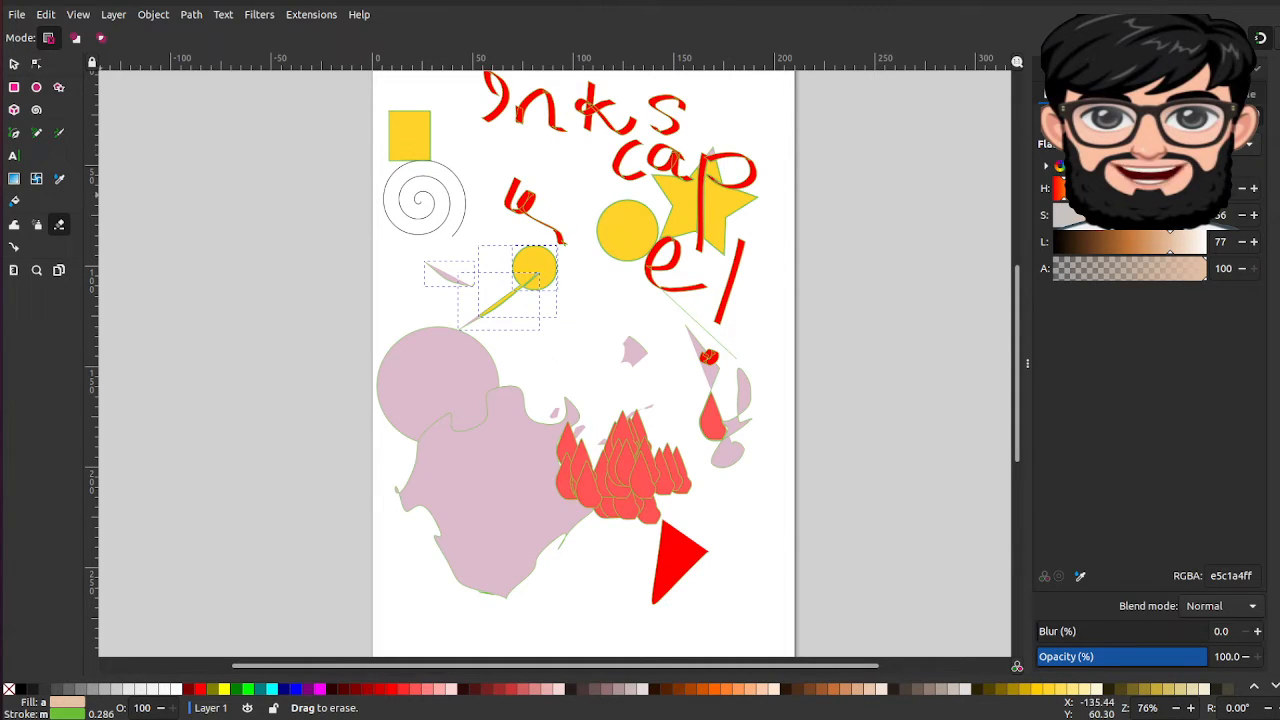
Step: Select the large pink ellipse on the page's left side and delete it by eraser touch
left_click(15, 64)
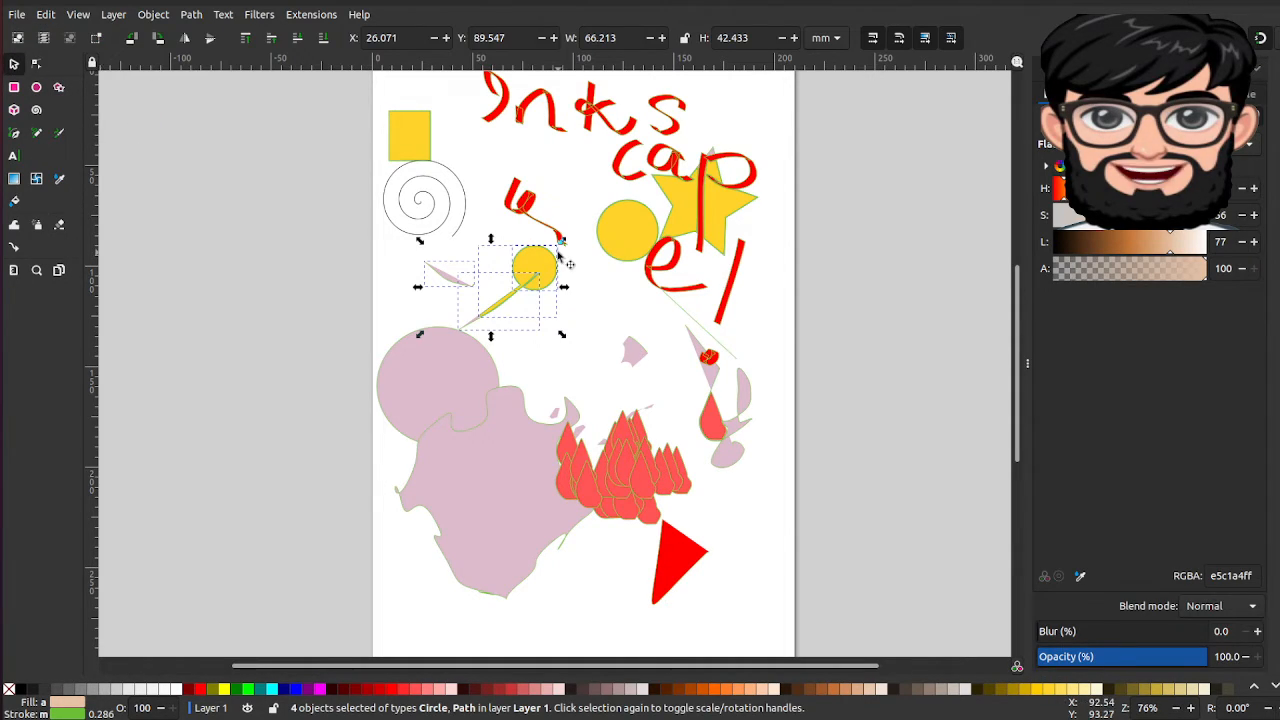
left_click(443, 373)
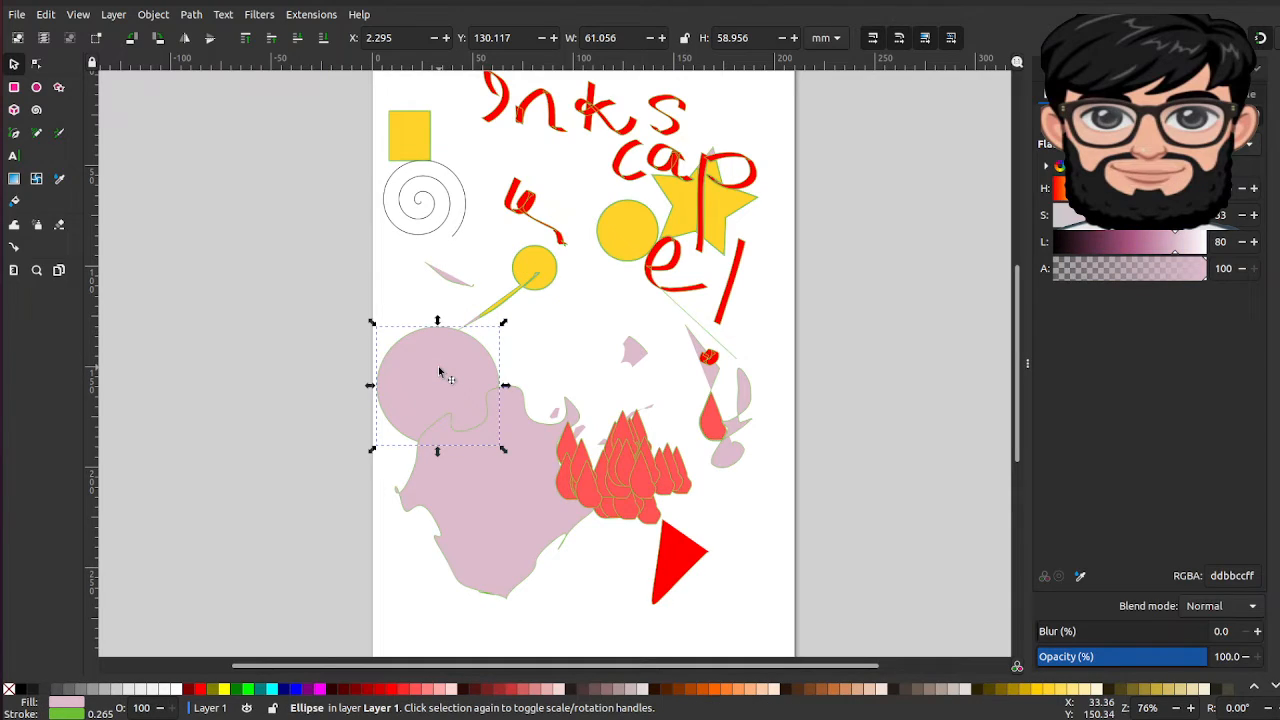
left_click(440, 372)
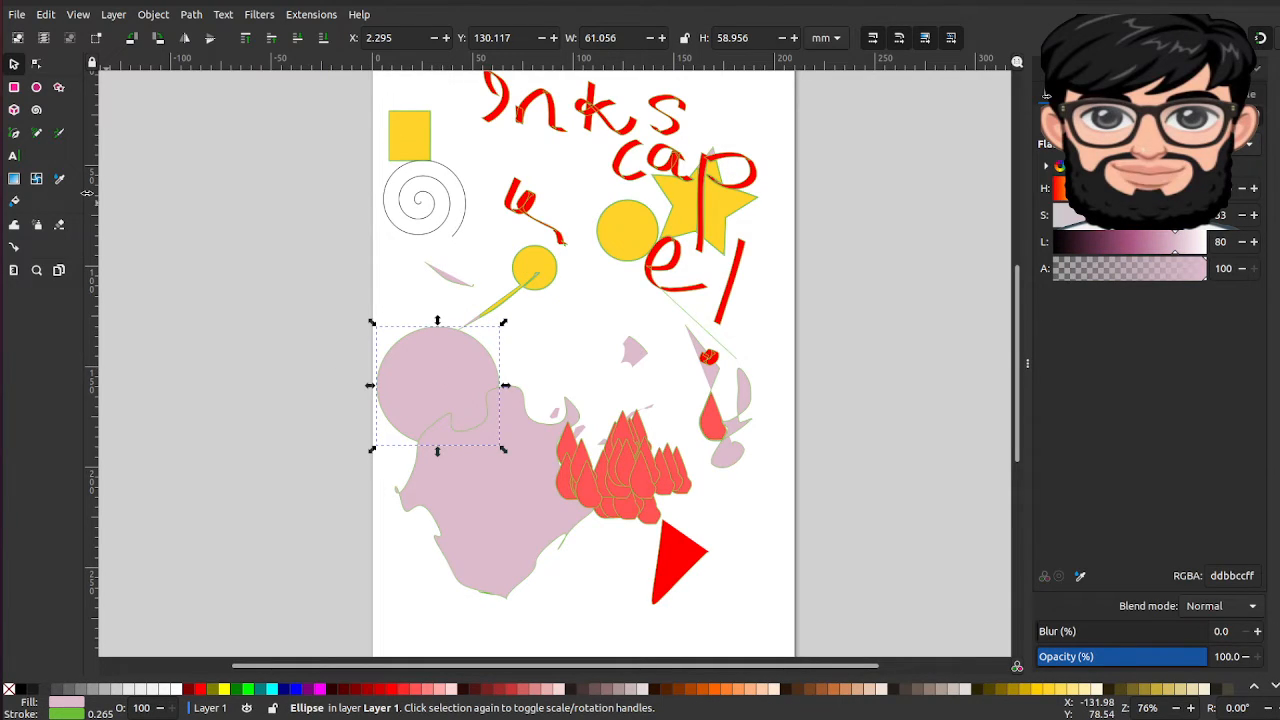
left_click(449, 446)
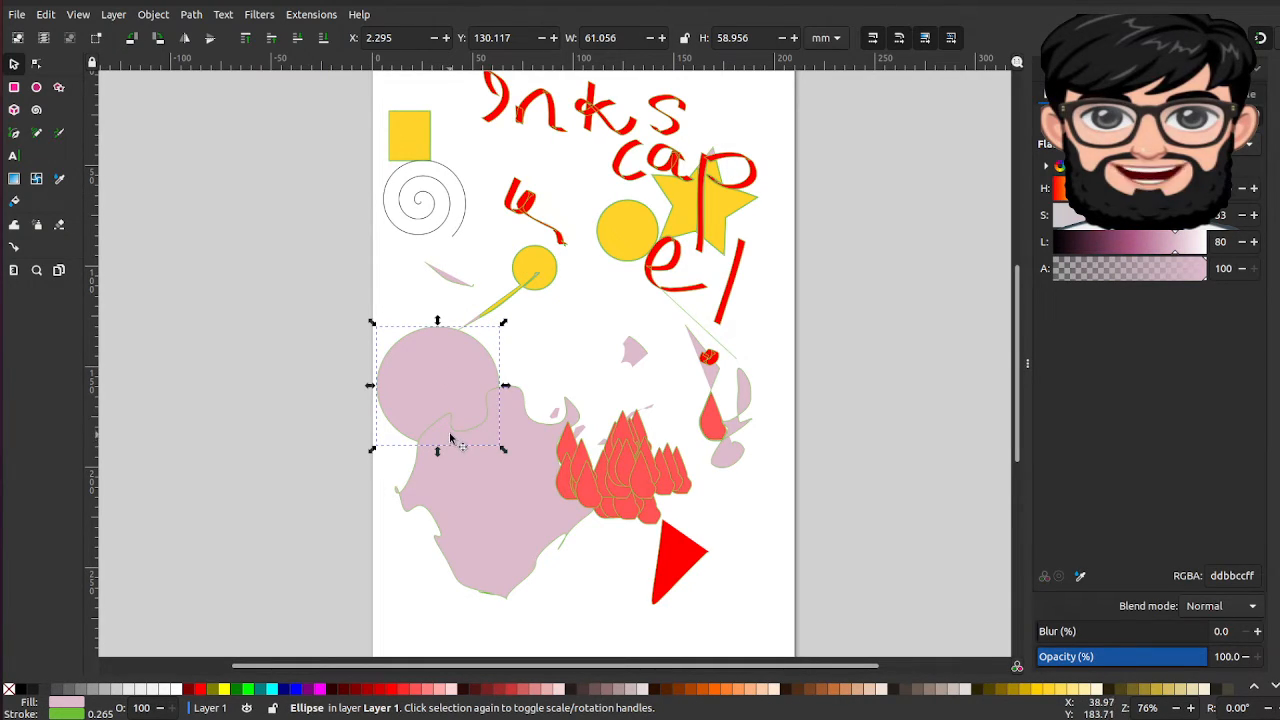
left_click(59, 224)
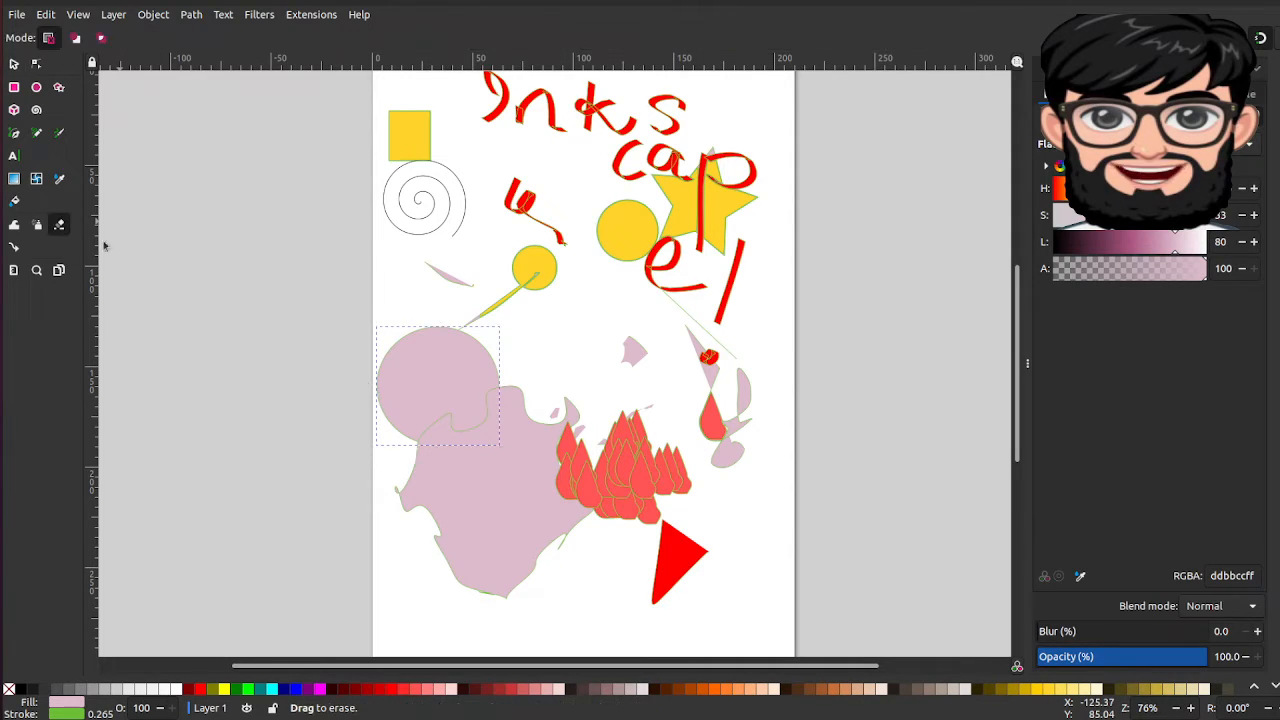
mouse_move(438, 343)
left_mouse_down()
mouse_move(445, 398)
mouse_move(437, 370)
left_mouse_up()
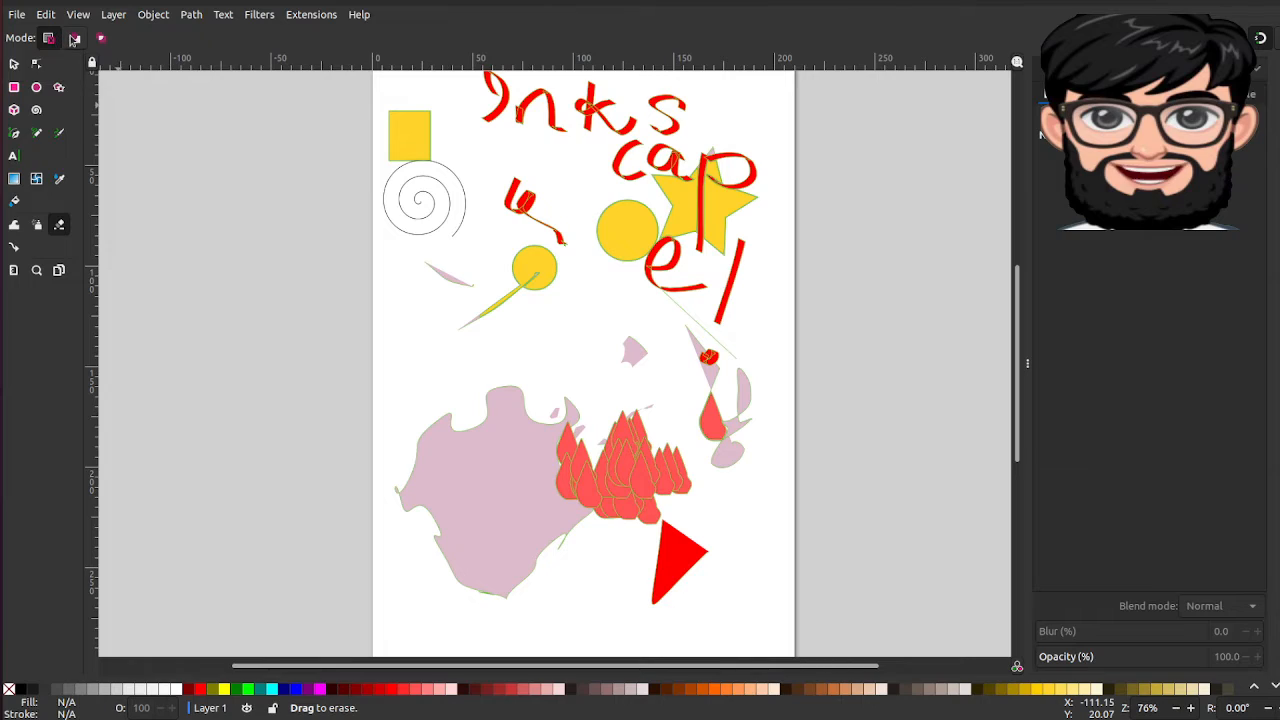
Step: Show the eraser's cut-out mode settings and the Measure tool's options
left_click(74, 38)
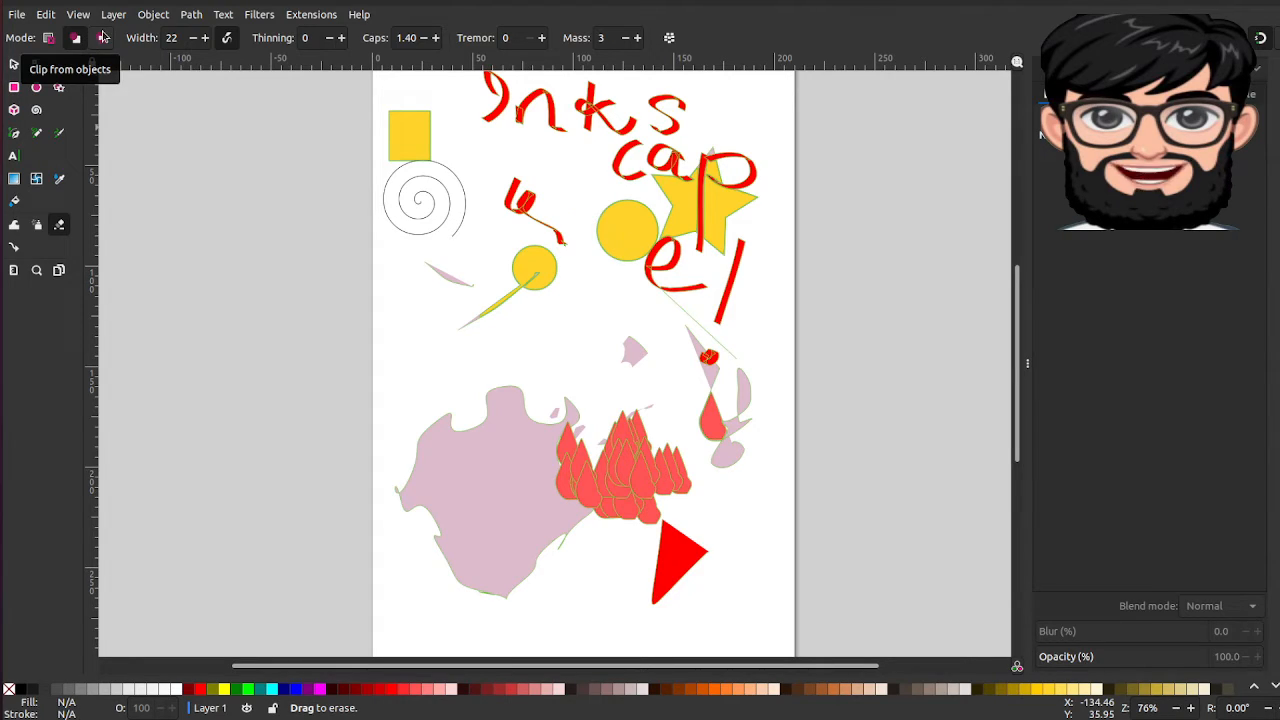
left_click(103, 37)
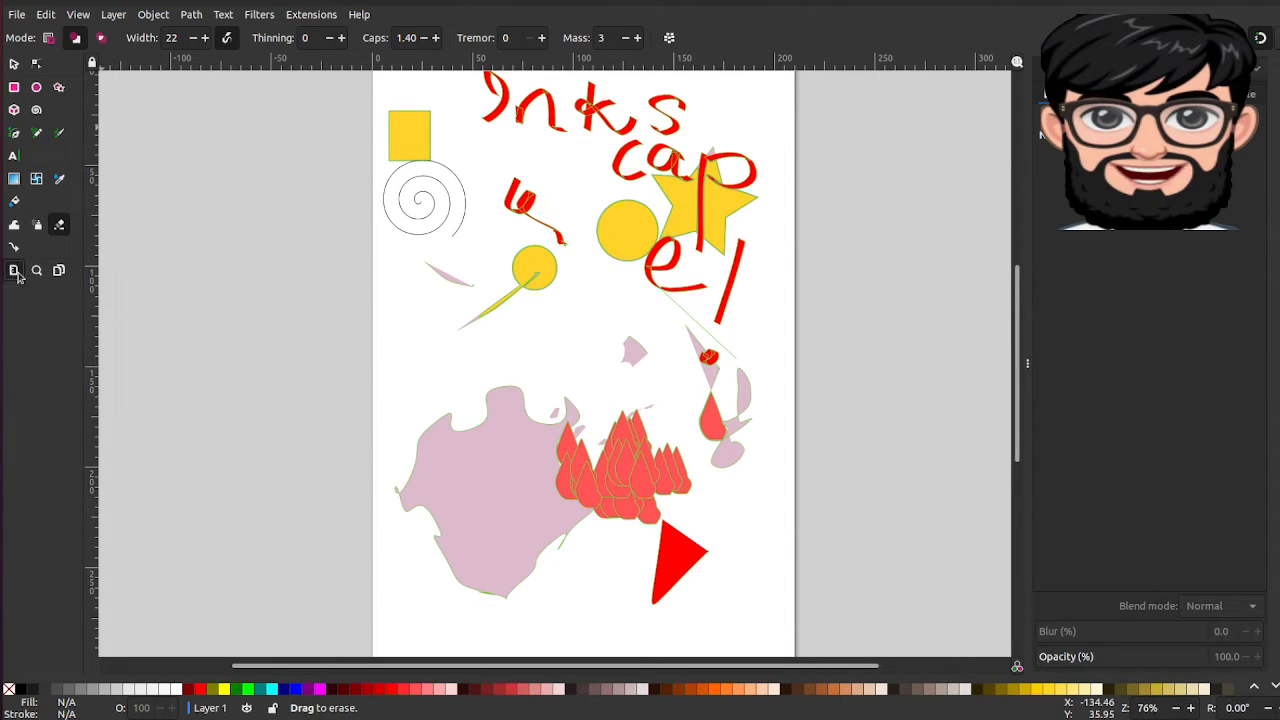
left_click(18, 272)
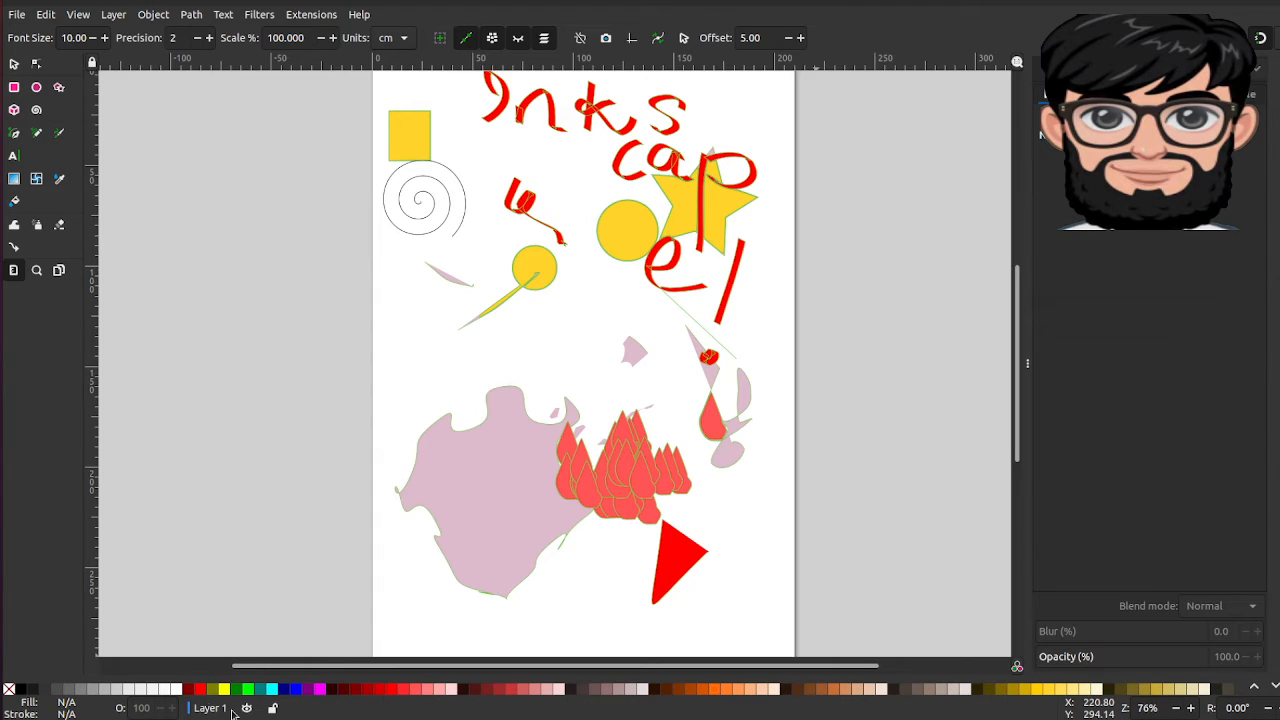
Step: Draw two aqua rectangles above the pink shape on the left, the lower one about 27 by 22 mm
left_click(3, 88)
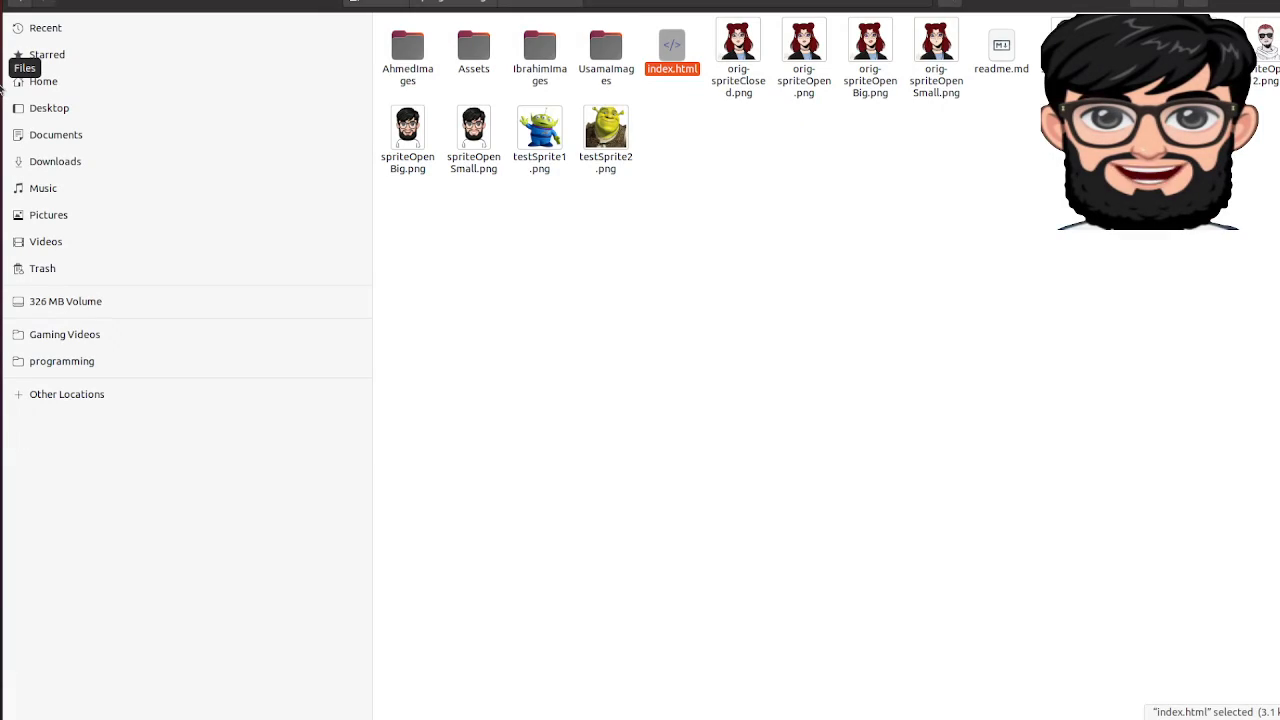
left_click(1233, 2)
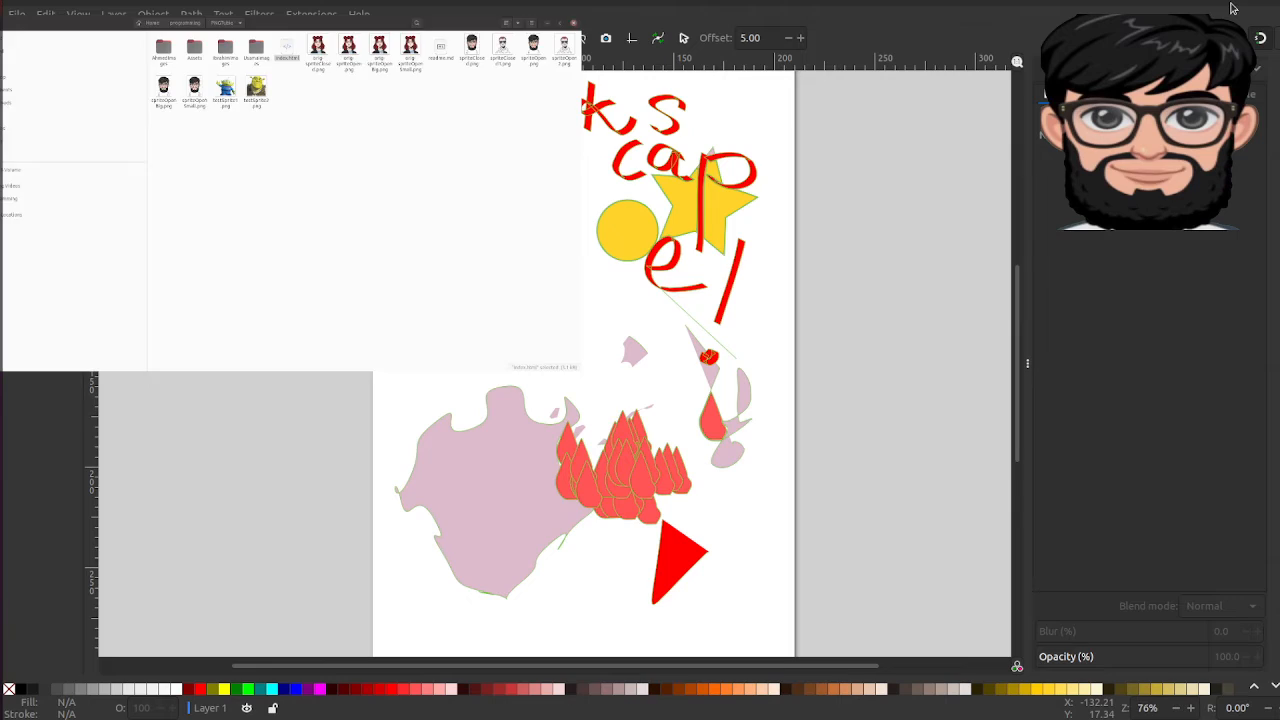
left_click(15, 88)
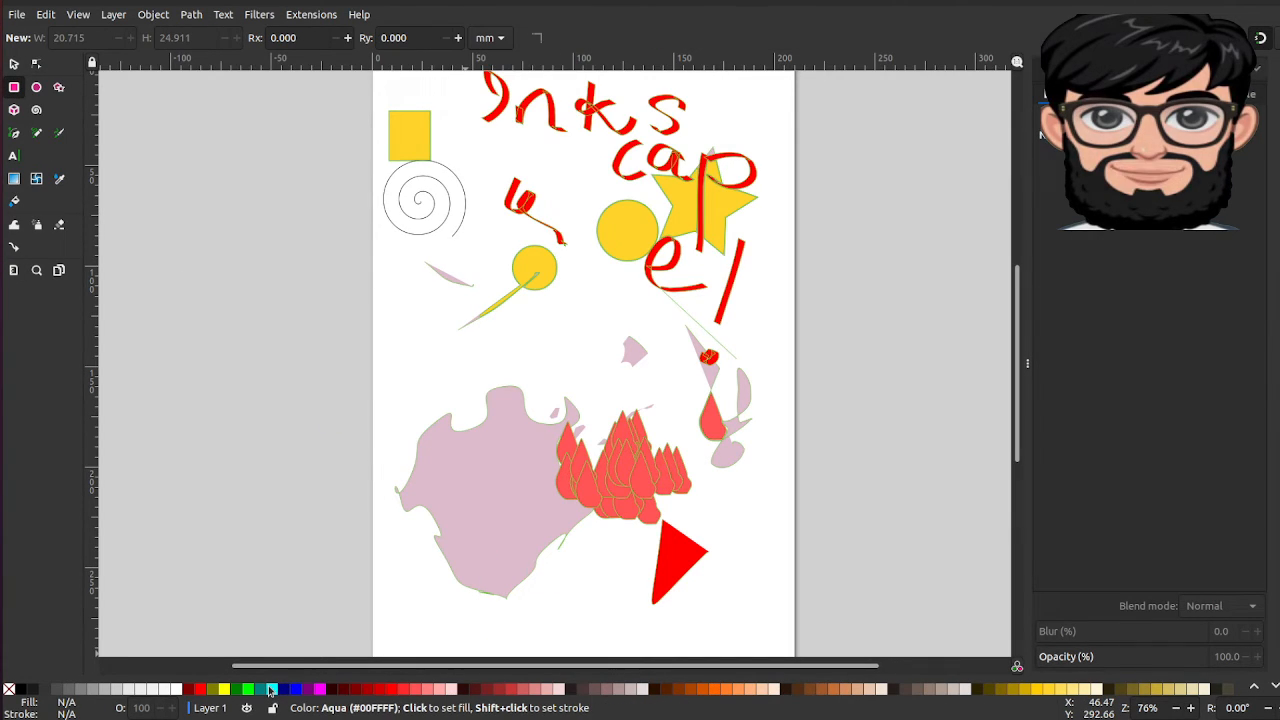
mouse_move(270, 690)
left_mouse_down()
mouse_move(286, 329)
mouse_move(477, 276)
mouse_move(478, 391)
left_mouse_up()
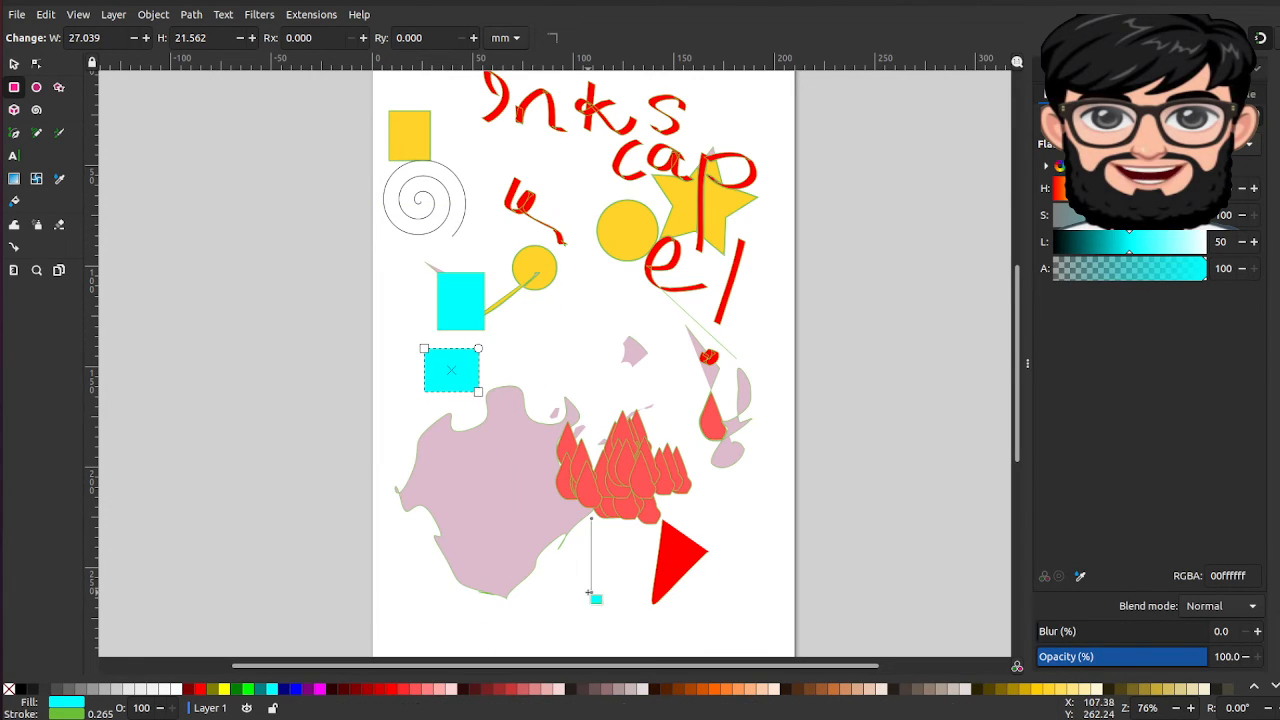
Step: Recolour the lower aqua rectangle orange (ff6600) and draw two more orange rectangles, about 28 by 34 mm and 29 by 35 mm
left_click(714, 688)
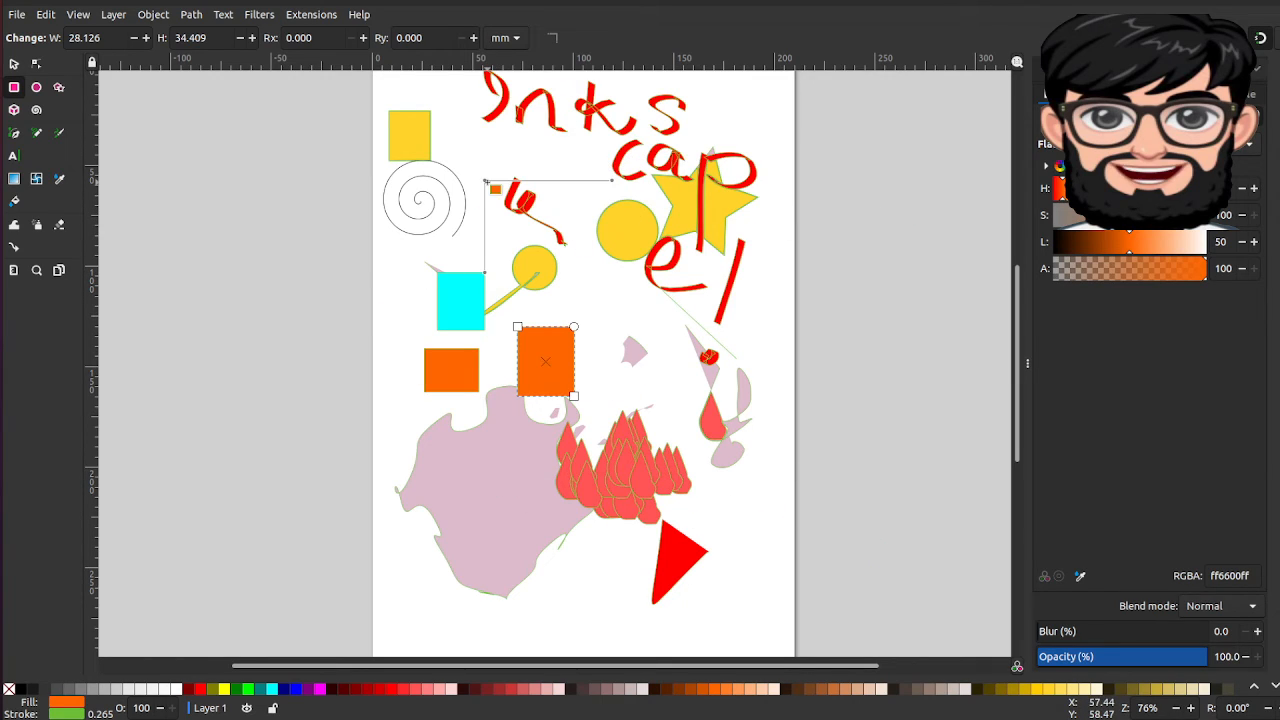
left_click_drag(562, 189, 621, 260)
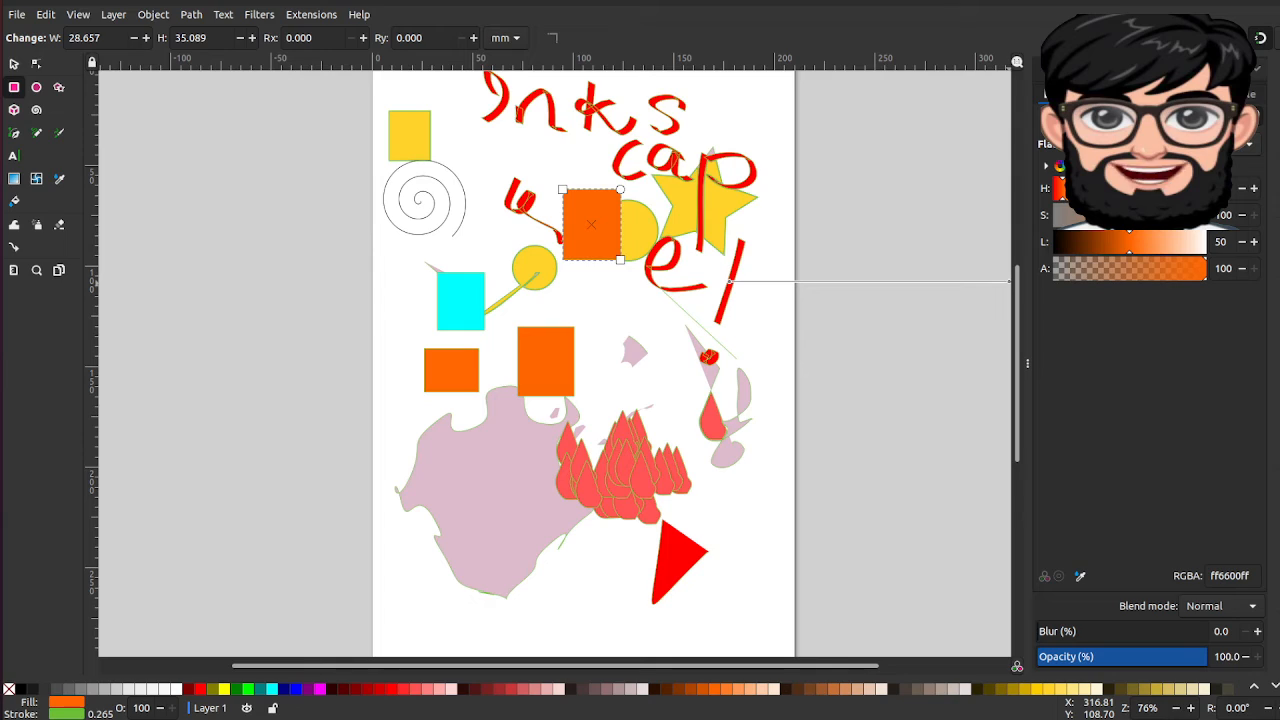
Step: Switch the fill of the orange rectangle over the yellow circle through none, flat colour, linear gradient, mesh gradient and pattern, ending on swatch
left_click(1049, 117)
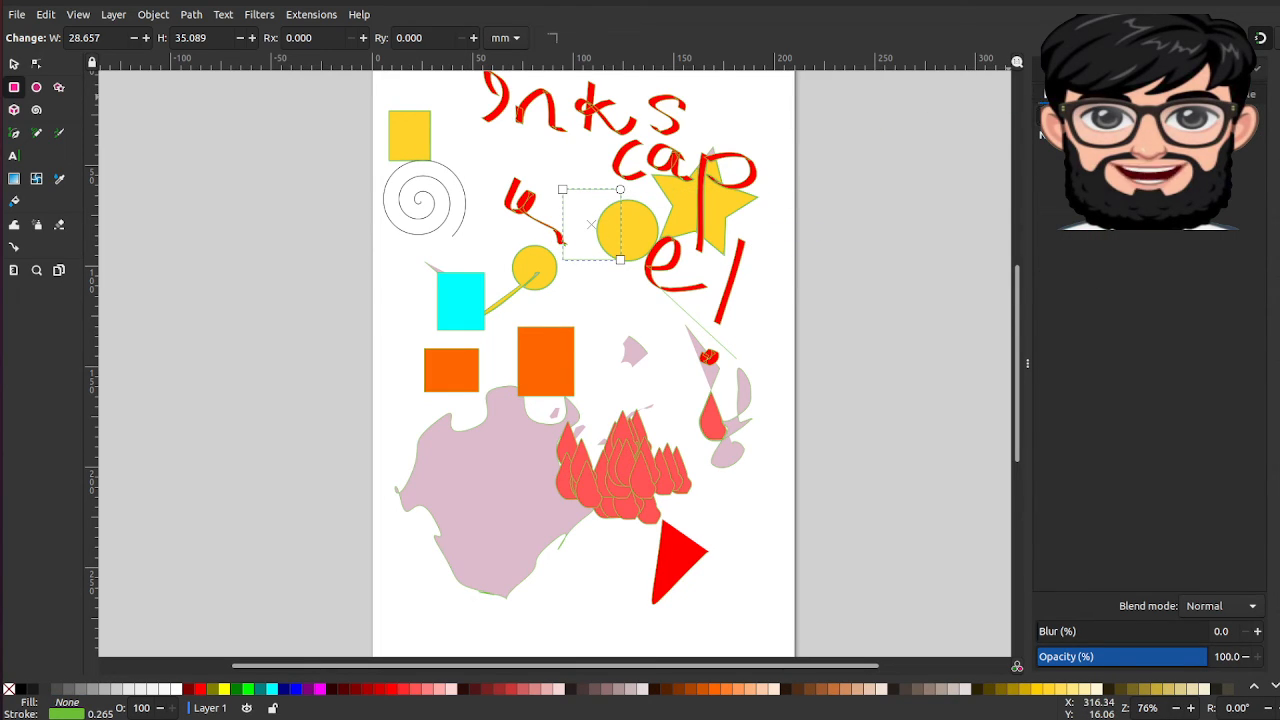
left_click(1071, 117)
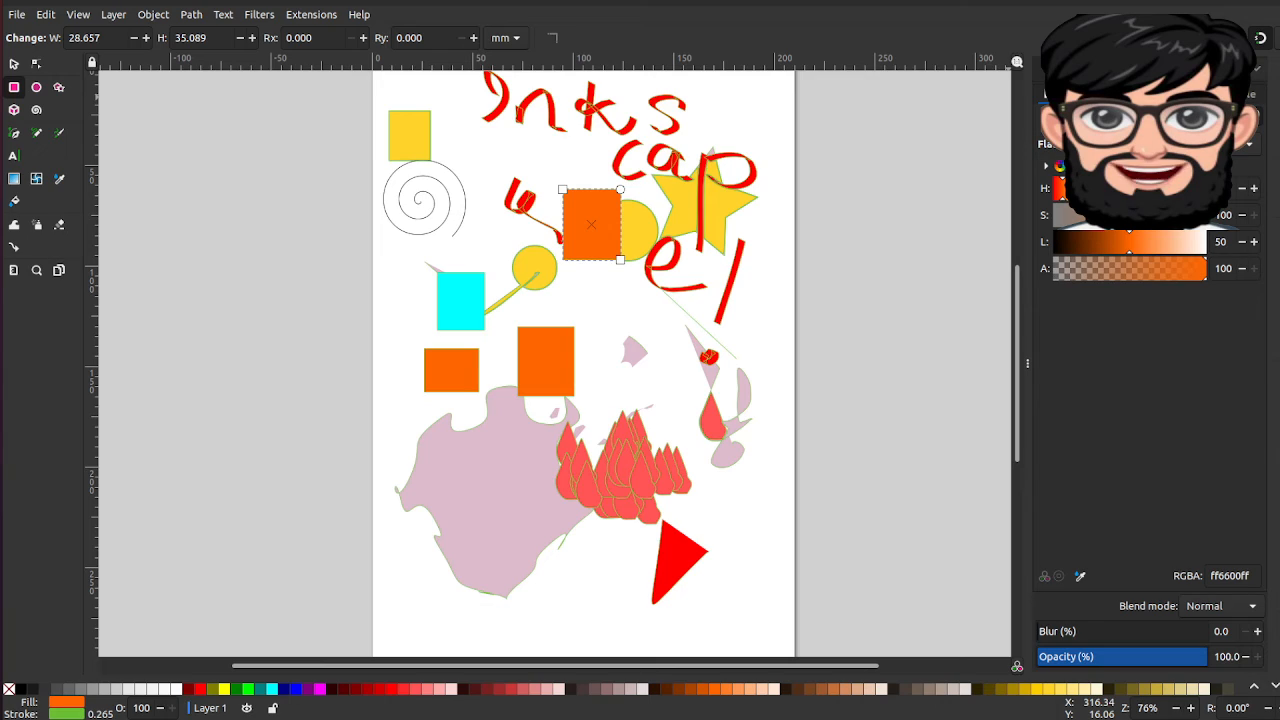
left_click(1093, 117)
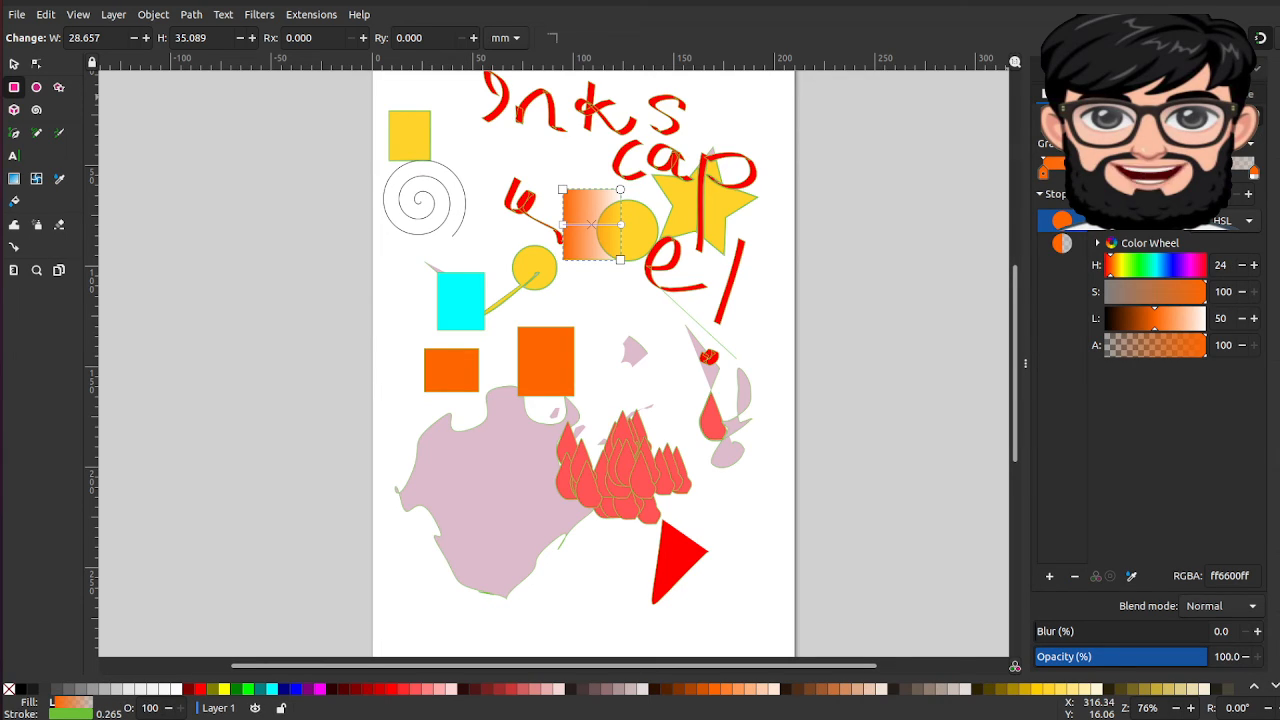
left_click(1115, 117)
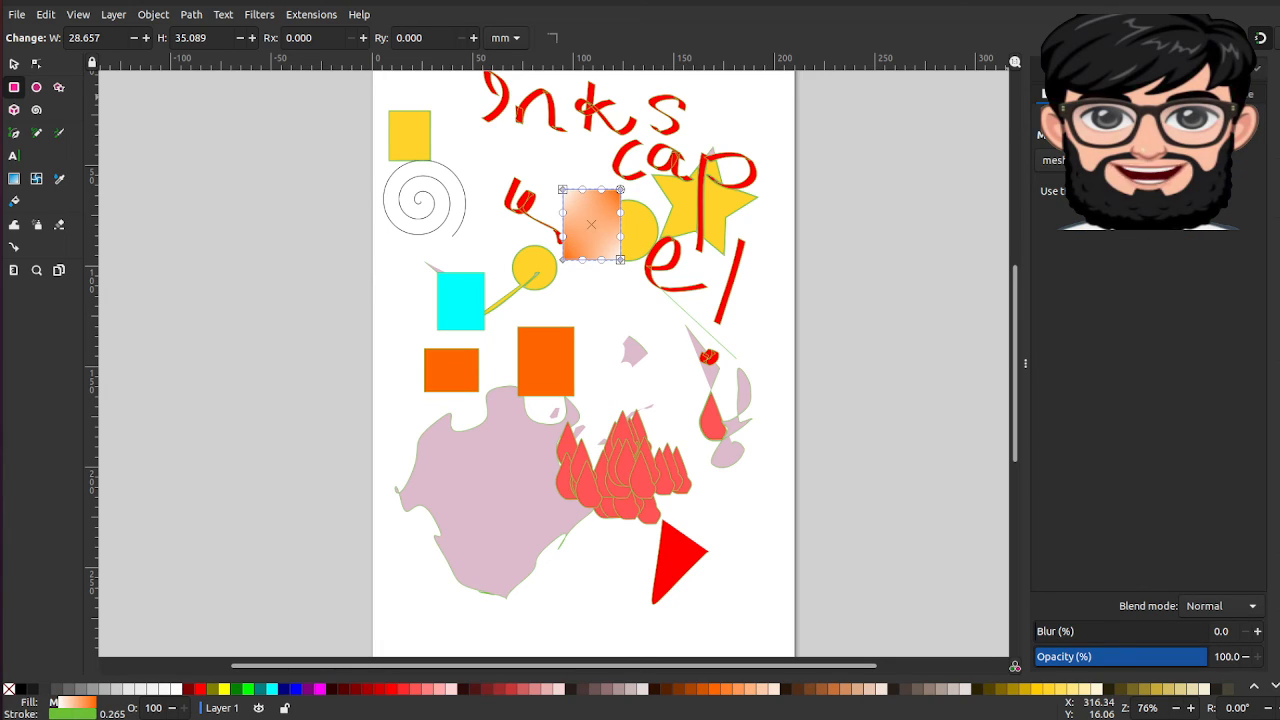
left_click(1157, 117)
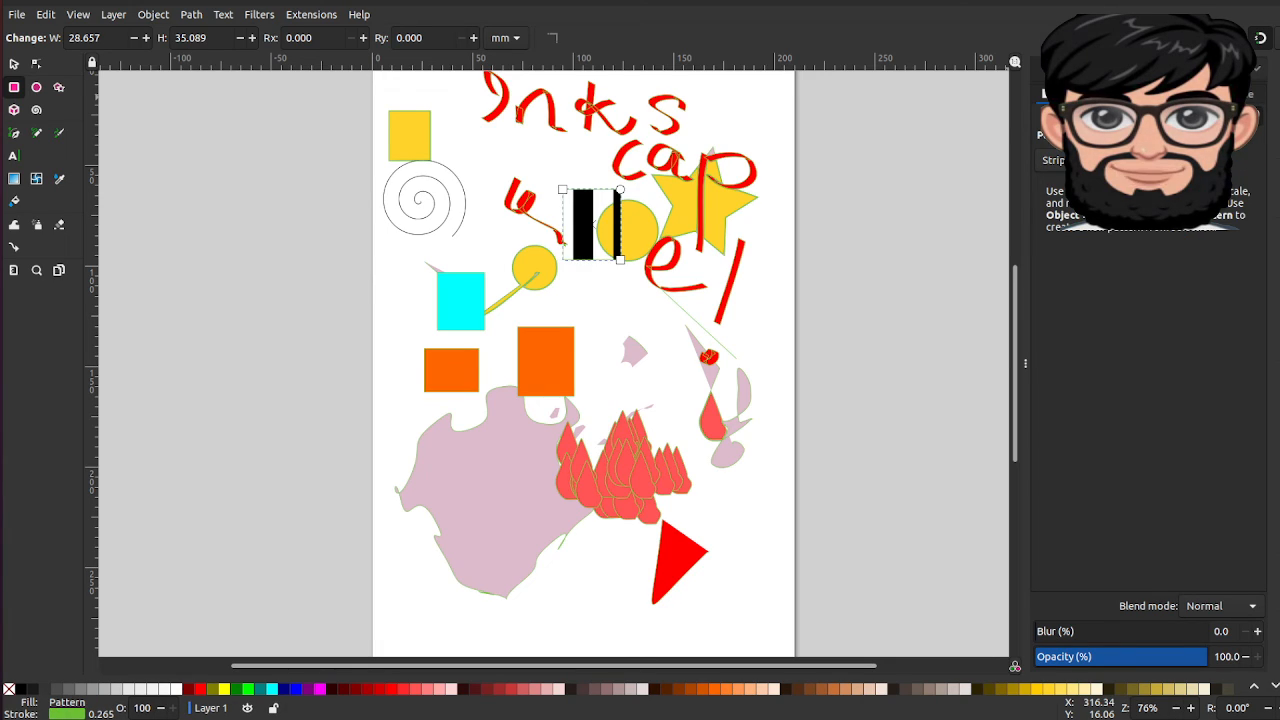
left_click(1178, 117)
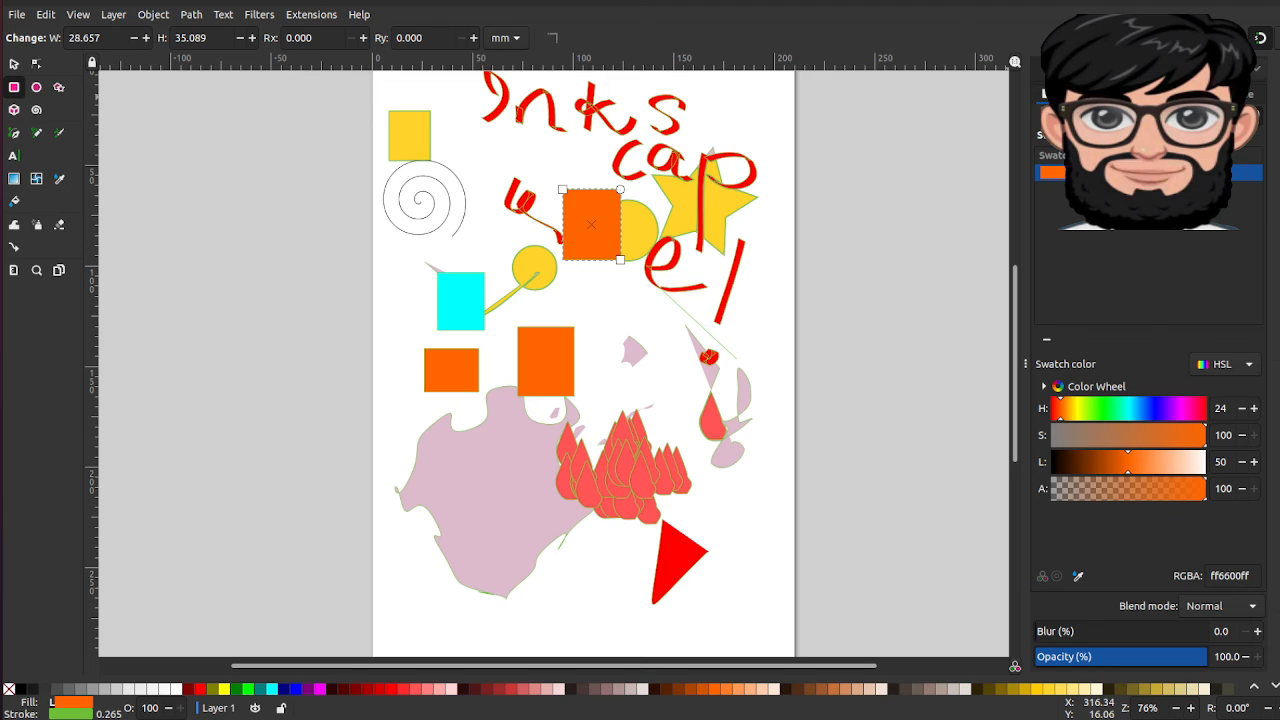
Step: Show the text and font settings
left_click(1160, 68)
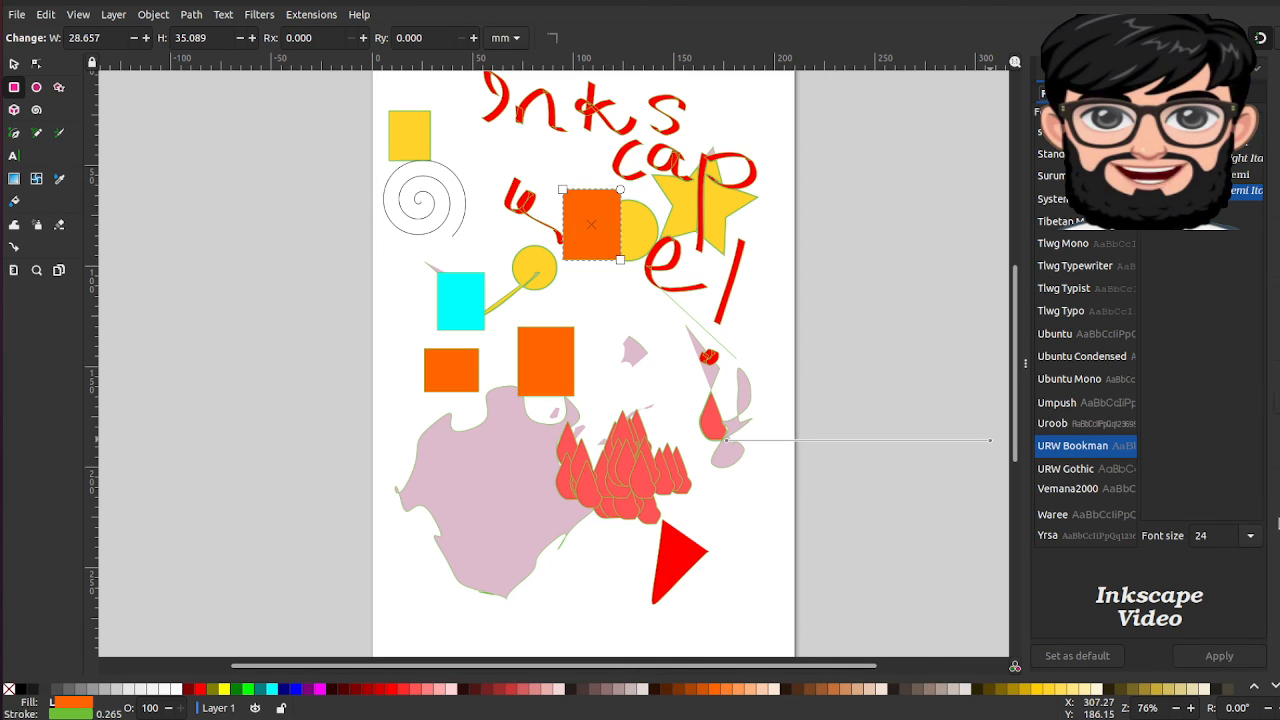
left_click(1083, 2)
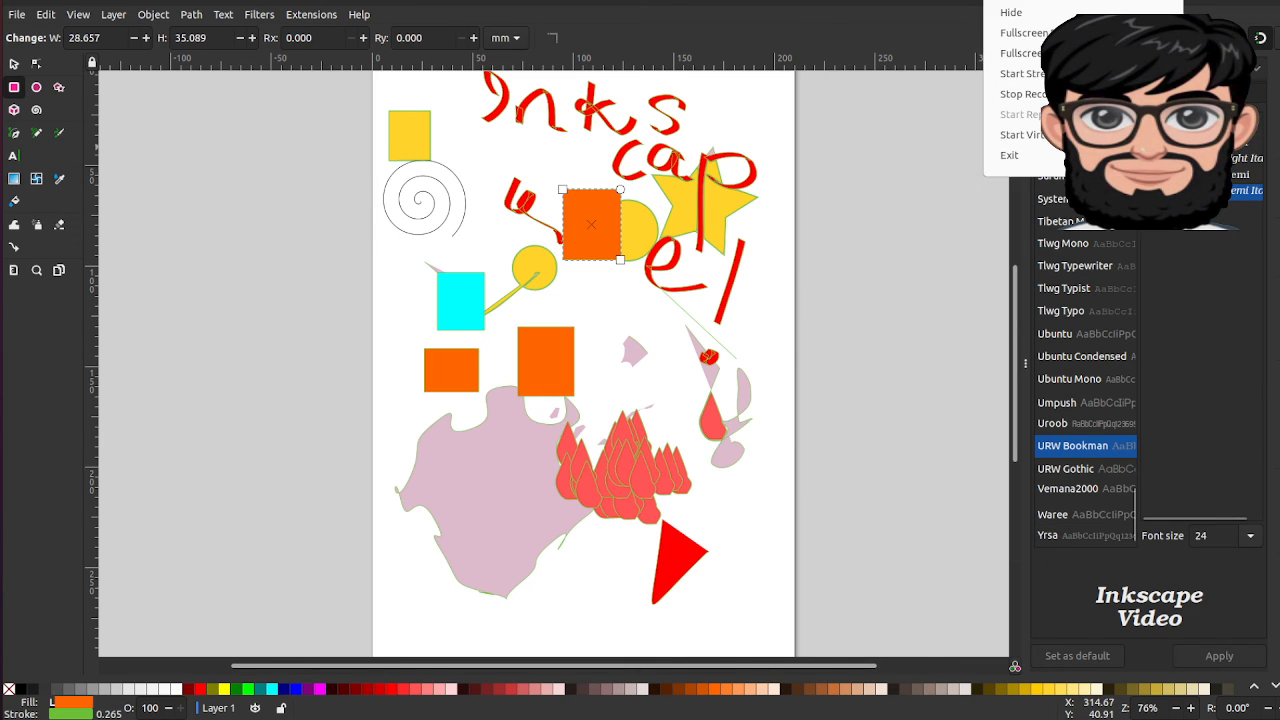